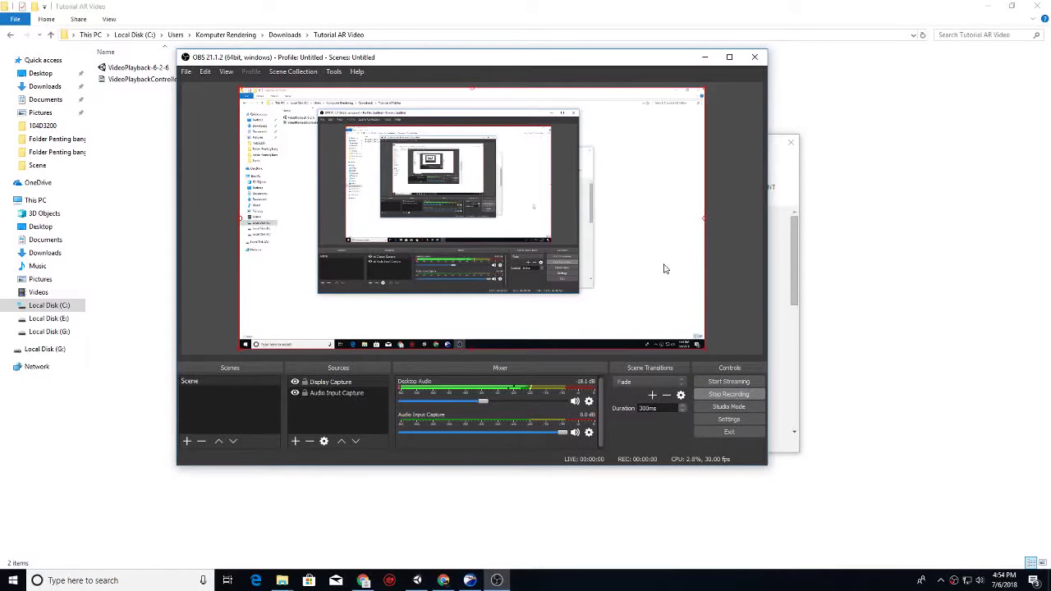
# Create a new 3D Unity project named ARVideo from the launcher
pyautogui.click(704, 57)
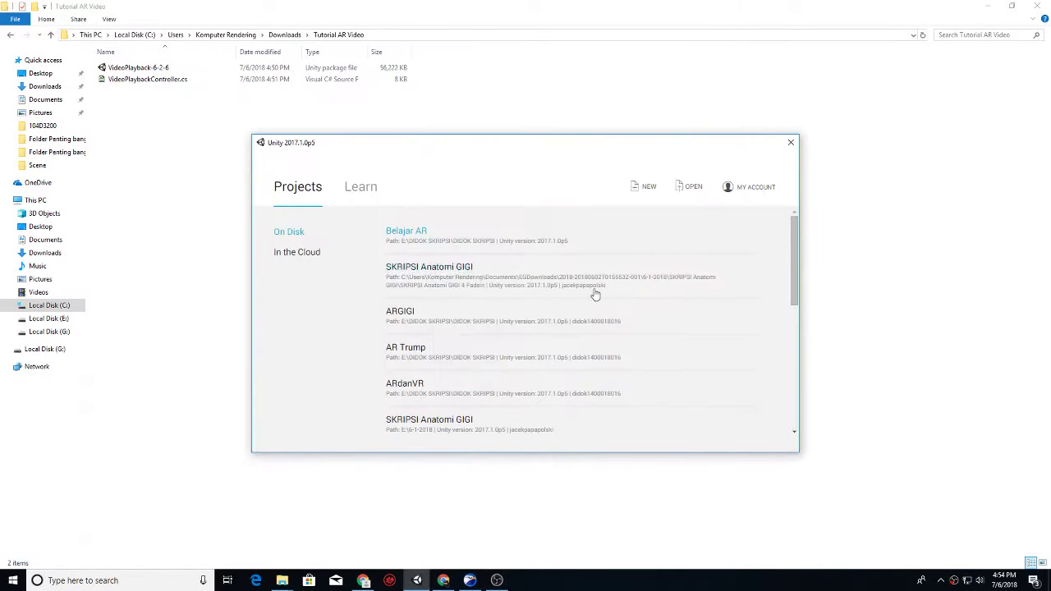
pyautogui.click(647, 190)
pyautogui.moveTo(451, 266); pyautogui.dragTo(327, 291)
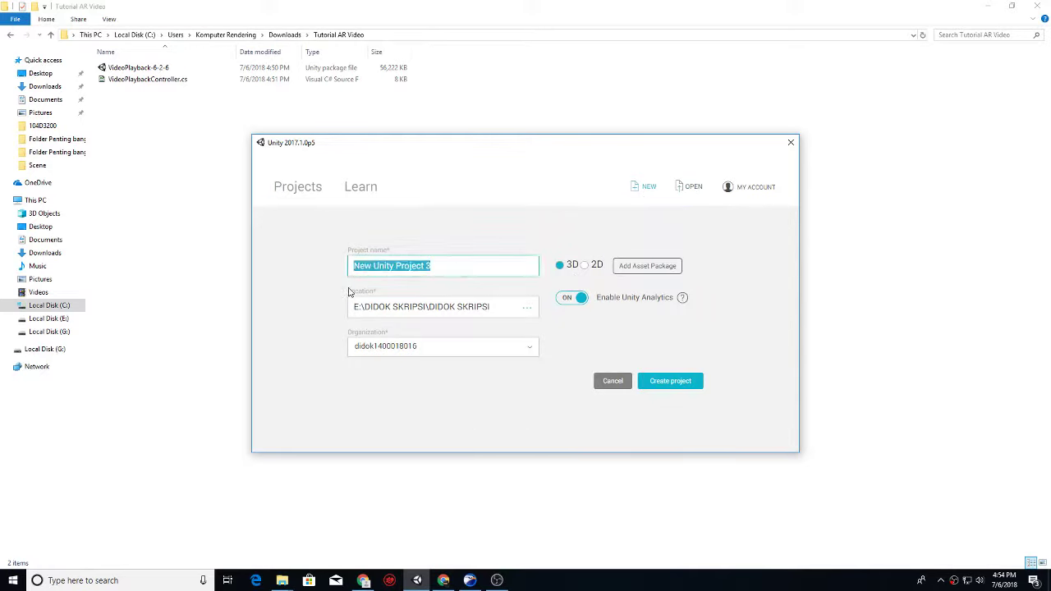
pyautogui.write('Vi')
pyautogui.press('BackSpace')
pyautogui.press('BackSpace')
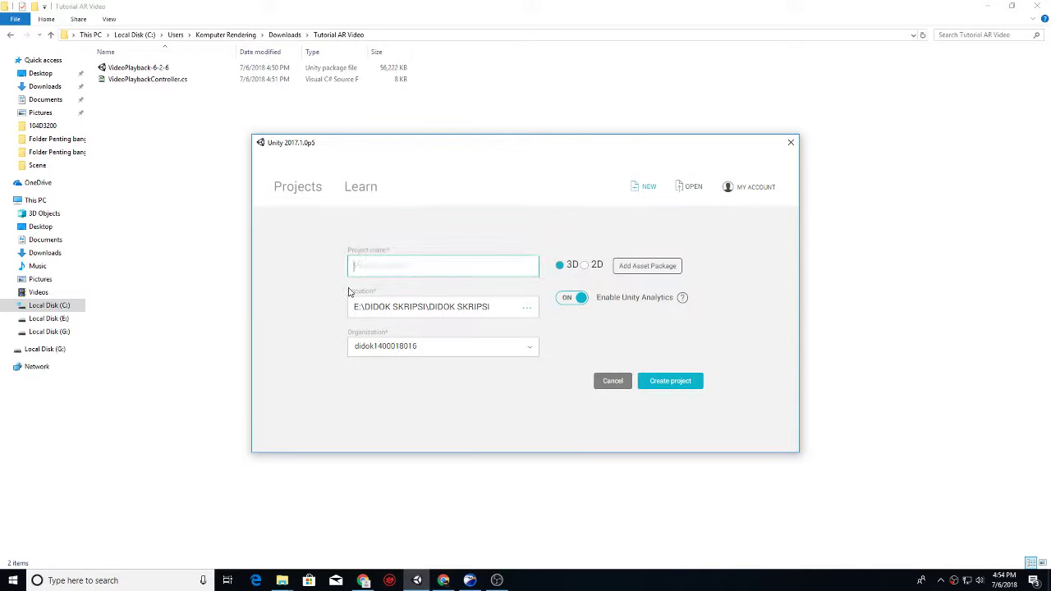
pyautogui.write('ARVideo')
pyautogui.click(673, 382)
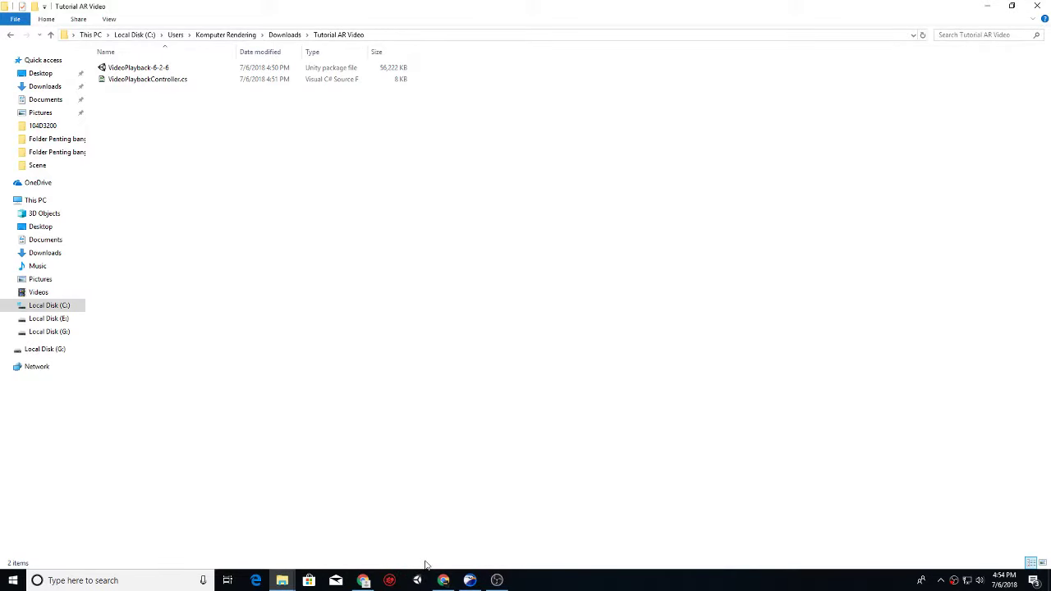
pyautogui.moveTo(364, 580)
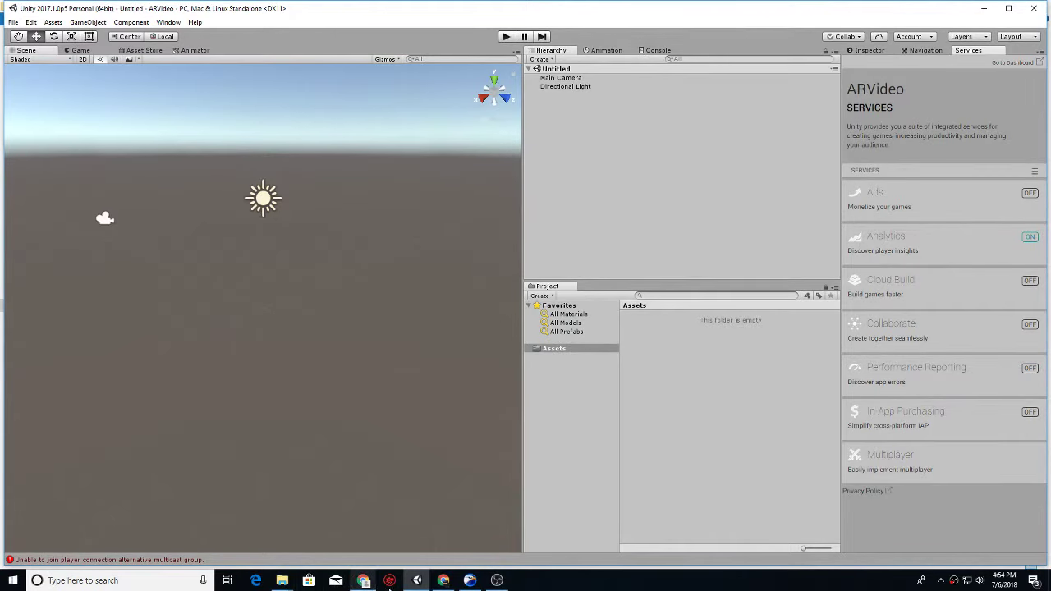
# Drag VuforiaSamples-6-2-10 from the Downloads folder onto Unity's Assets panel
pyautogui.click(281, 581)
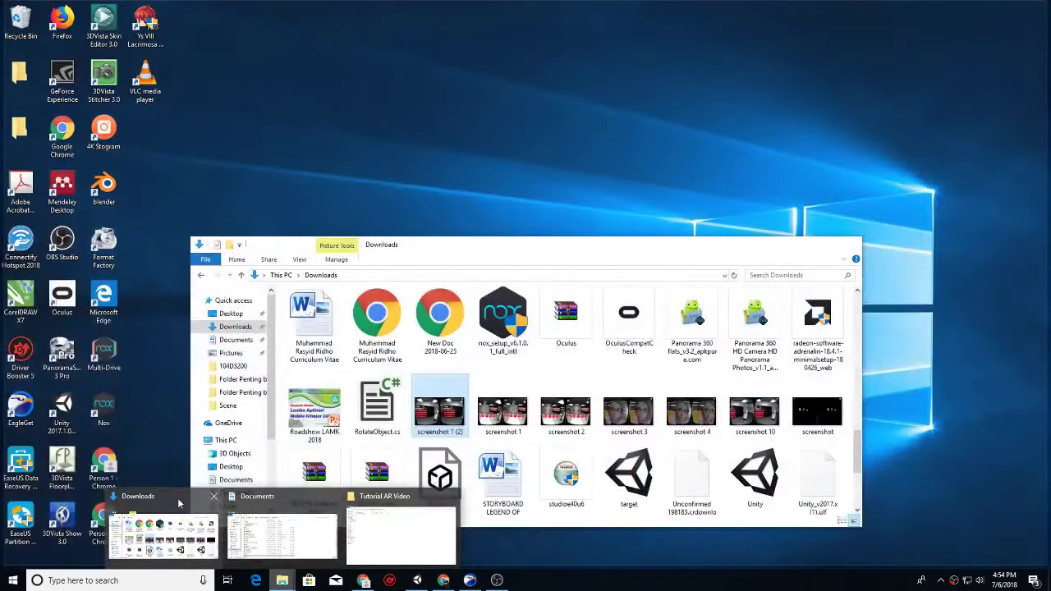
pyautogui.click(165, 533)
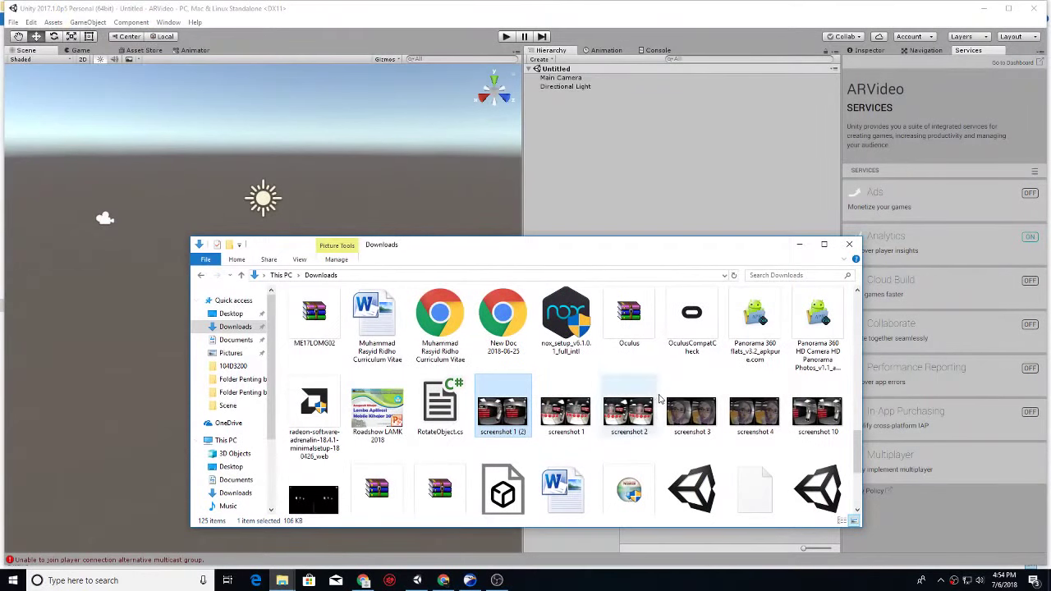
pyautogui.scroll(-1, 626, 394)
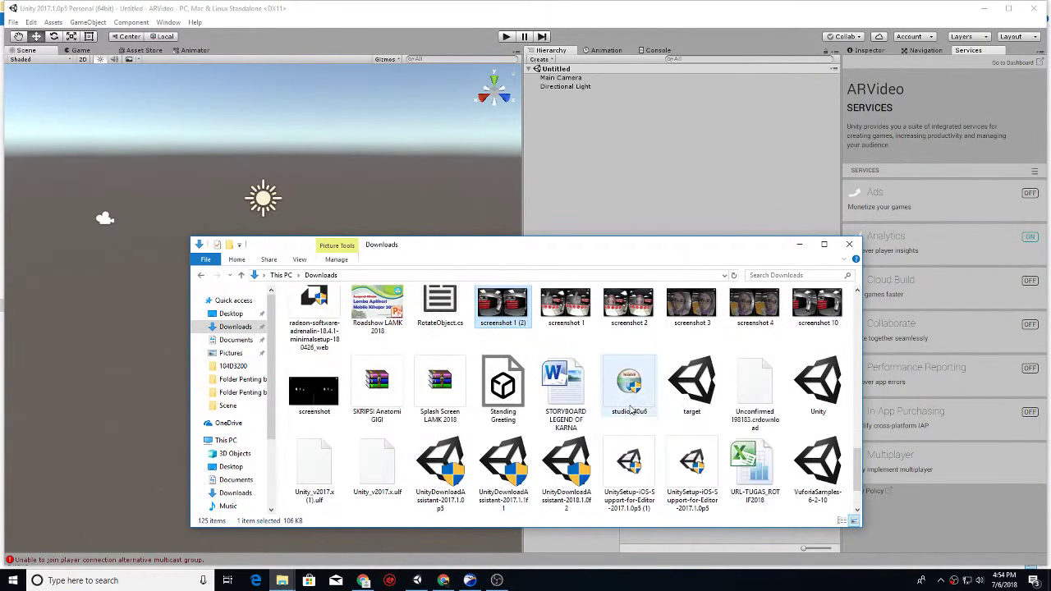
pyautogui.scroll(-1, 627, 400)
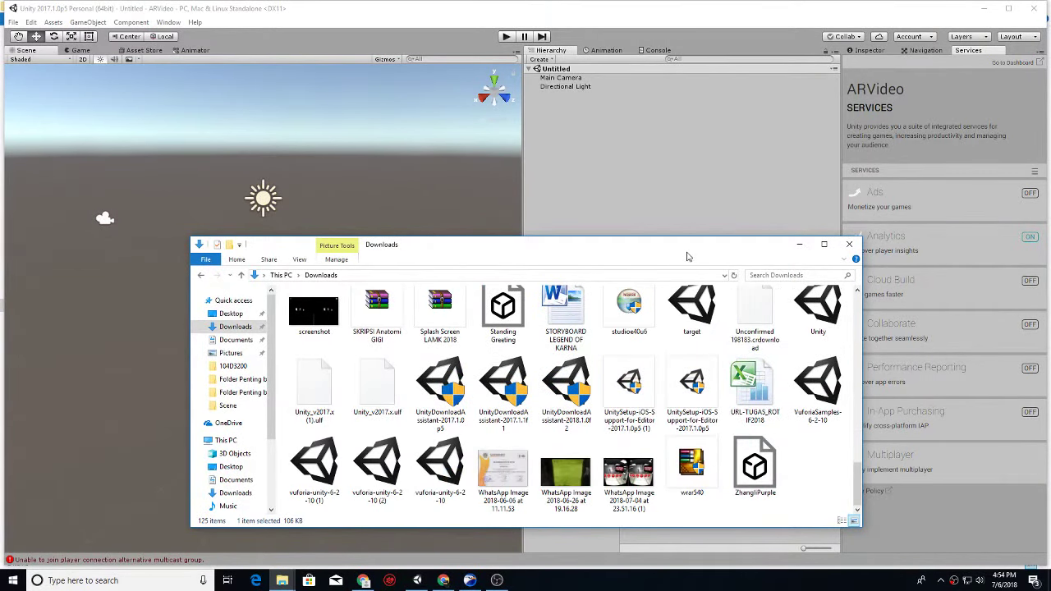
pyautogui.moveTo(686, 256); pyautogui.dragTo(426, 229)
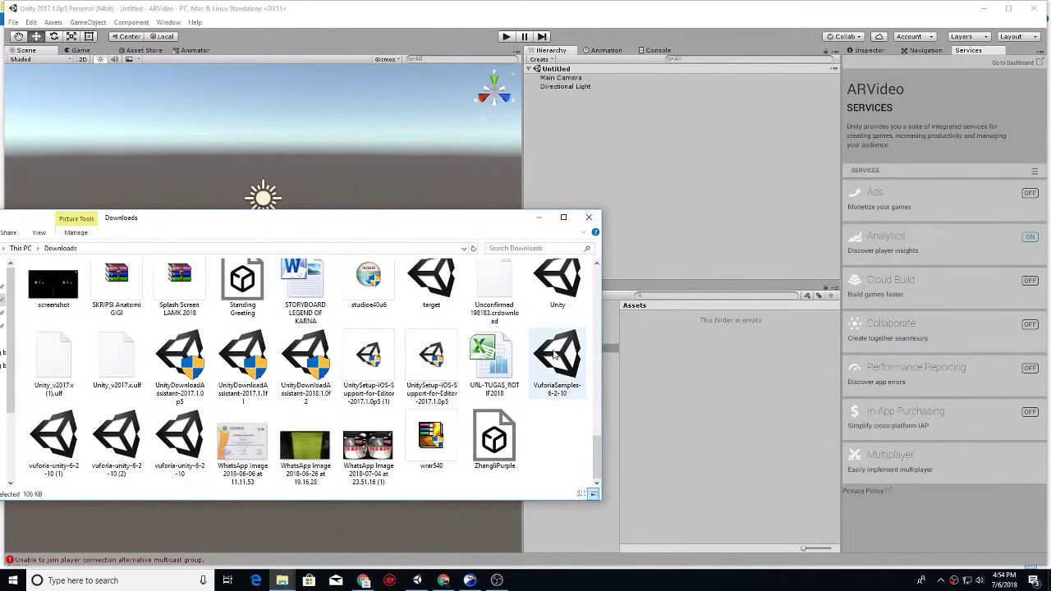
pyautogui.moveTo(555, 354); pyautogui.dragTo(700, 375)
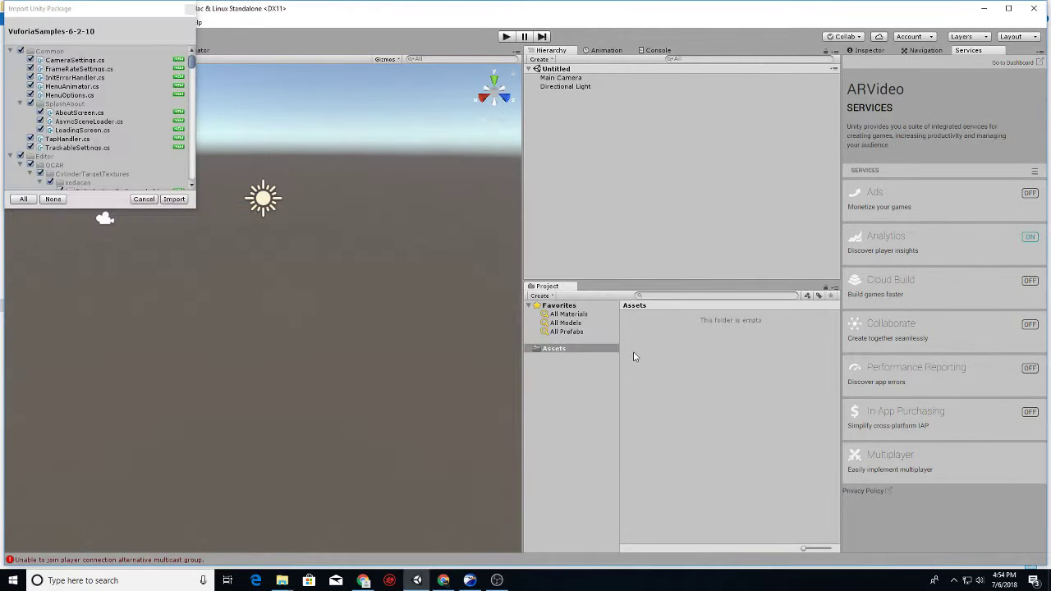
# Import all package files and approve the API update after making a backup
pyautogui.click(183, 200)
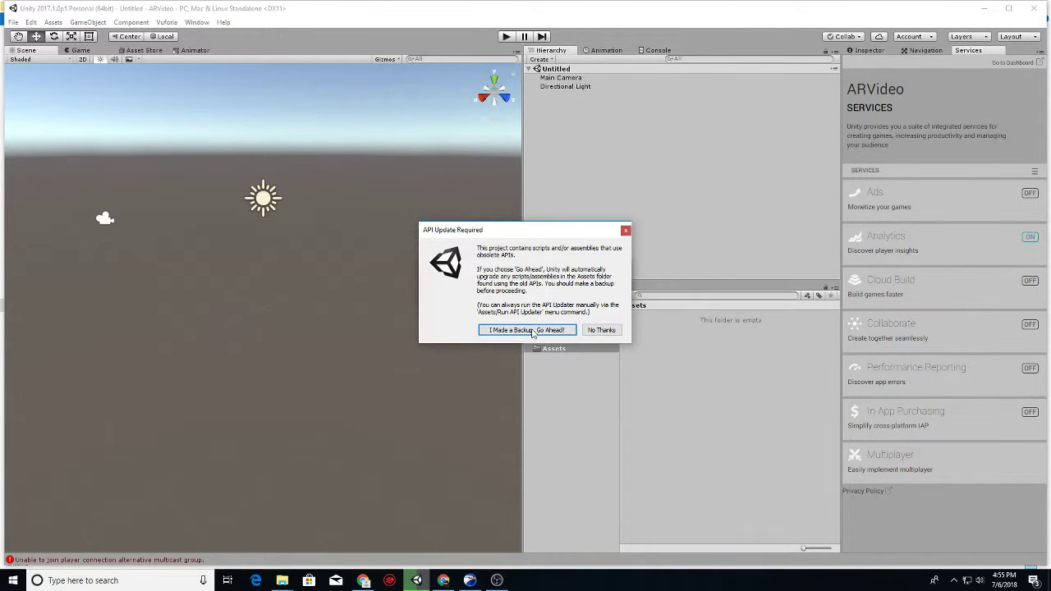
pyautogui.click(532, 333)
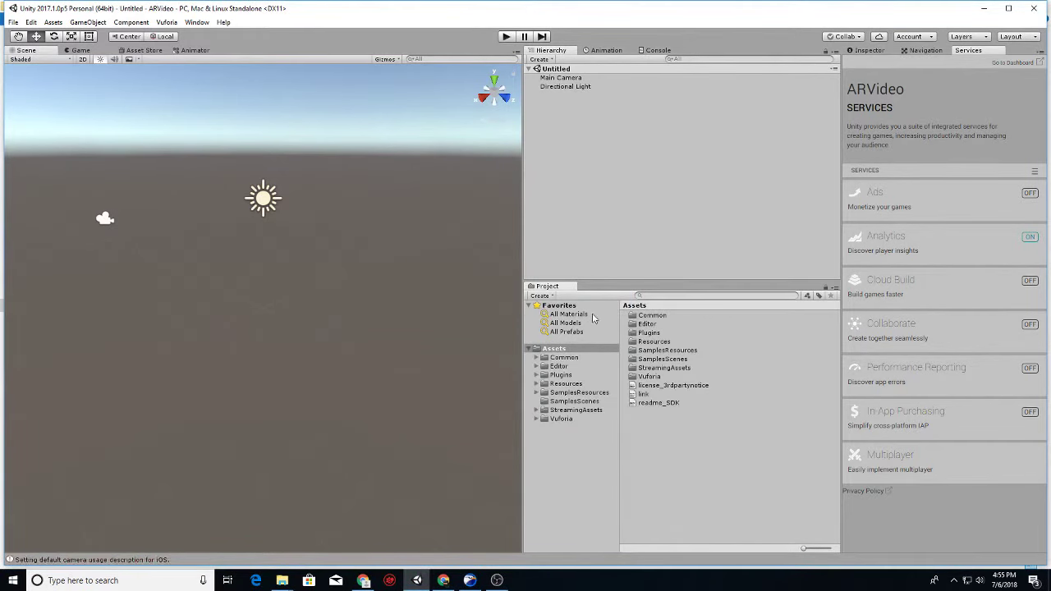
# Add the ARCamera and ImageTarget prefabs from Vuforia/Prefabs to the Hierarchy
pyautogui.click(562, 420)
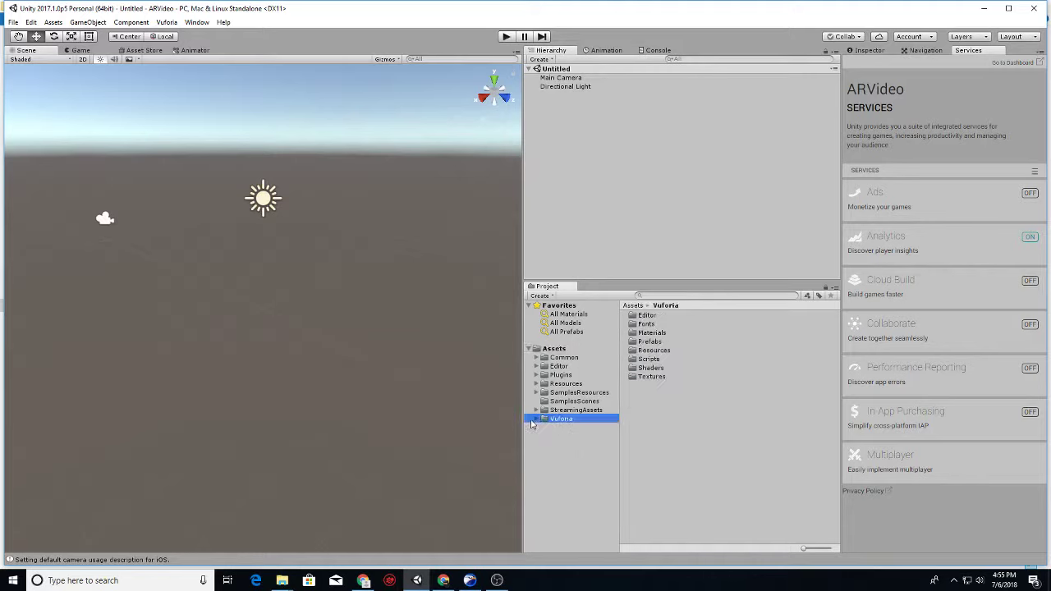
pyautogui.click(535, 419)
pyautogui.click(570, 454)
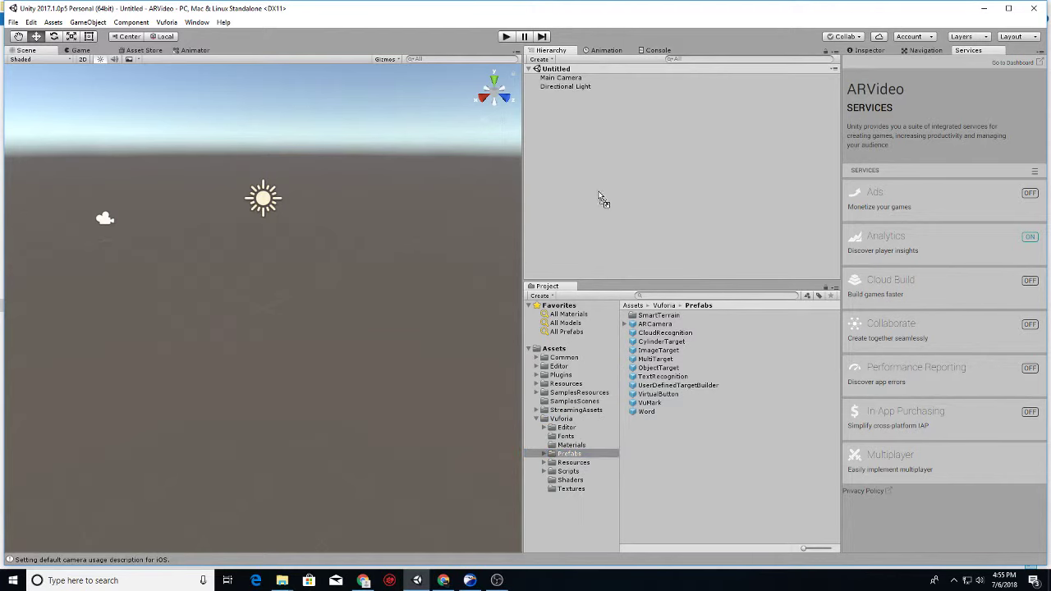
pyautogui.moveTo(655, 325); pyautogui.dragTo(600, 200)
pyautogui.moveTo(662, 353); pyautogui.dragTo(601, 186)
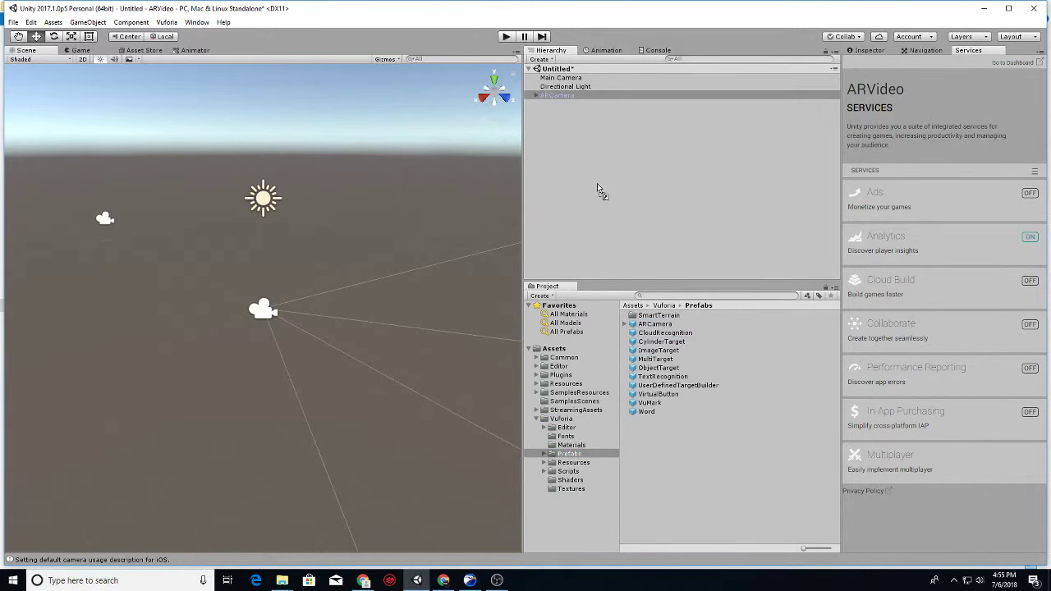
# Delete the Main Camera, then bring the YouTube tutorial in Chrome forward
pyautogui.click(584, 79)
pyautogui.rightClick(585, 79)
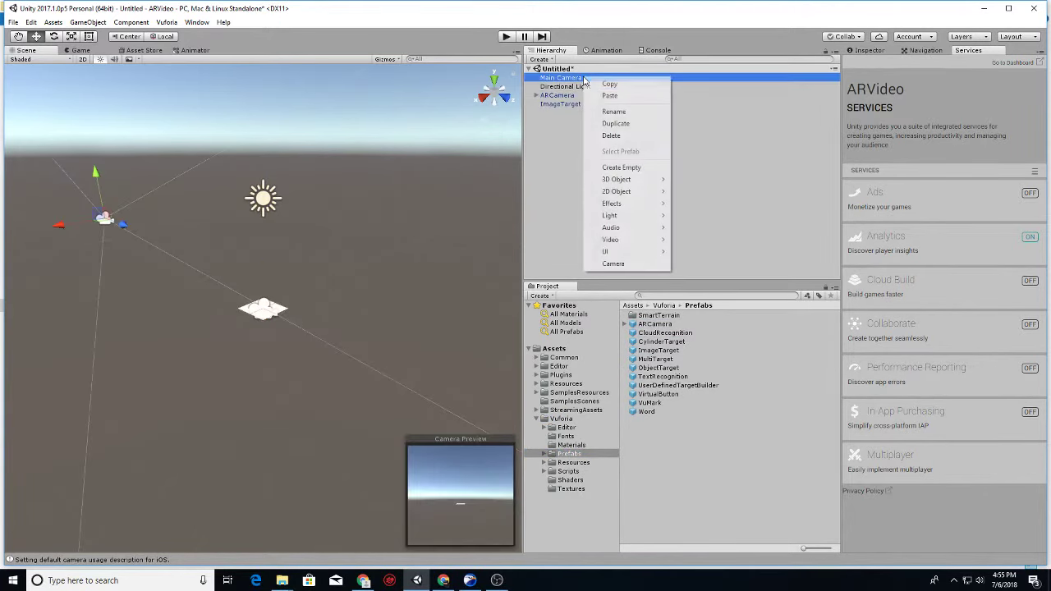
pyautogui.click(618, 140)
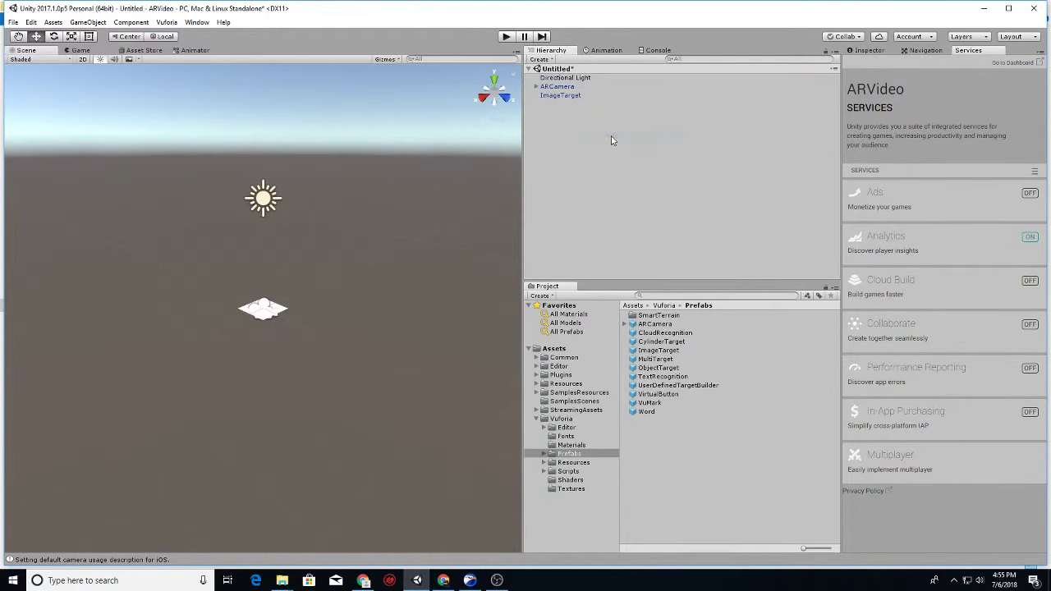
pyautogui.click(575, 87)
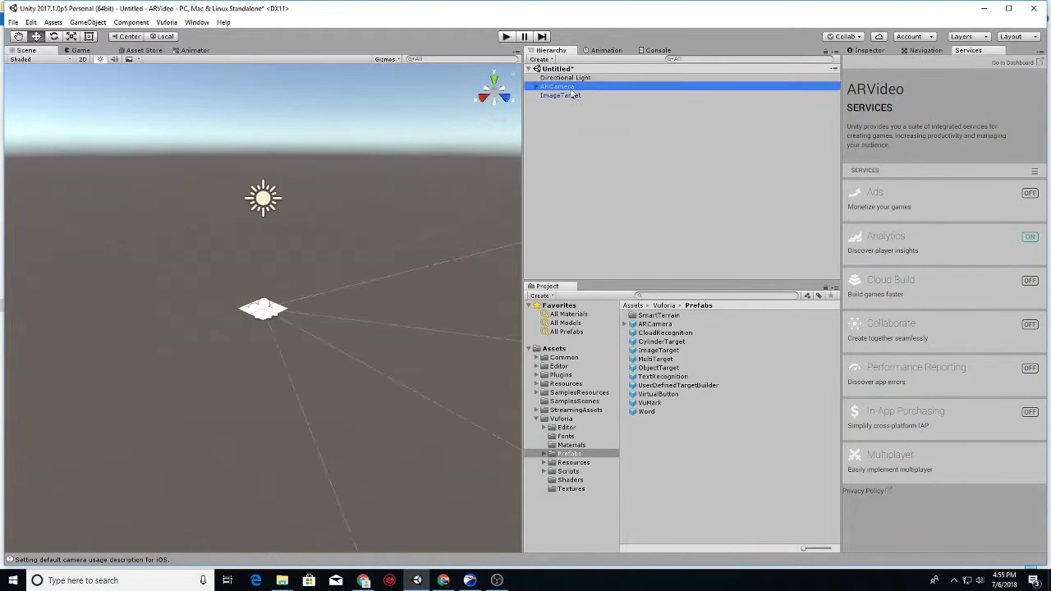
pyautogui.click(365, 580)
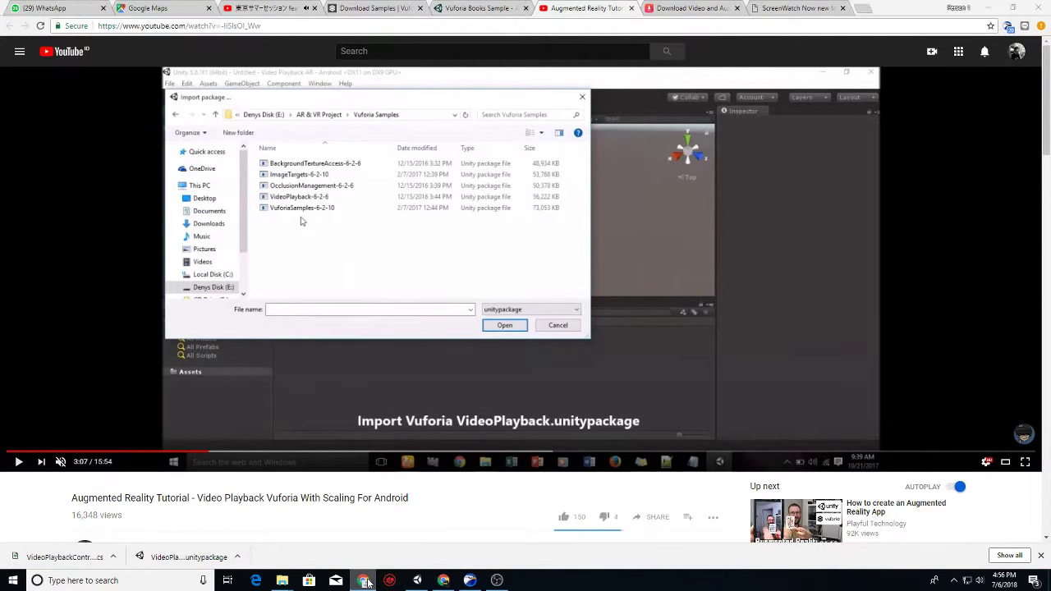
# Cycle through the taskbar windows to bring the YouTube tutorial Chrome window forward
pyautogui.click(365, 580)
pyautogui.moveTo(283, 580)
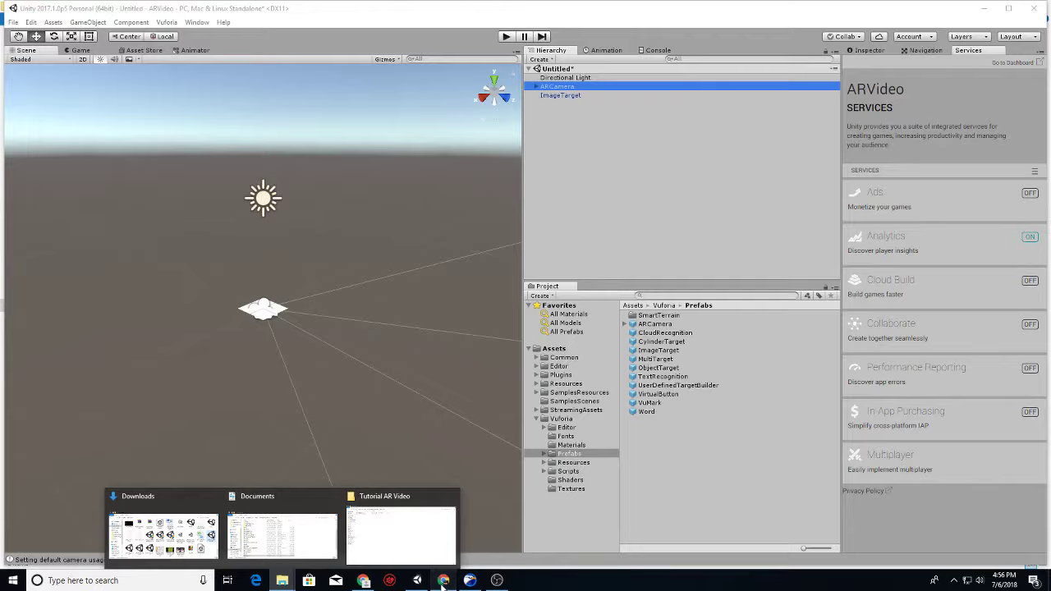
pyautogui.click(443, 580)
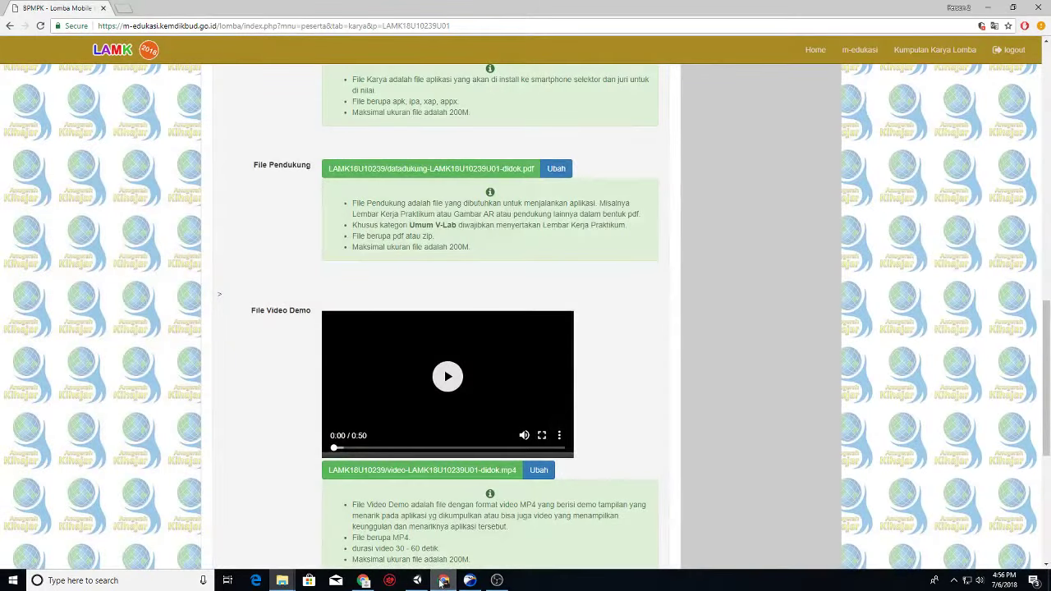
pyautogui.click(443, 580)
pyautogui.click(364, 581)
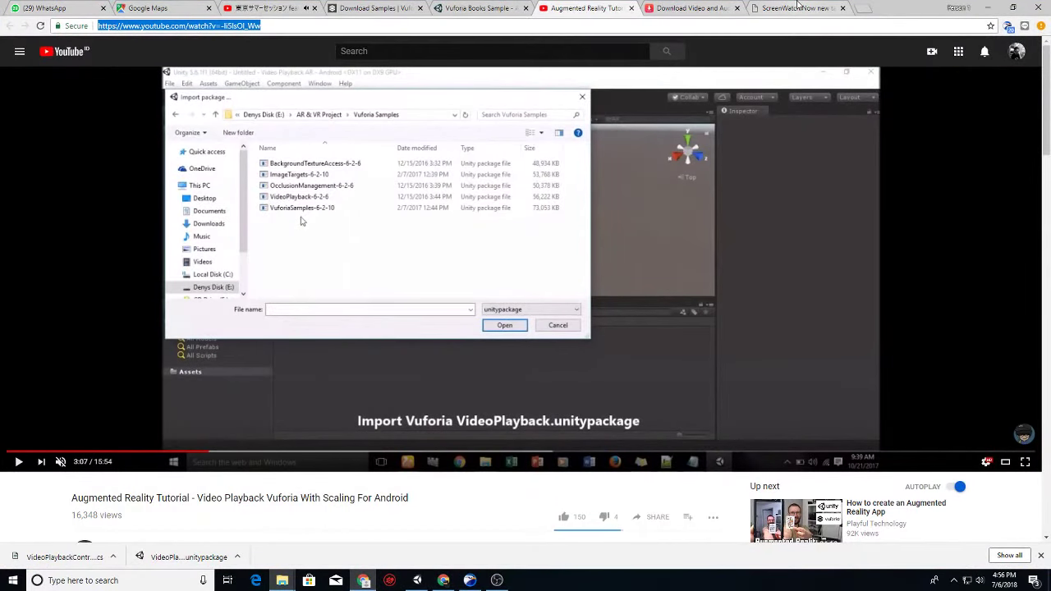
# Close the Download Video and Audio tab and go to the Vuforia Download Samples tab
pyautogui.click(796, 7)
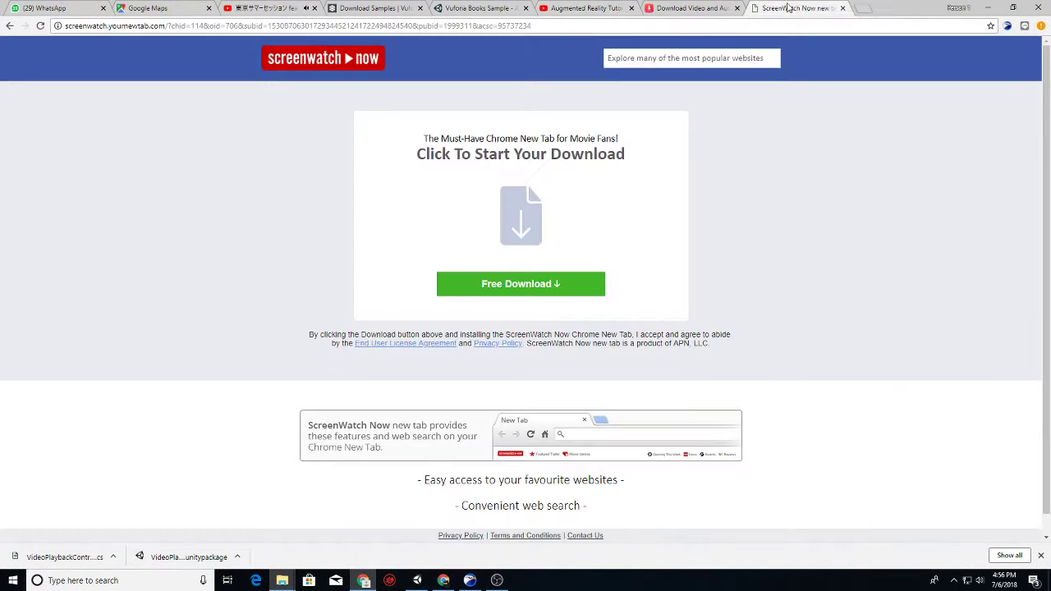
pyautogui.click(737, 8)
pyautogui.click(710, 25)
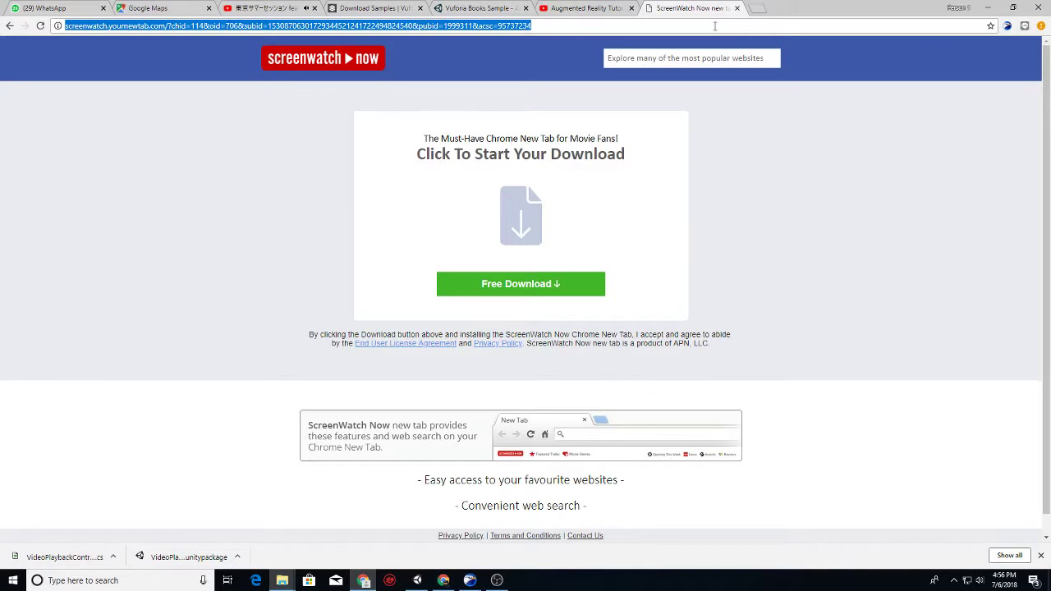
pyautogui.click(399, 6)
# Open the Unity target database in the Vuforia Target Manager
pyautogui.scroll(2, 696, 222)
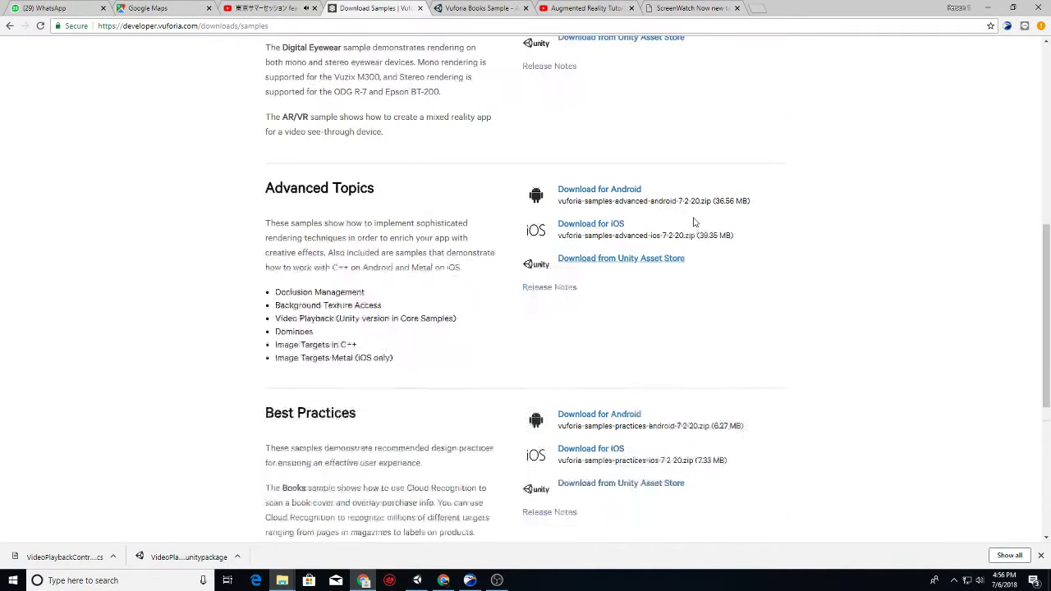
pyautogui.scroll(6, 694, 222)
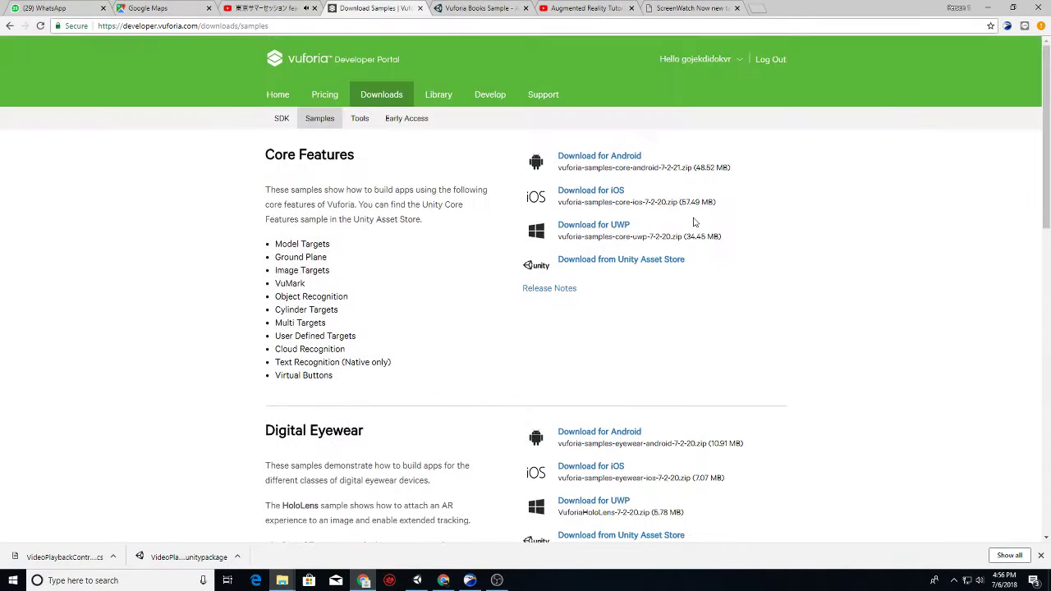
pyautogui.click(490, 104)
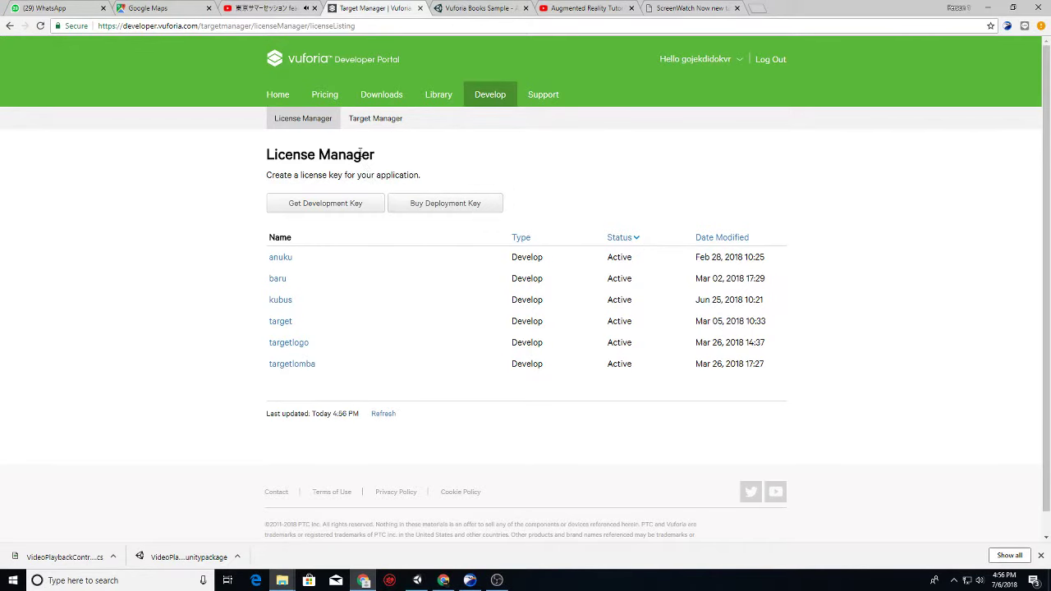
pyautogui.click(375, 120)
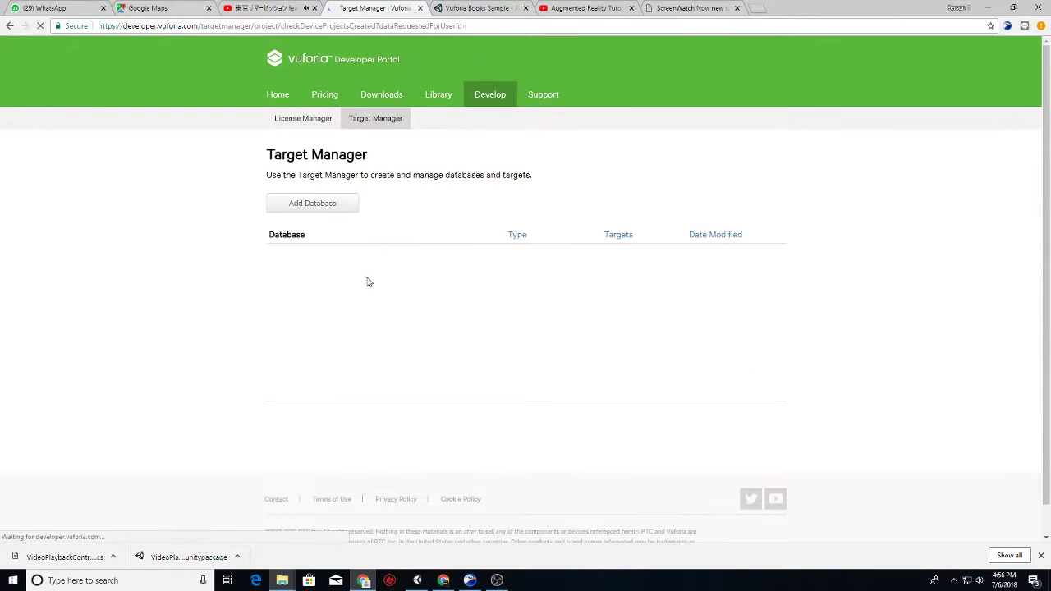
pyautogui.click(280, 425)
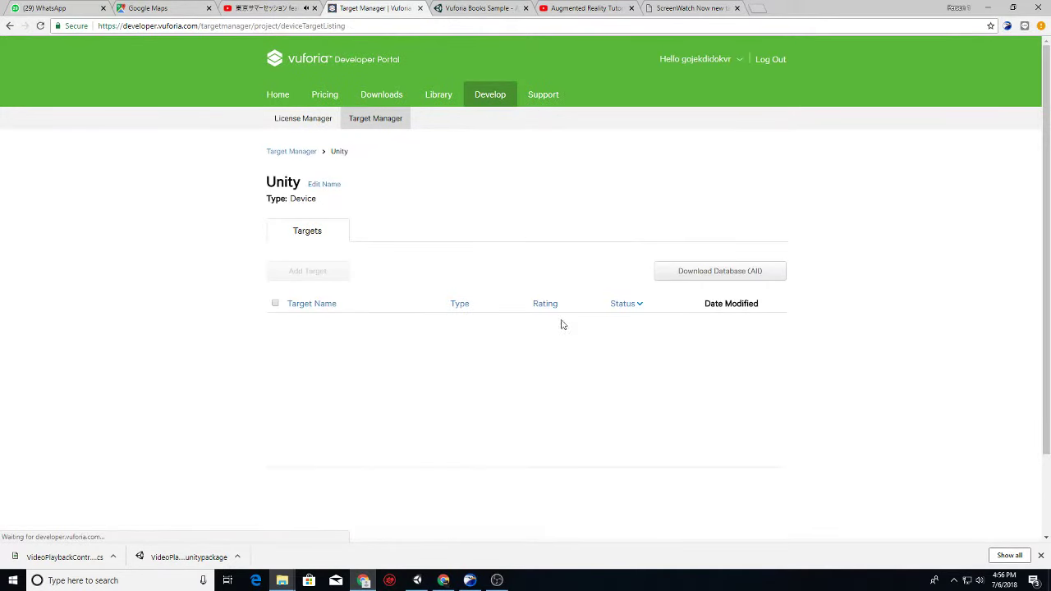
# Select all targets and download the database for the Unity Editor platform
pyautogui.click(276, 304)
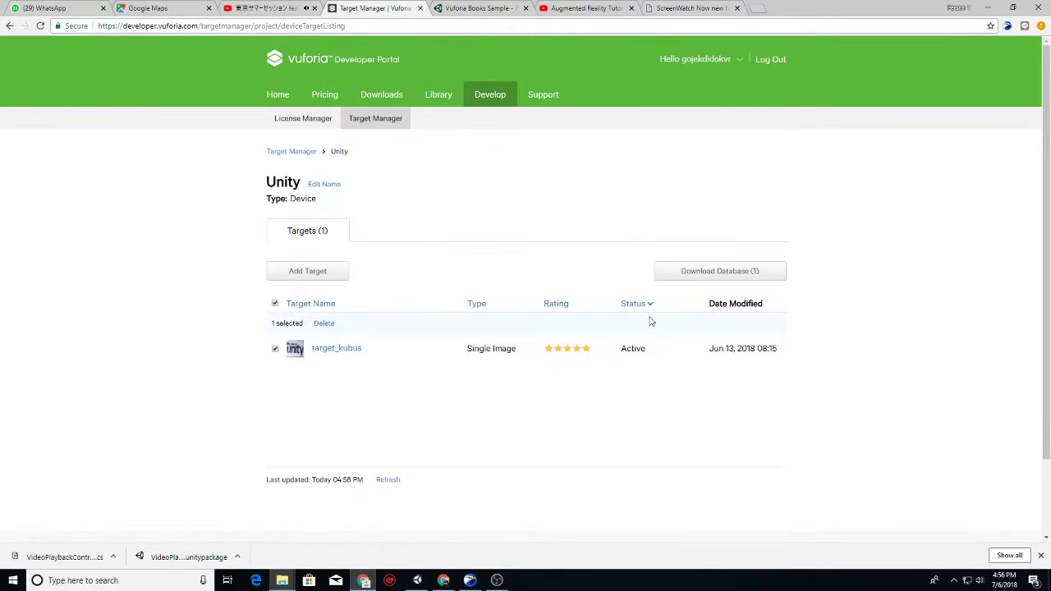
pyautogui.click(702, 278)
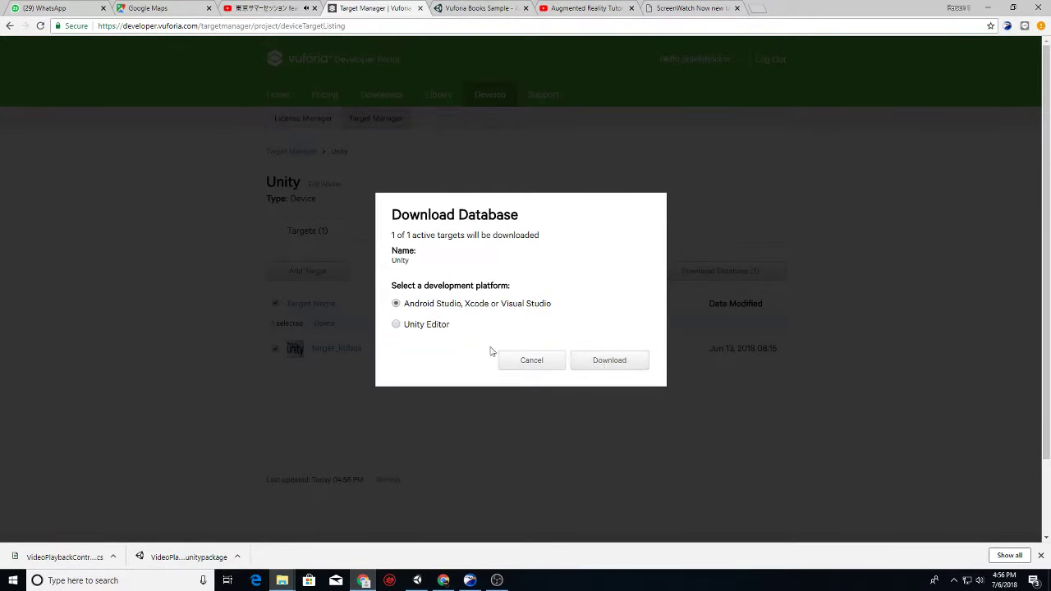
pyautogui.click(607, 360)
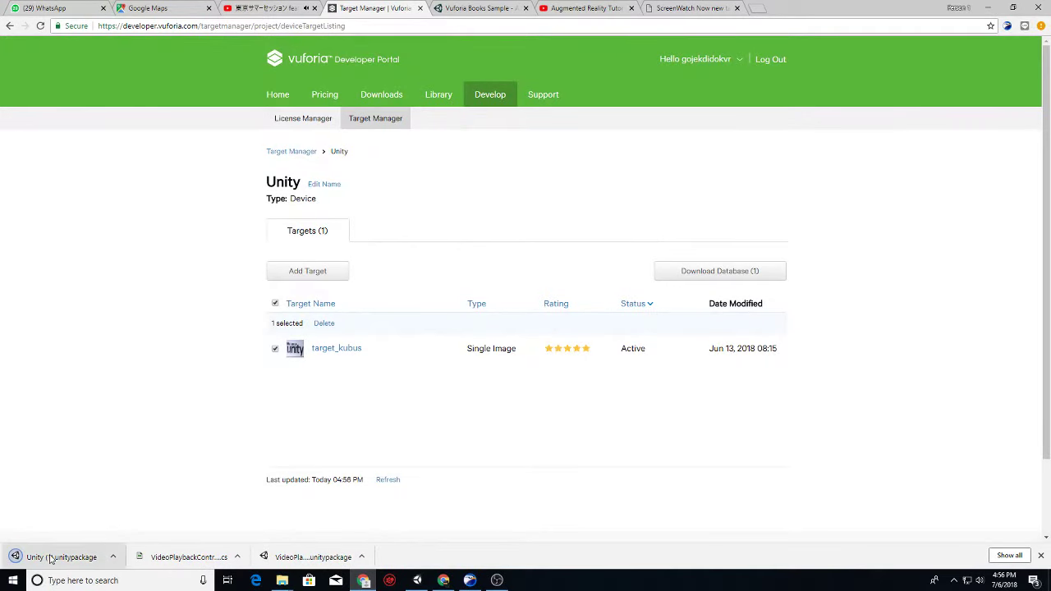
# Import Unity (1).unitypackage into the project's Assets
pyautogui.moveTo(49, 557)
pyautogui.mouseDown()
pyautogui.moveTo(419, 560)
pyautogui.moveTo(675, 374)
pyautogui.mouseUp()
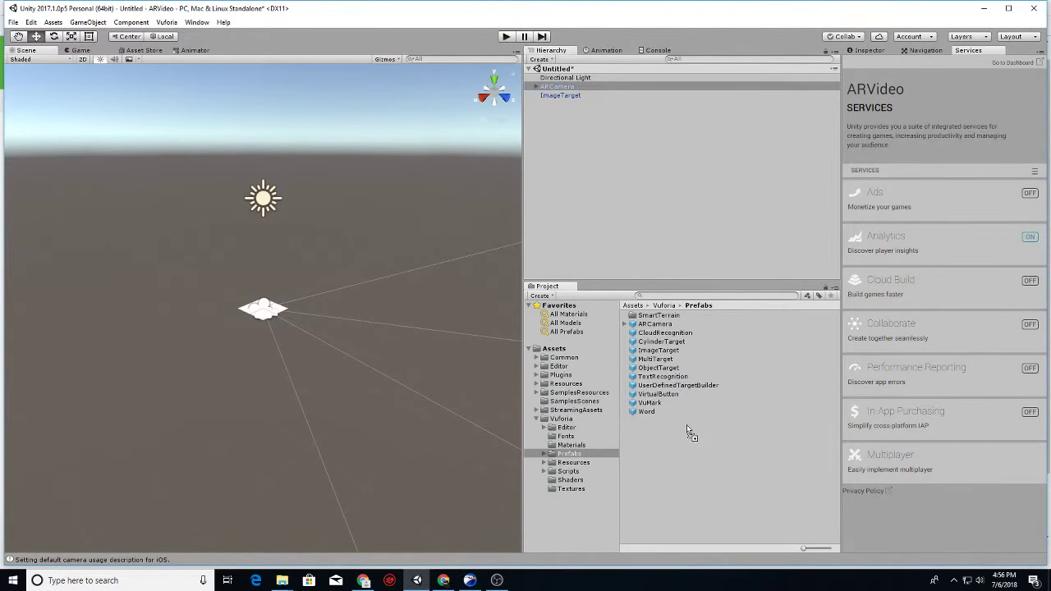
pyautogui.moveTo(674, 373); pyautogui.dragTo(553, 353)
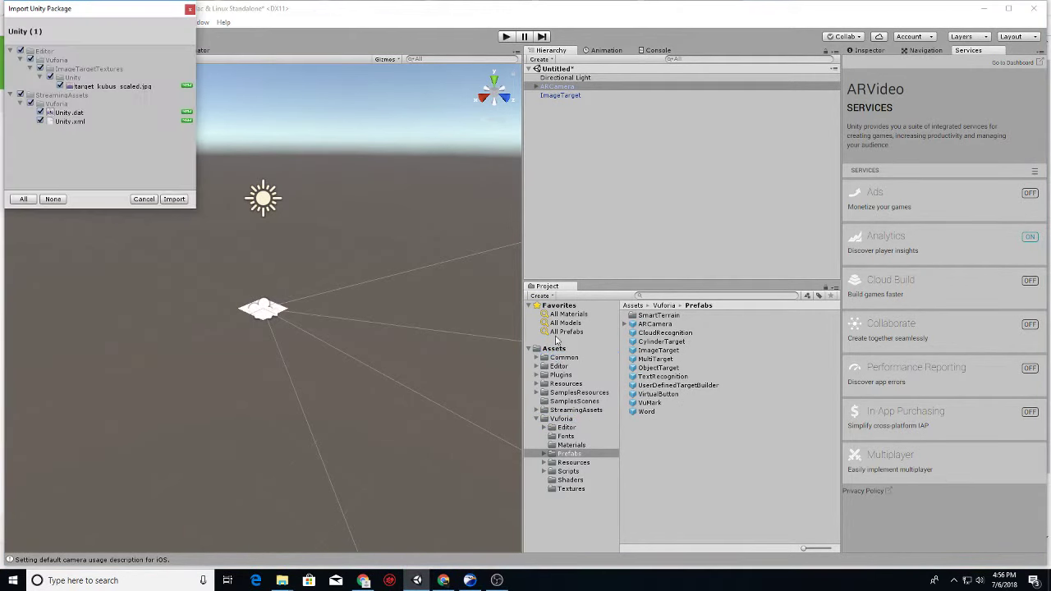
pyautogui.click(174, 199)
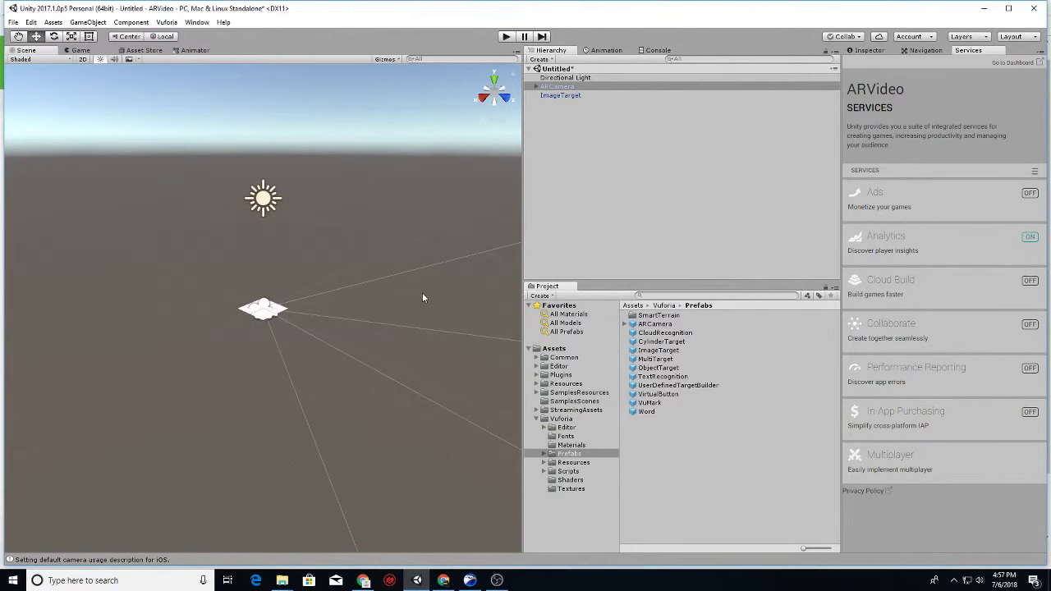
# Set the ImageTarget's database to Unity so it uses target_kubus
pyautogui.click(574, 95)
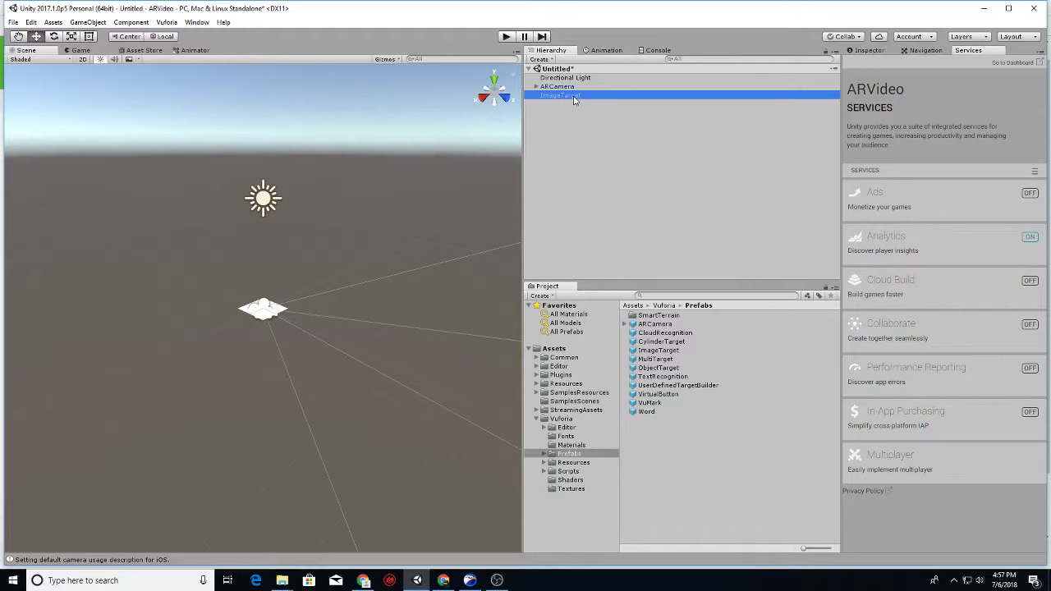
pyautogui.click(574, 87)
pyautogui.click(862, 54)
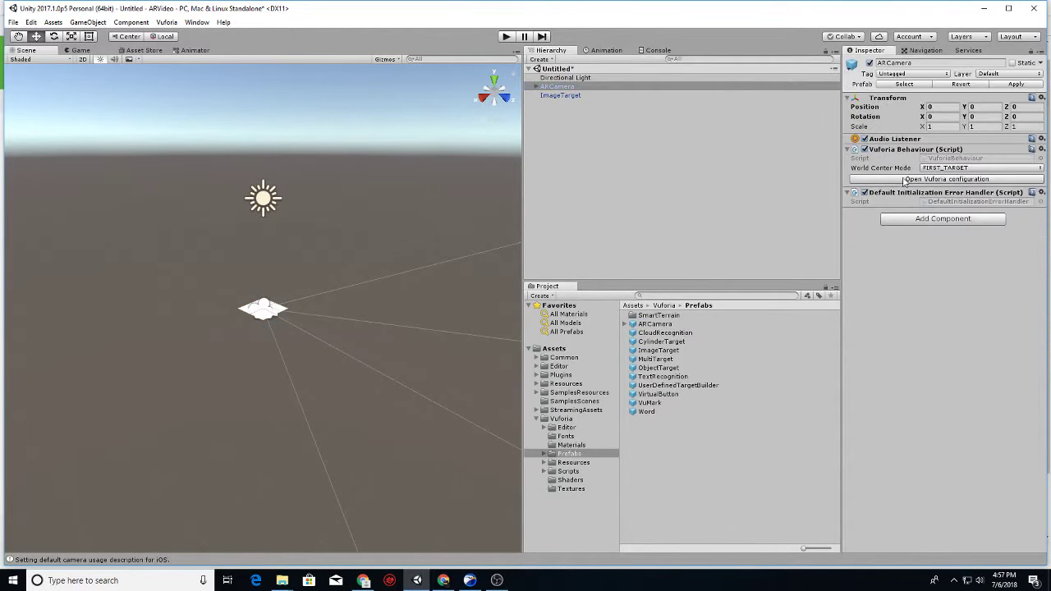
pyautogui.click(942, 180)
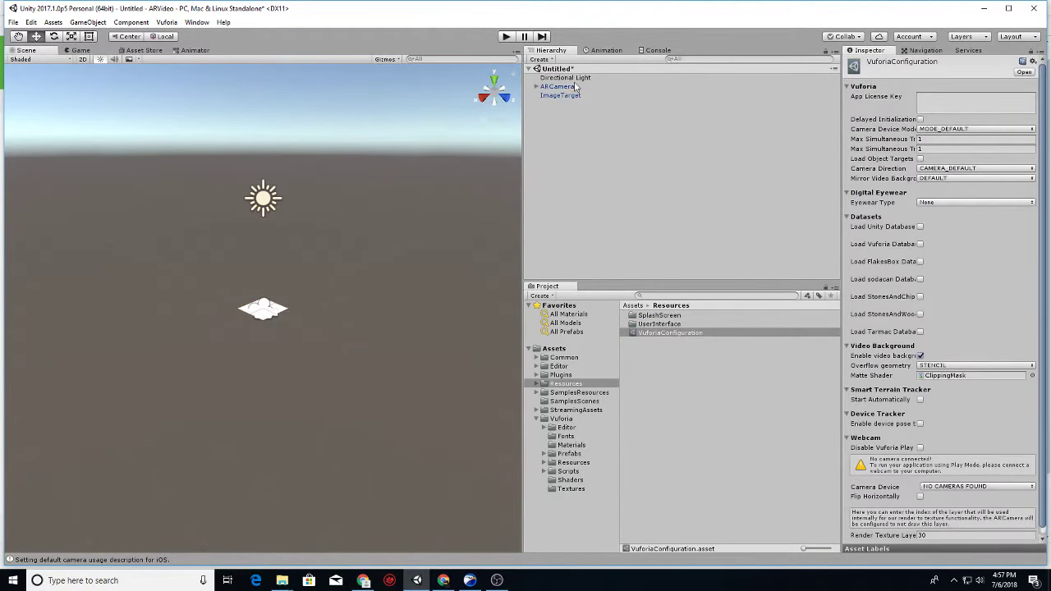
pyautogui.click(575, 95)
pyautogui.click(975, 291)
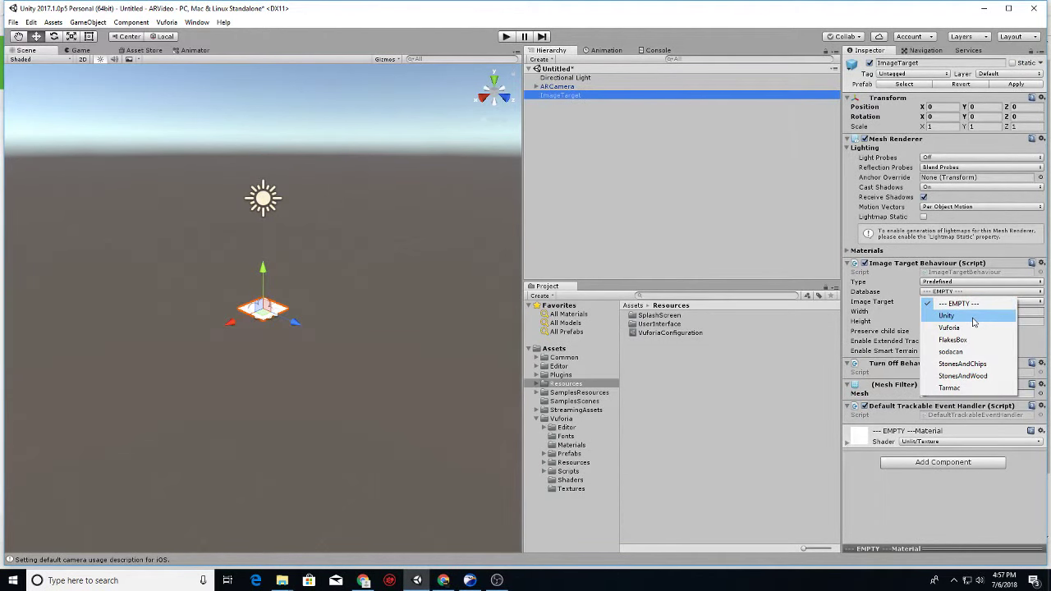
pyautogui.click(972, 318)
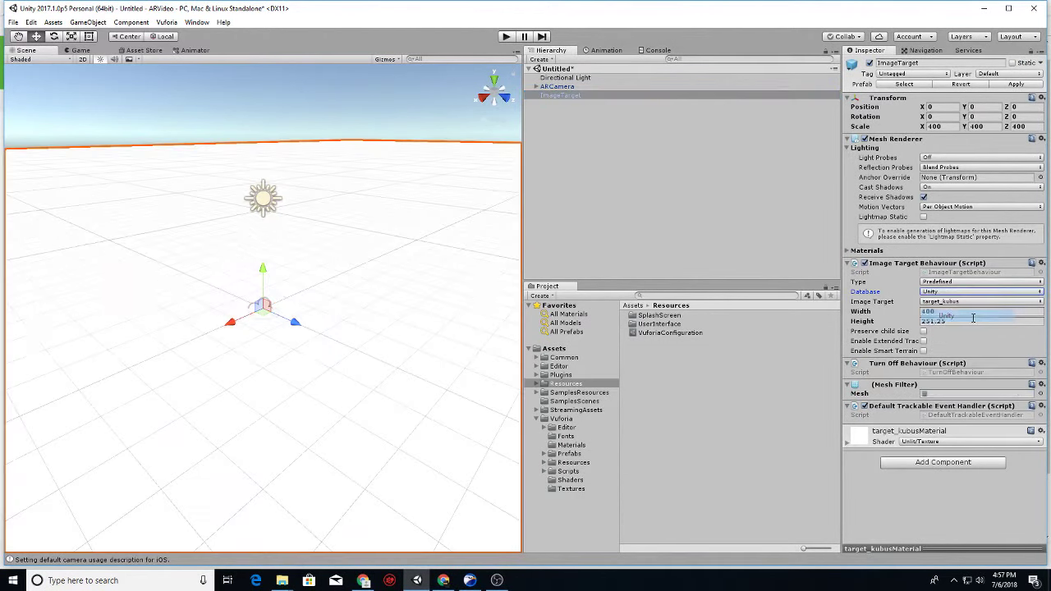
pyautogui.click(576, 87)
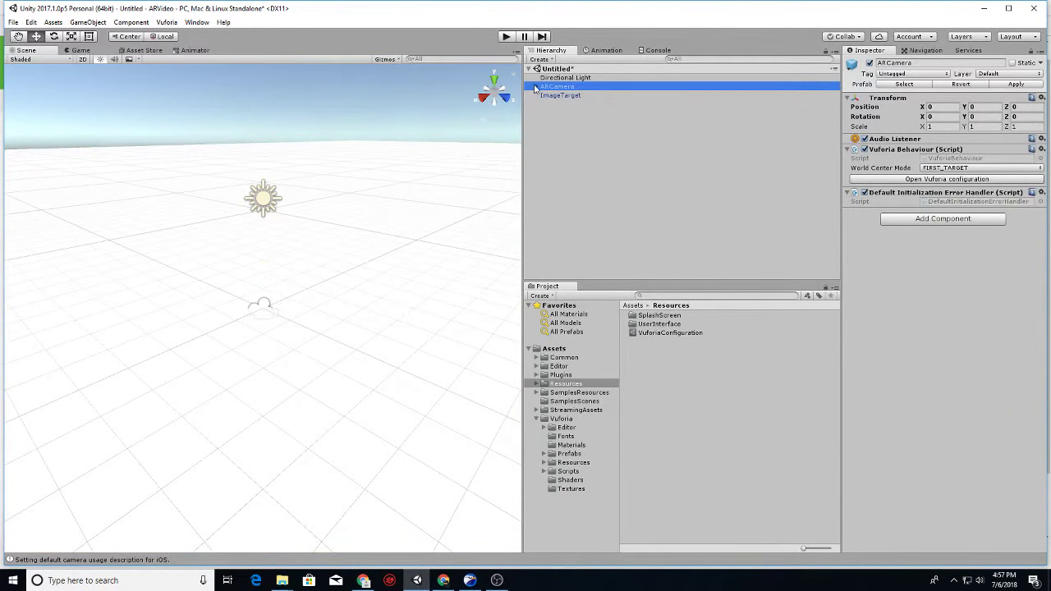
pyautogui.click(535, 87)
# Rename the kubus license to Unity in the Vuforia License Manager
pyautogui.click(443, 580)
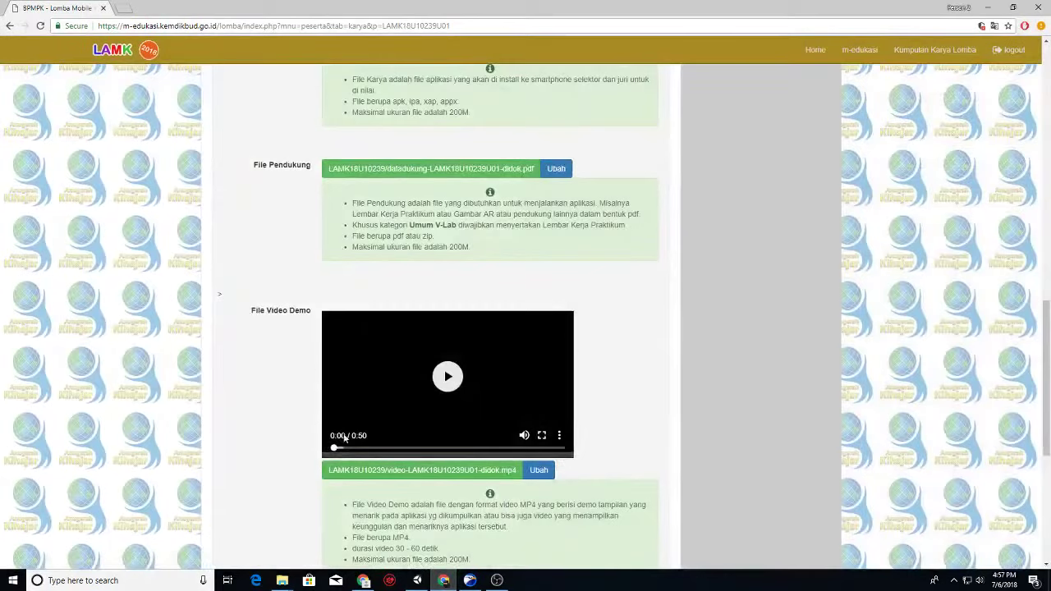
pyautogui.click(362, 580)
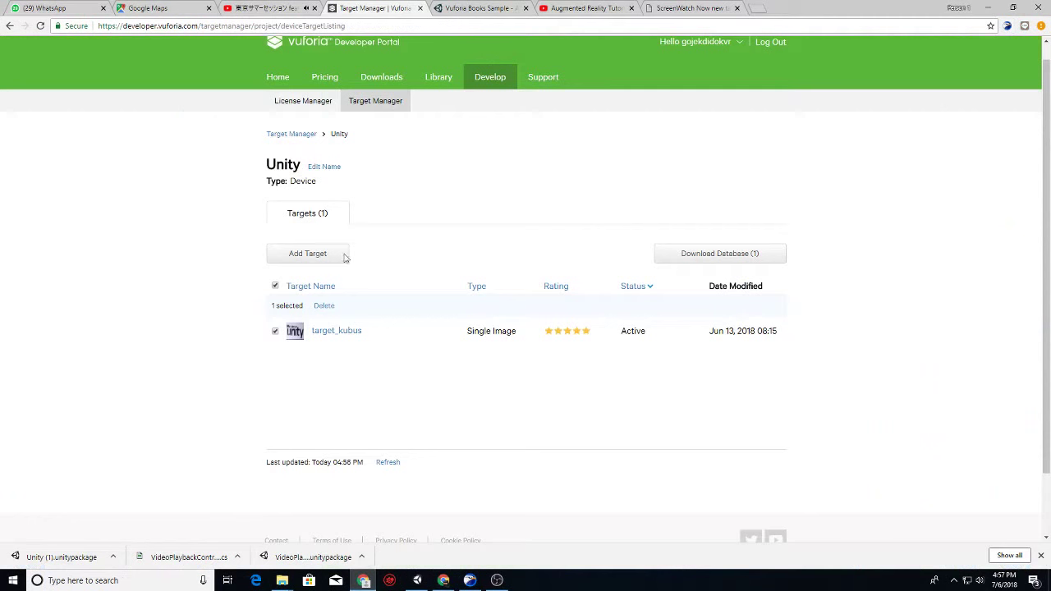
pyautogui.click(306, 107)
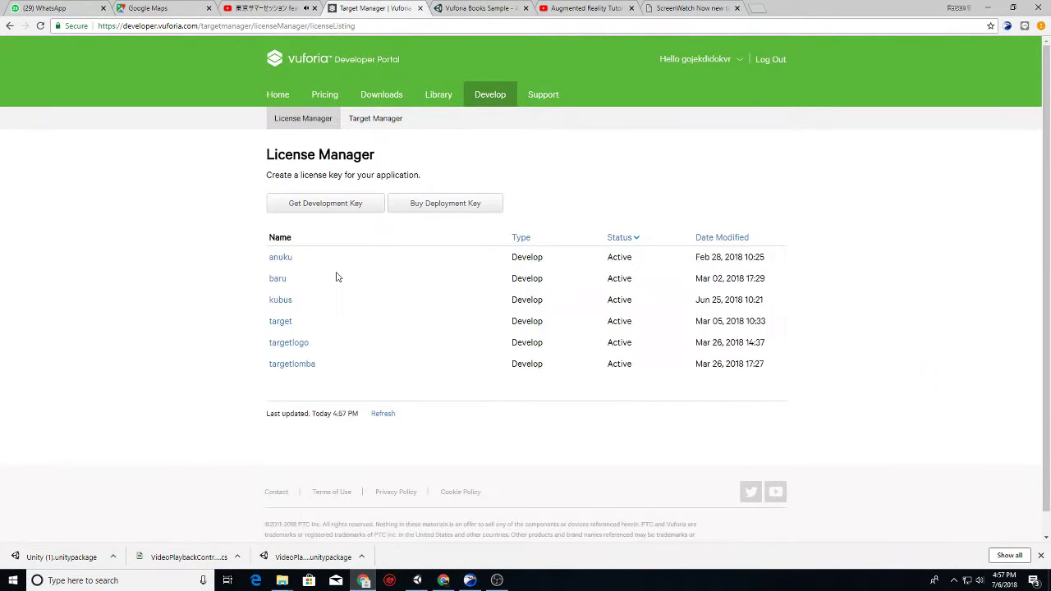
pyautogui.click(291, 300)
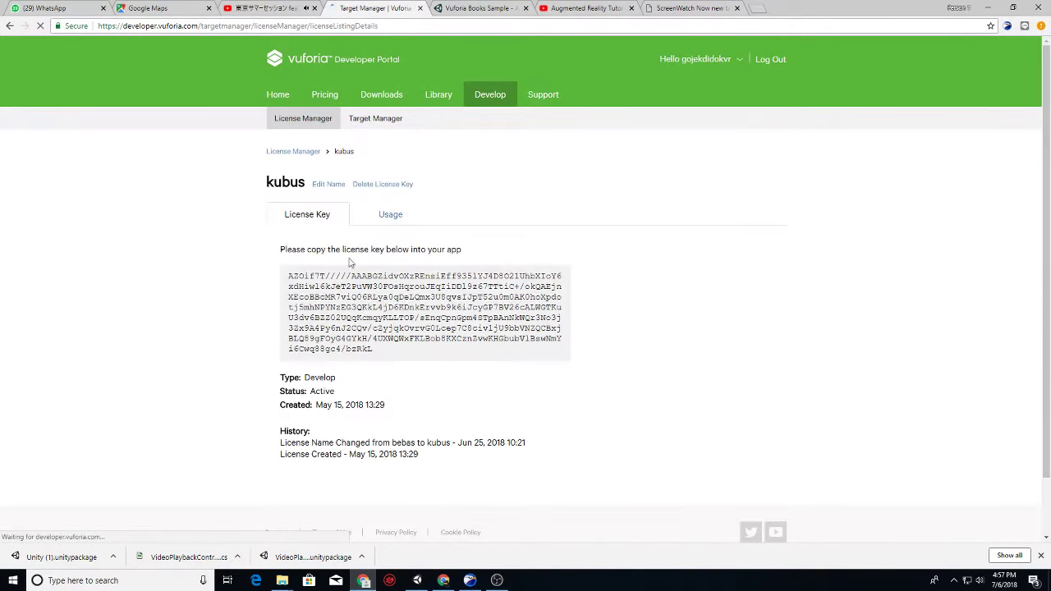
pyautogui.click(328, 184)
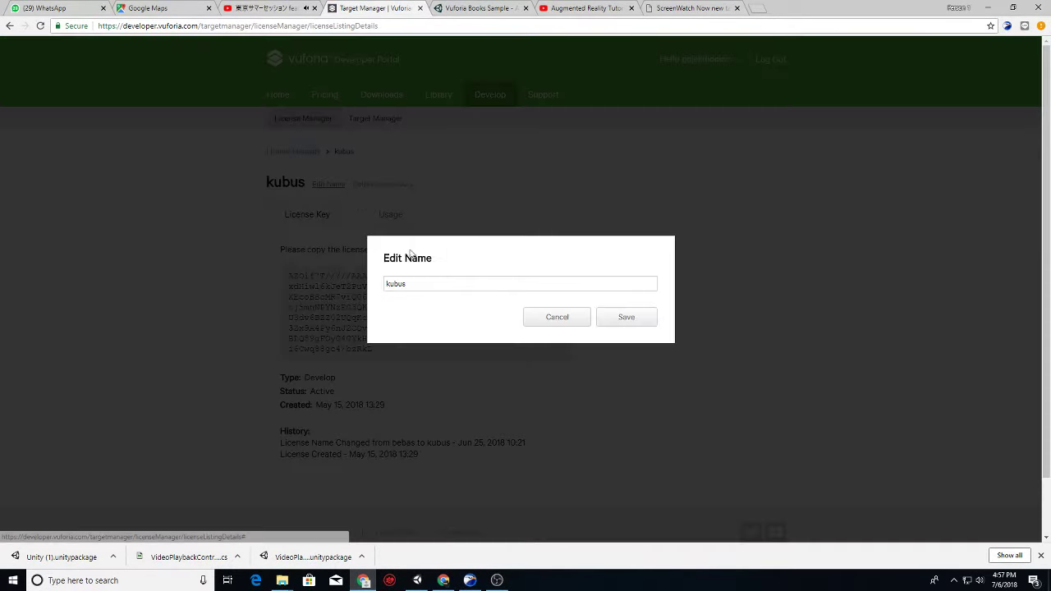
pyautogui.moveTo(419, 284); pyautogui.dragTo(357, 299)
pyautogui.write('Un')
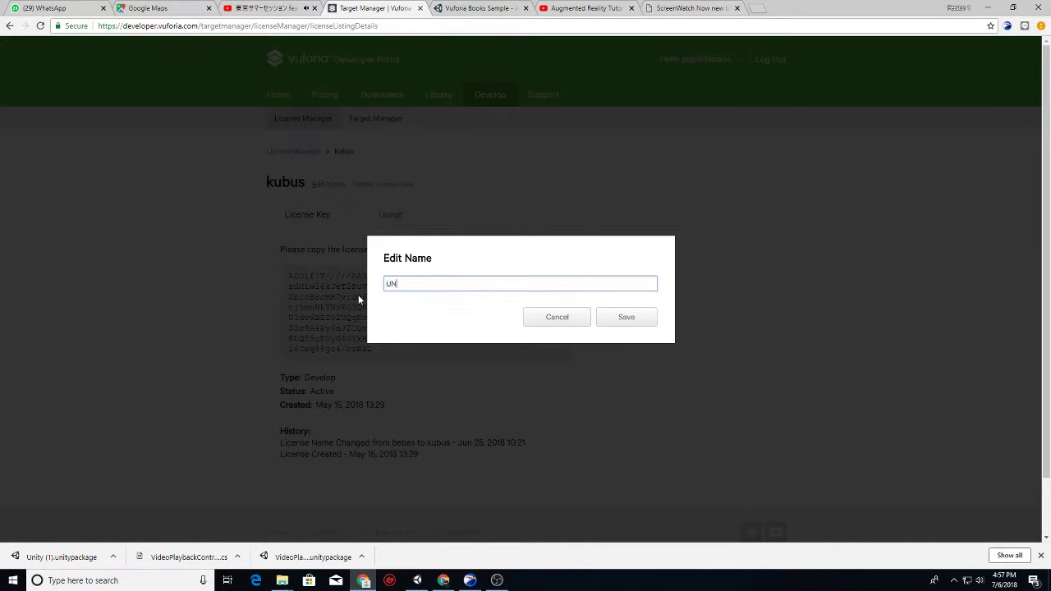
pyautogui.write('i')
pyautogui.write('ty')
pyautogui.click(609, 320)
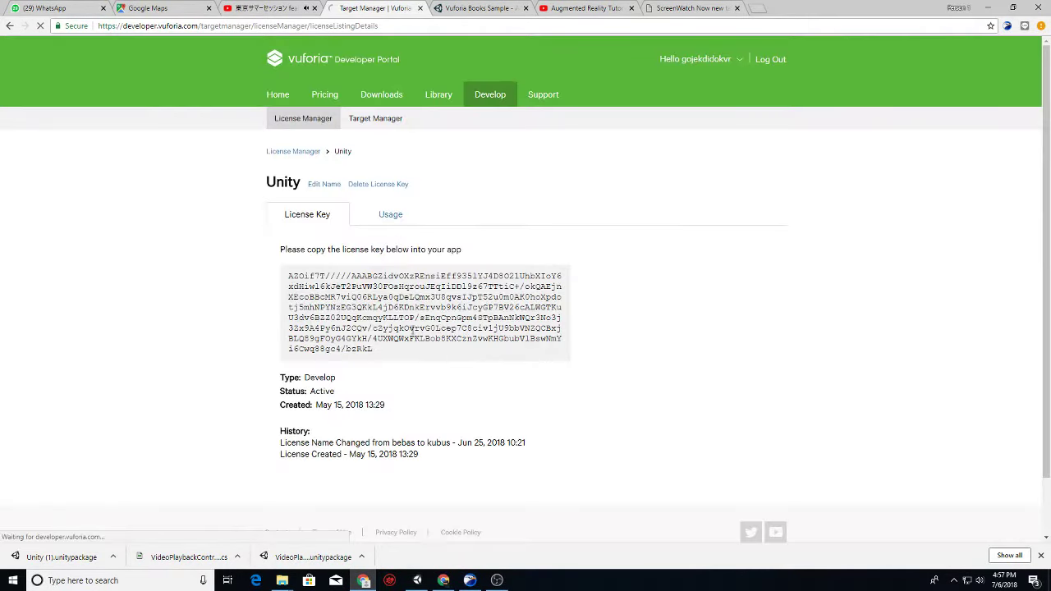
# Copy the Unity license key and return to the Unity editor
pyautogui.moveTo(388, 356); pyautogui.dragTo(258, 298)
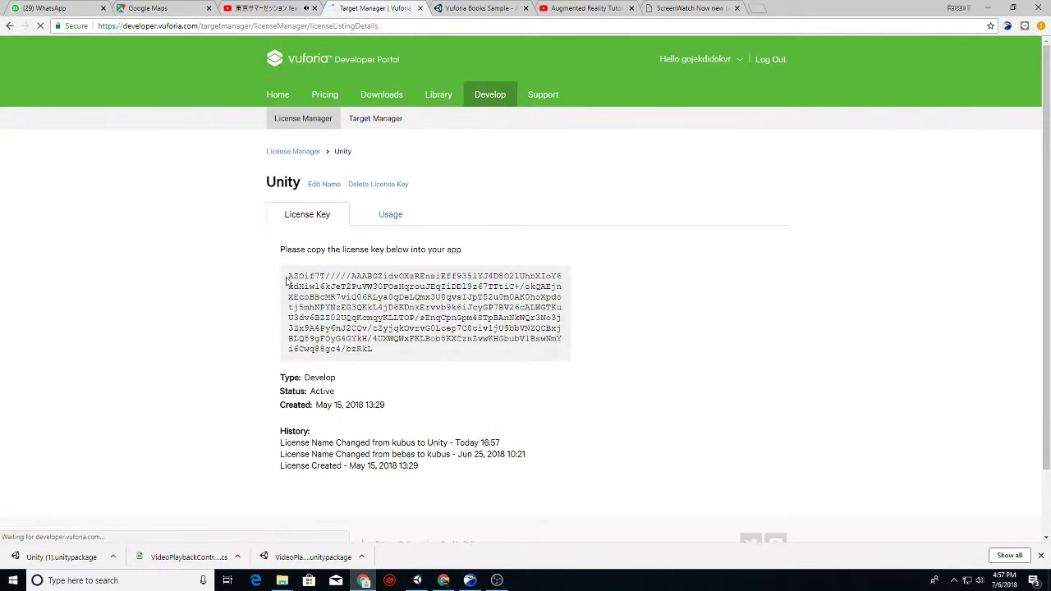
pyautogui.moveTo(290, 277); pyautogui.dragTo(412, 360)
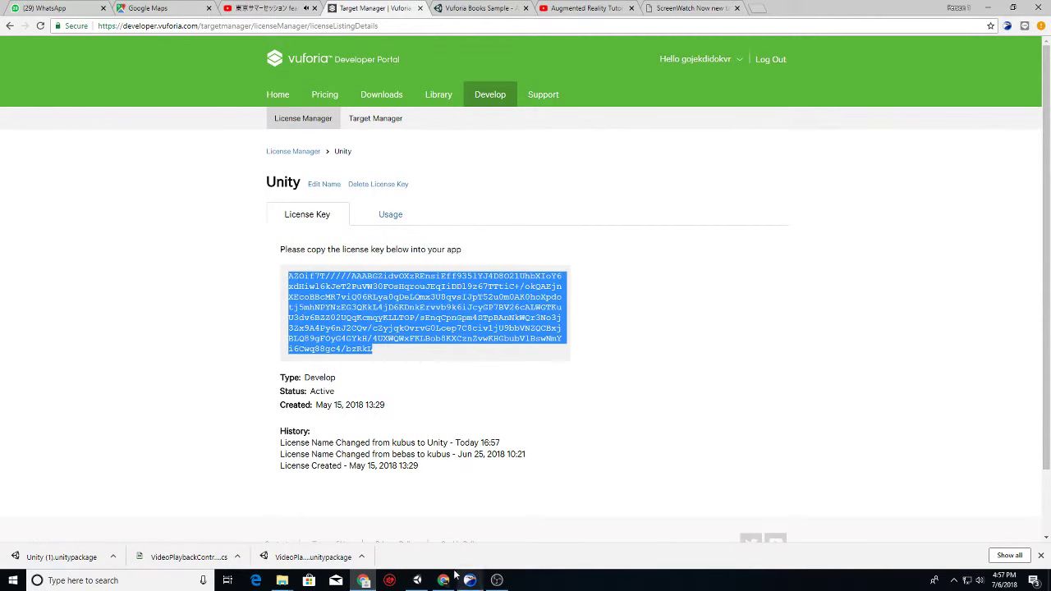
pyautogui.click(419, 580)
# Paste the license key into App License Key and tick Load Unity Database
pyautogui.click(933, 179)
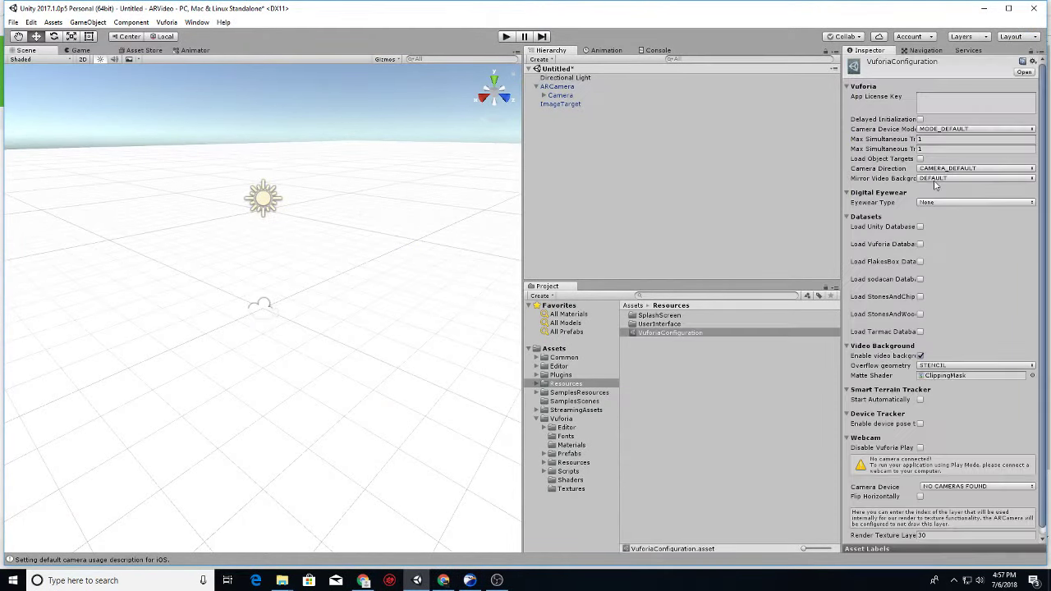
pyautogui.click(935, 102)
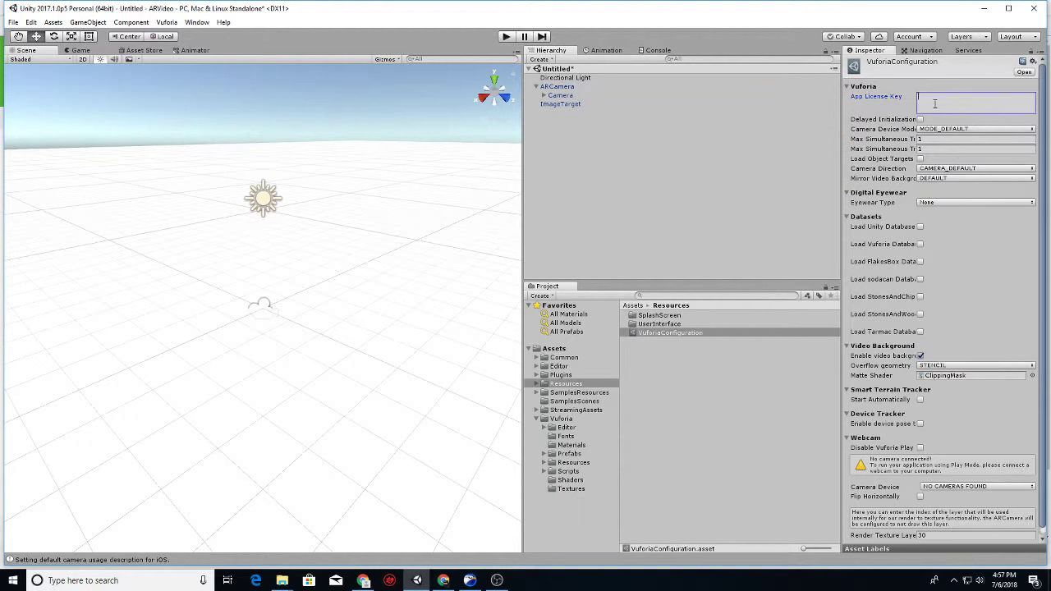
pyautogui.hotkey('ctrl', 'v')
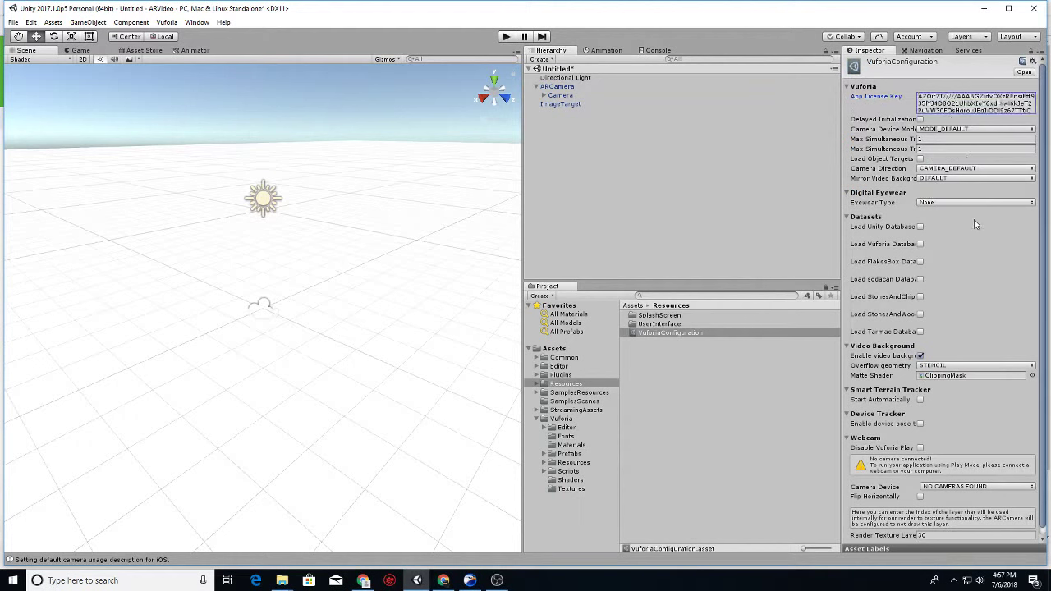
pyautogui.click(919, 227)
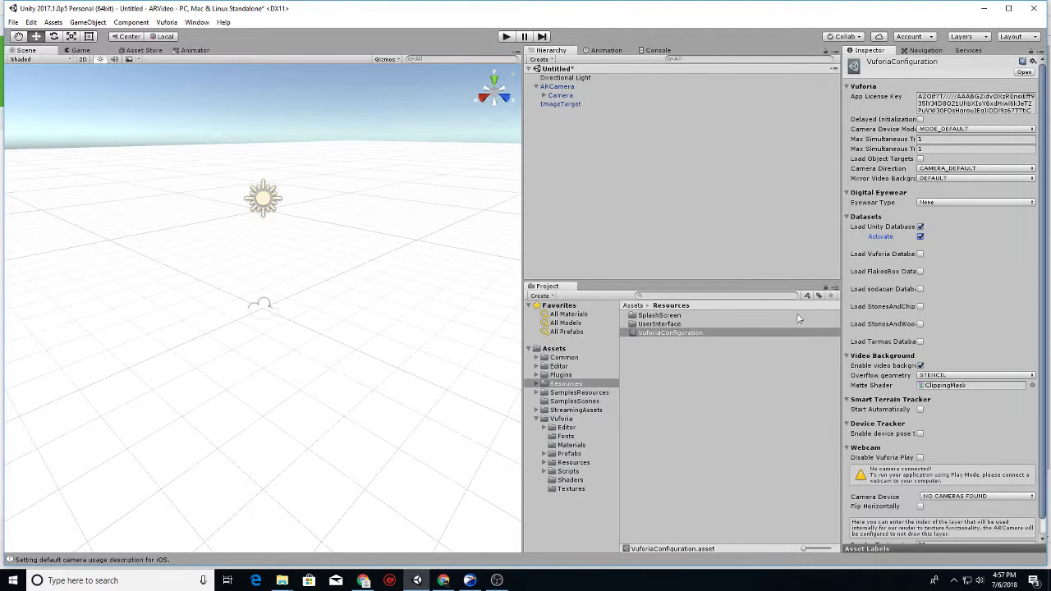
pyautogui.click(505, 97)
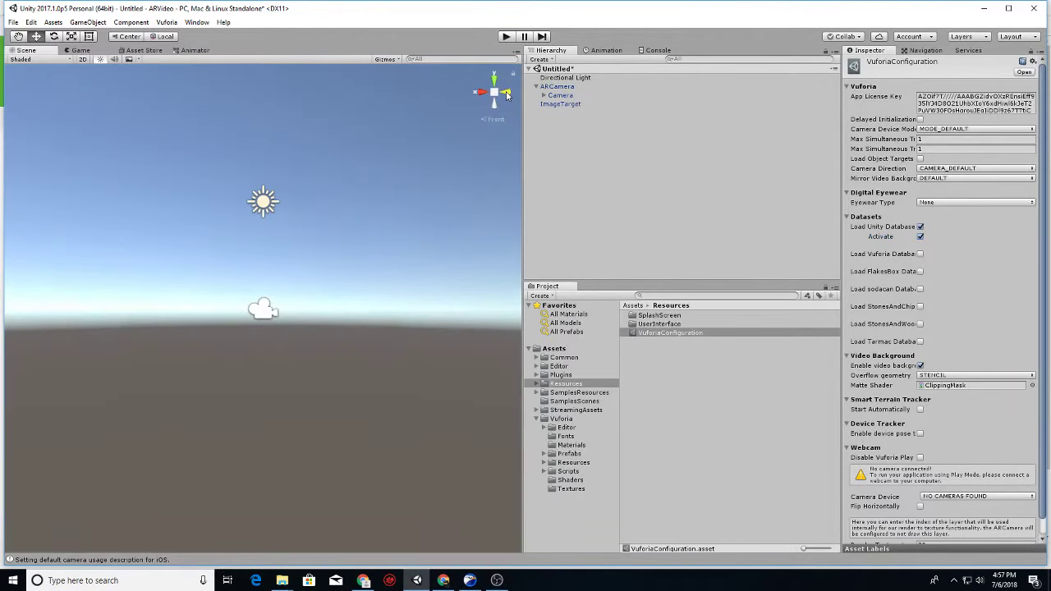
# Browse the imported Vuforia, Common, Plugins, Resources and Samples folders in the Project panel
pyautogui.click(493, 80)
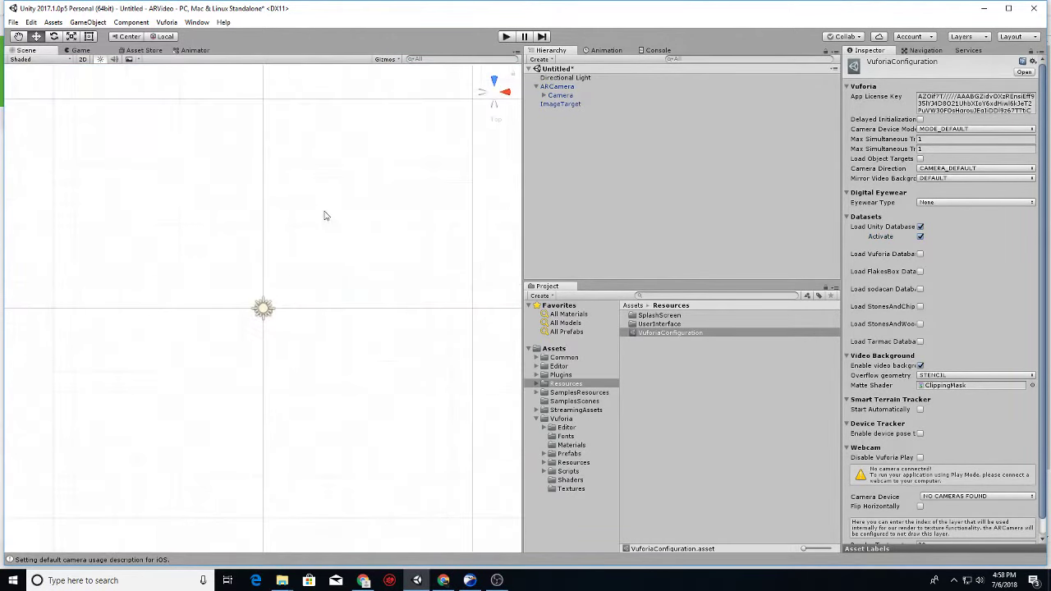
pyautogui.scroll(3, 329, 215)
pyautogui.scroll(3, 343, 222)
pyautogui.scroll(3, 373, 225)
pyautogui.scroll(2, 394, 262)
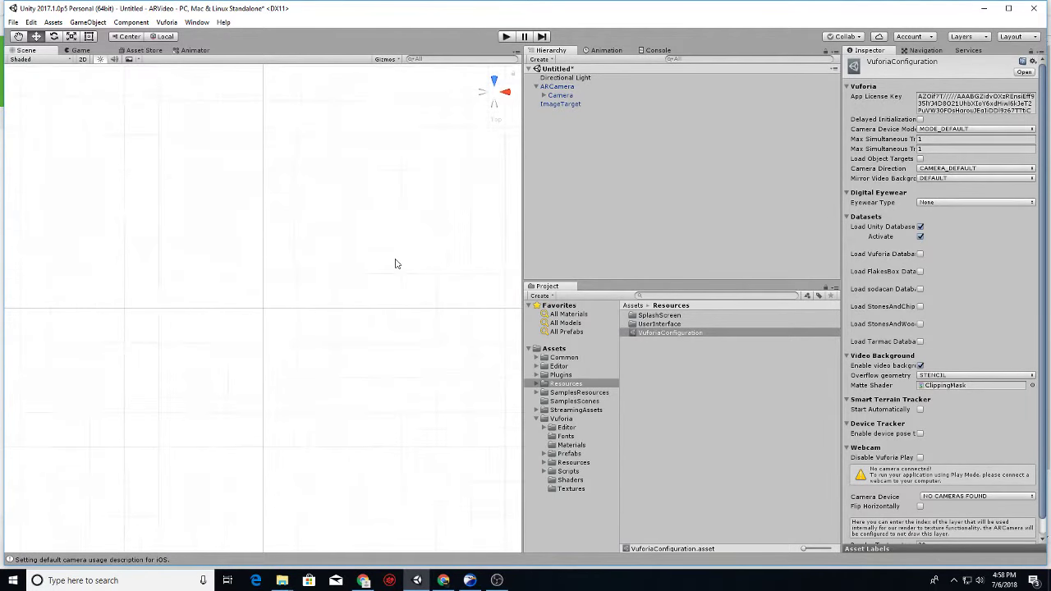
pyautogui.scroll(-3, 412, 282)
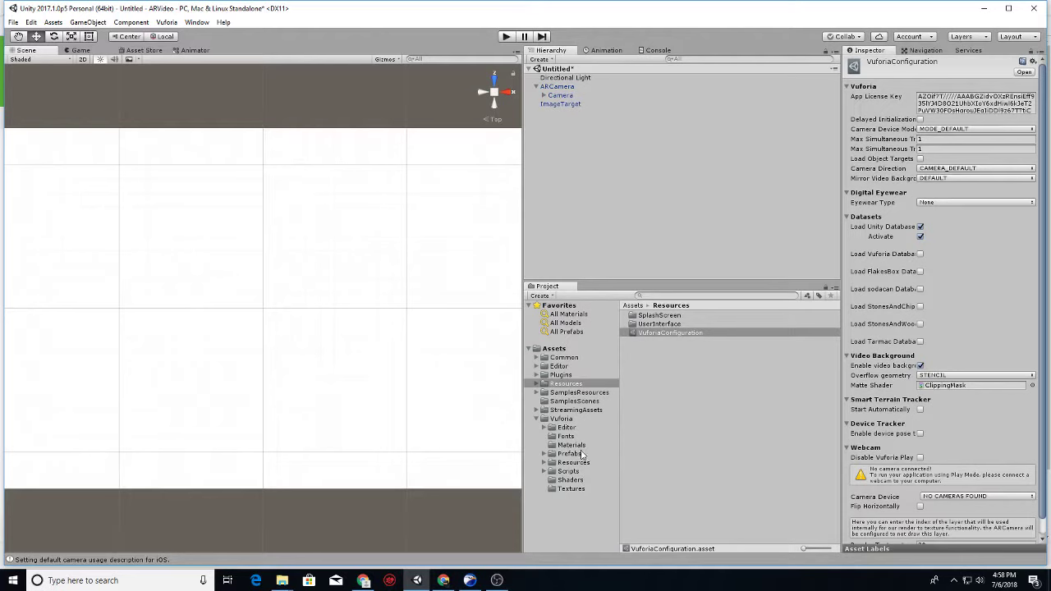
pyautogui.click(570, 454)
pyautogui.click(588, 402)
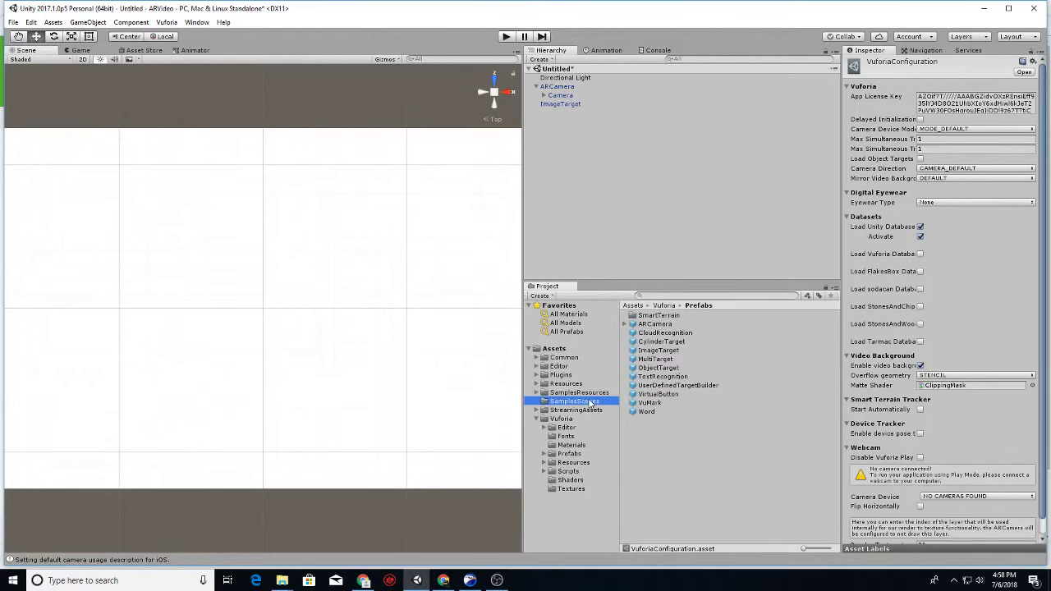
pyautogui.click(594, 393)
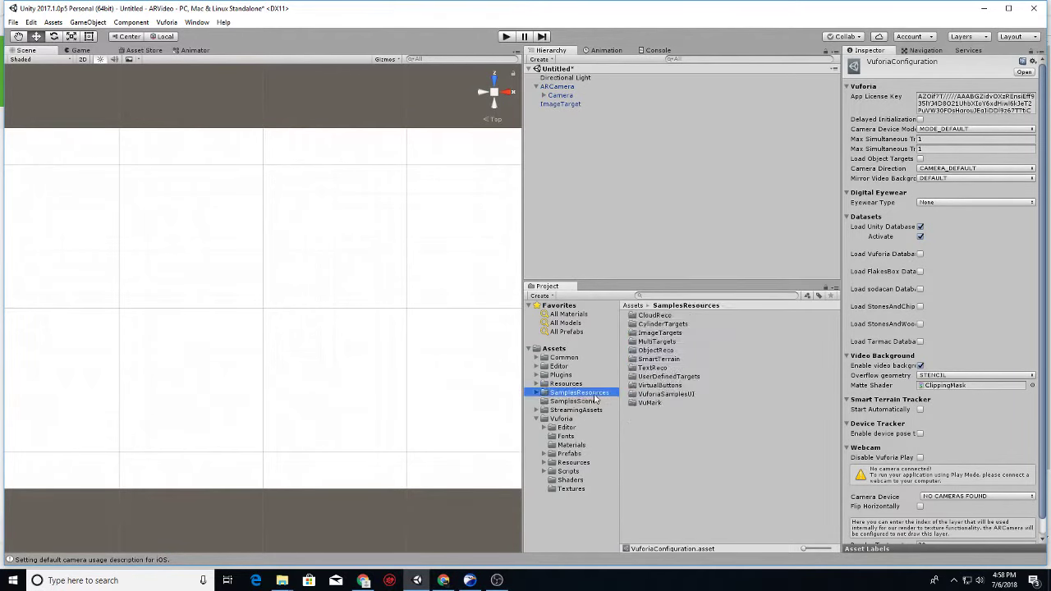
pyautogui.click(552, 374)
pyautogui.click(555, 366)
pyautogui.click(547, 359)
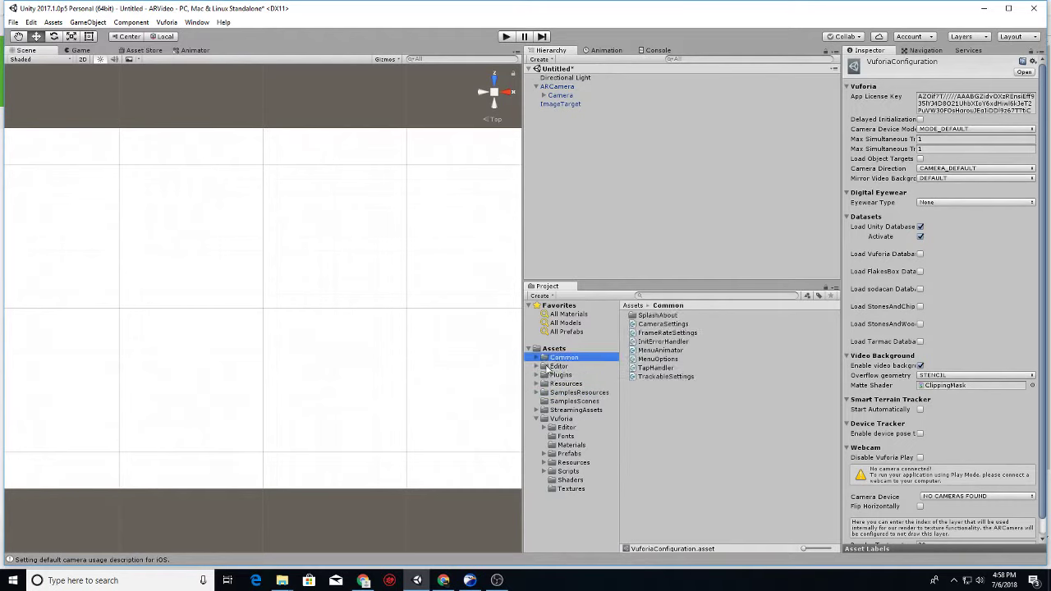
pyautogui.click(562, 367)
pyautogui.press('Up')
pyautogui.click(563, 375)
pyautogui.click(565, 383)
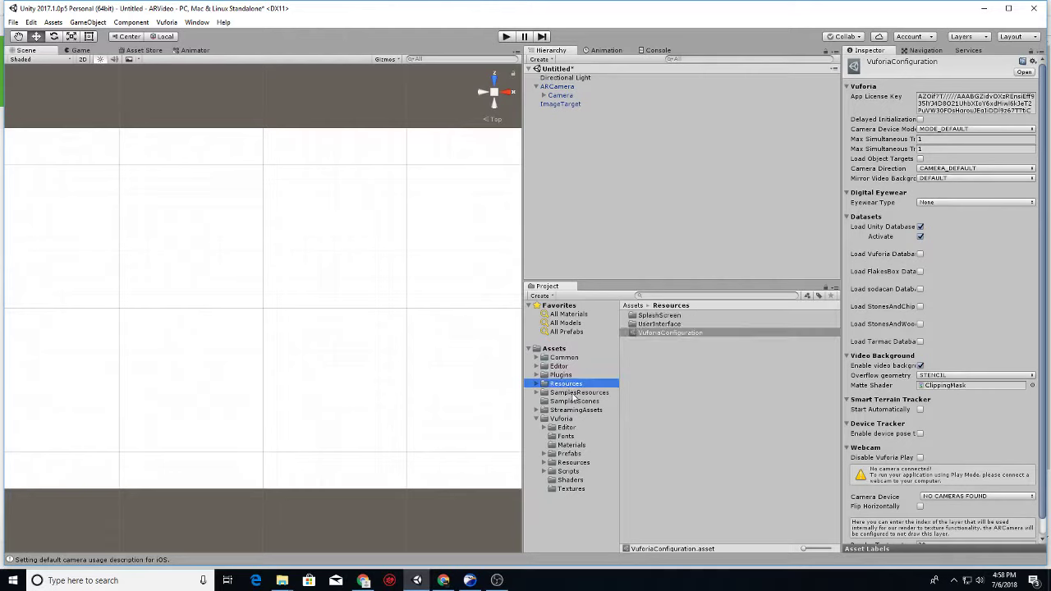
pyautogui.click(572, 394)
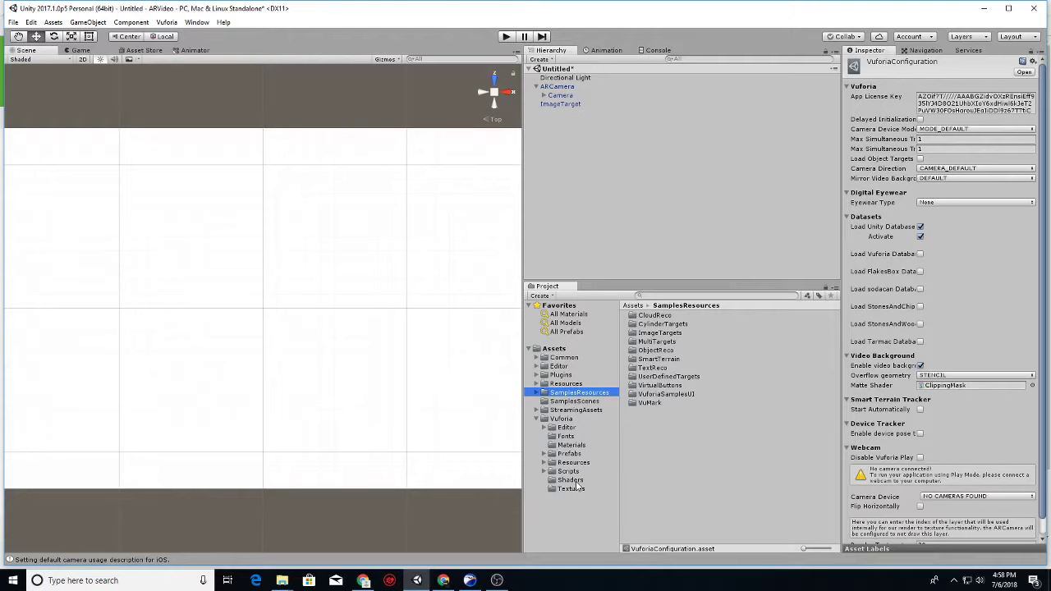
pyautogui.click(579, 489)
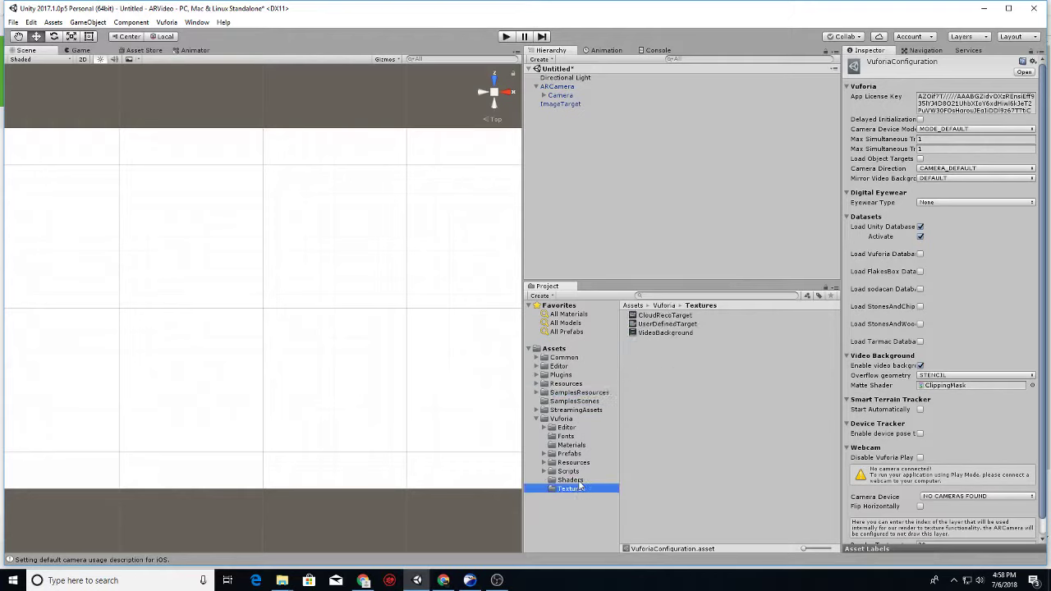
pyautogui.click(578, 480)
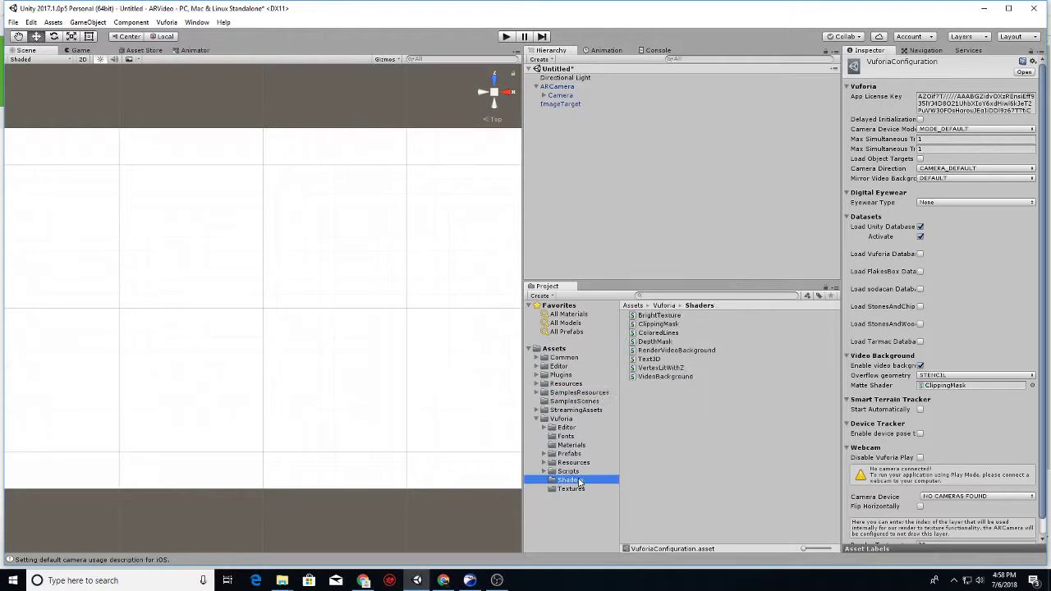
pyautogui.click(580, 463)
pyautogui.click(540, 463)
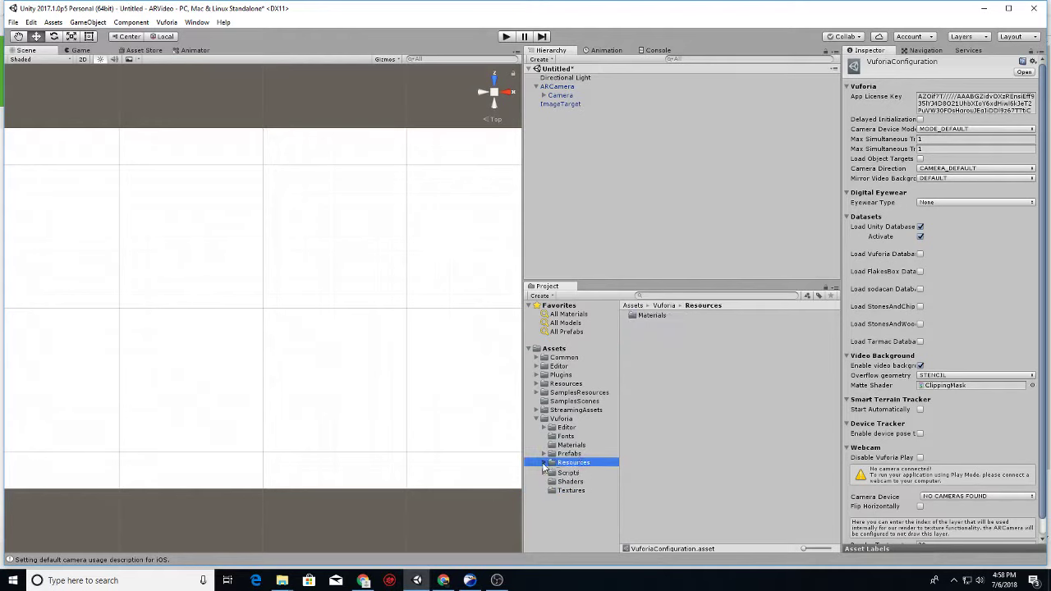
pyautogui.click(578, 471)
pyautogui.click(570, 463)
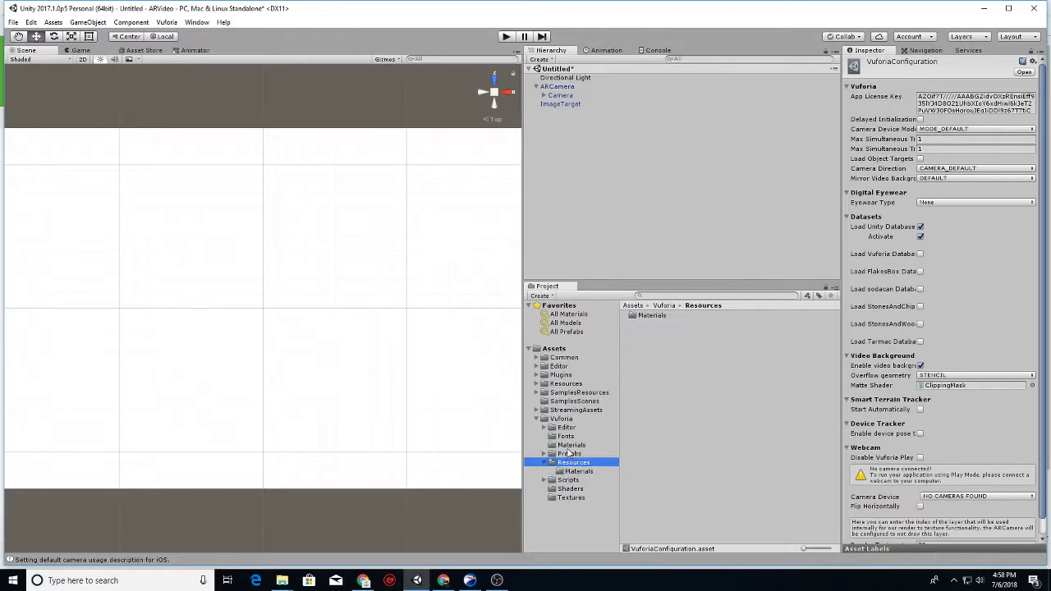
pyautogui.click(571, 446)
pyautogui.click(566, 436)
pyautogui.click(567, 427)
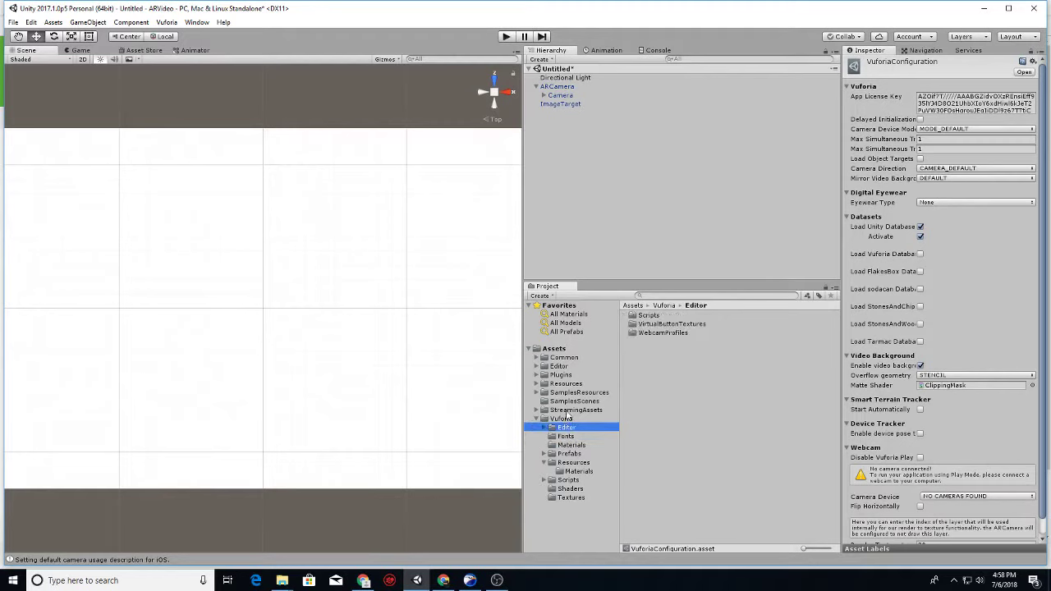
pyautogui.click(565, 410)
pyautogui.click(565, 401)
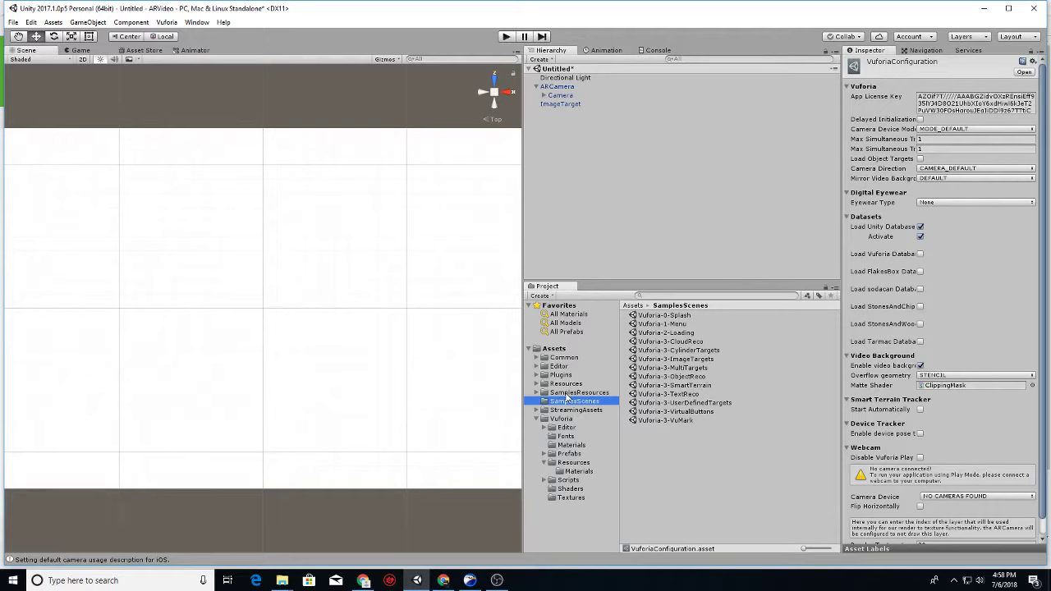
pyautogui.click(567, 393)
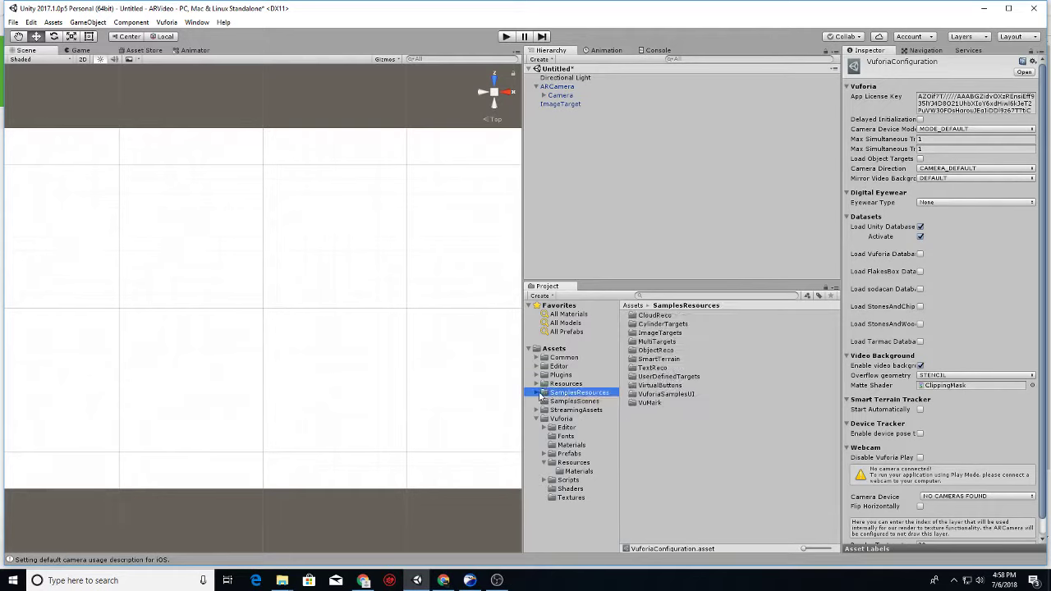
# Navigate to the Editor/Vuforia/ImageTargetTextures/Unity folder
pyautogui.click(560, 384)
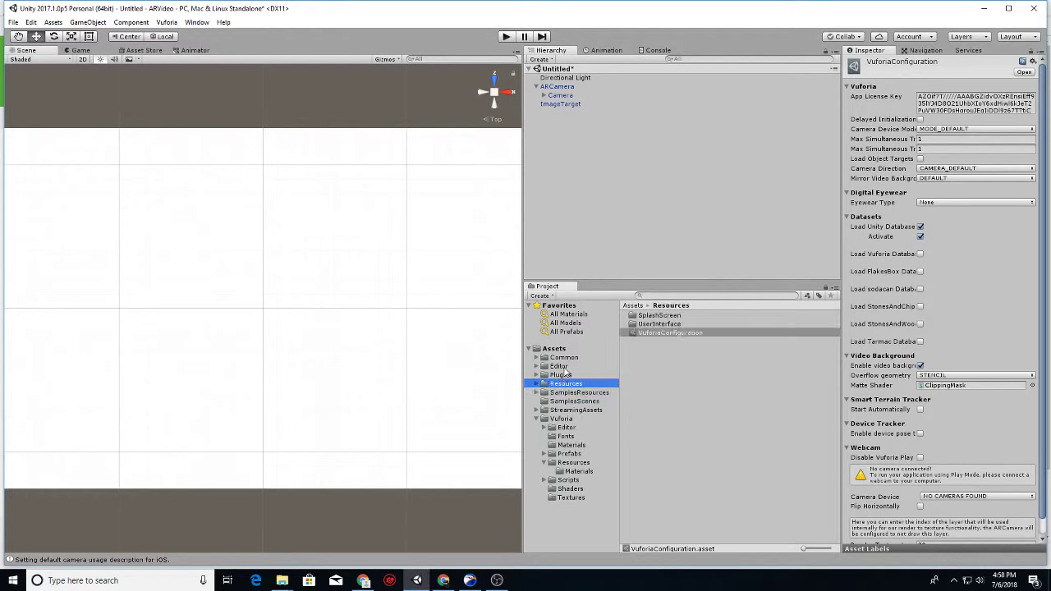
pyautogui.click(535, 383)
pyautogui.click(568, 392)
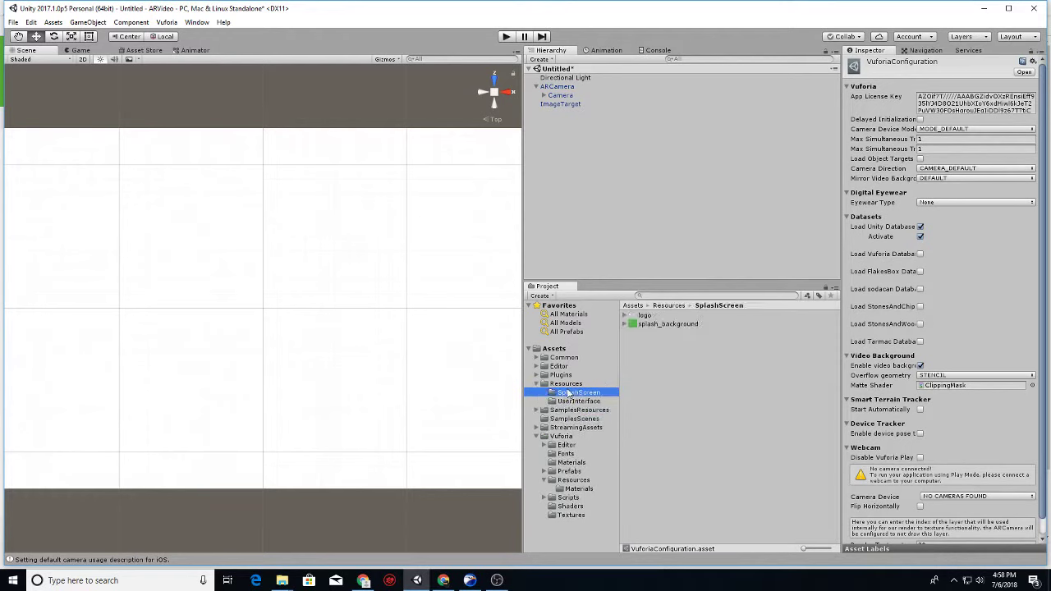
pyautogui.click(574, 400)
pyautogui.click(568, 376)
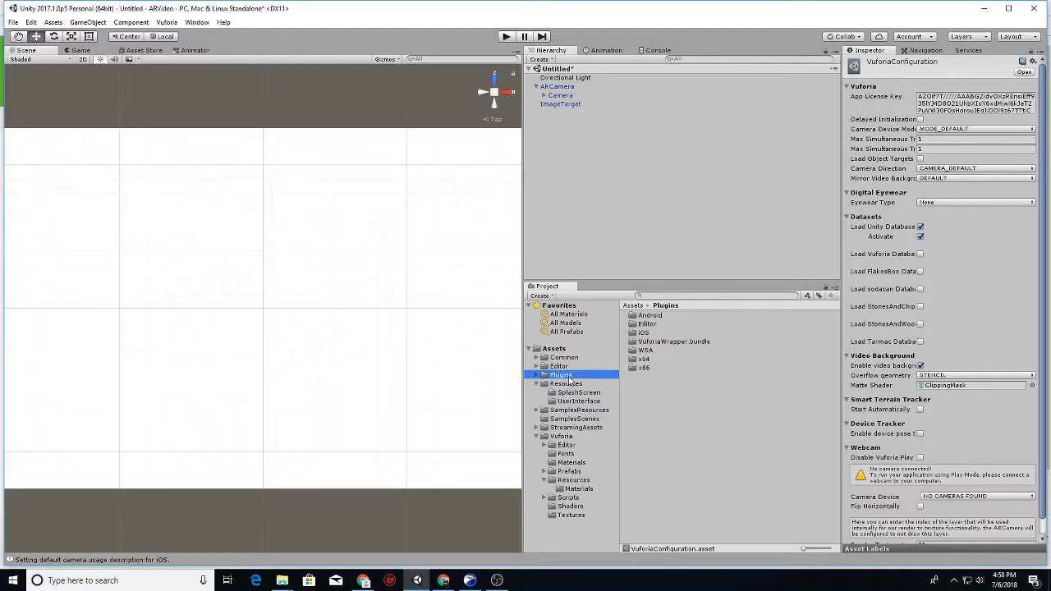
pyautogui.click(559, 366)
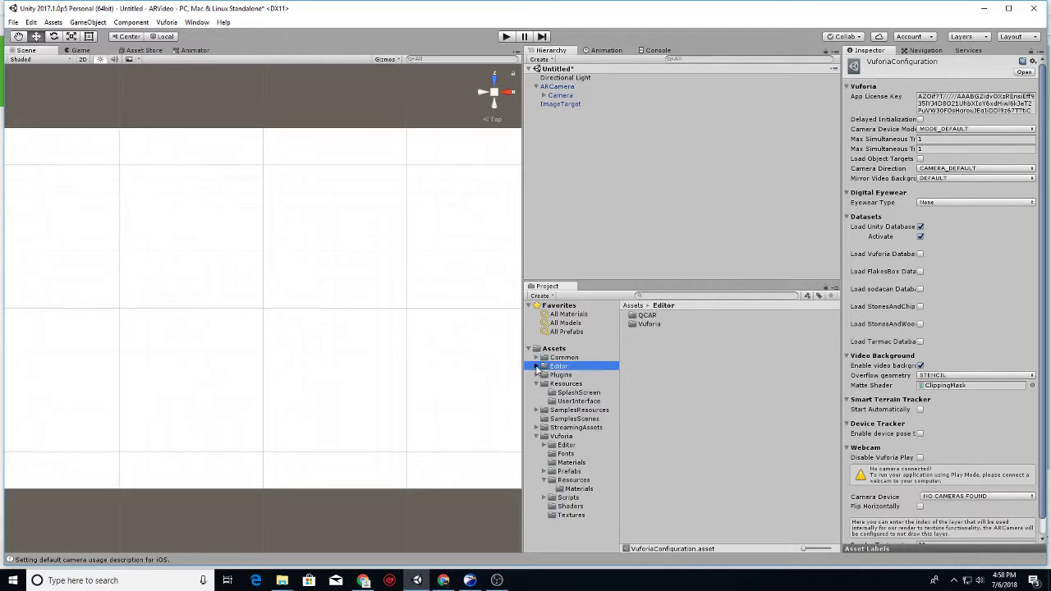
pyautogui.click(536, 366)
pyautogui.click(567, 383)
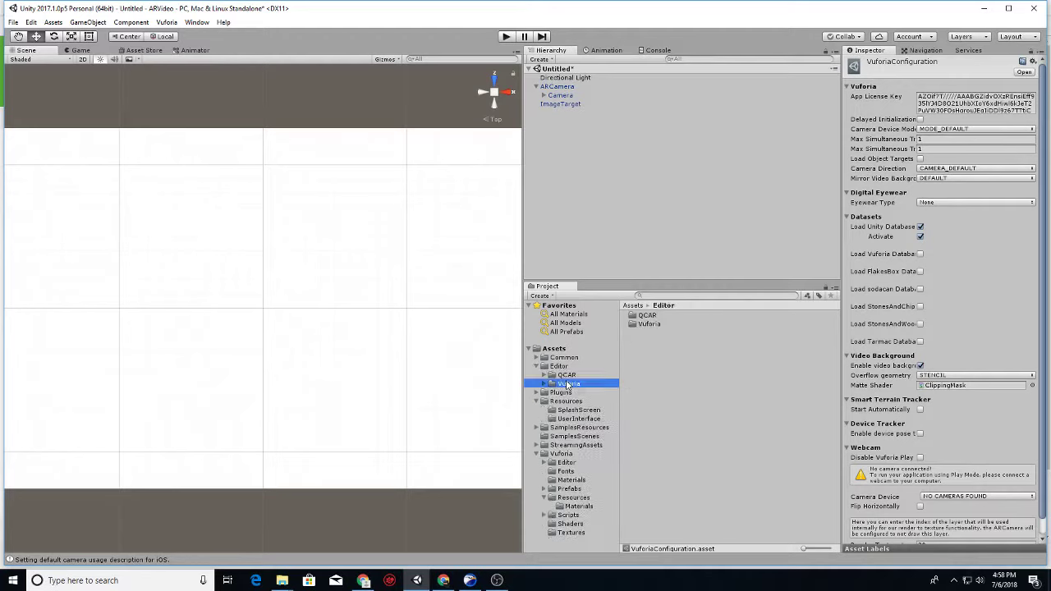
pyautogui.click(543, 383)
pyautogui.click(582, 401)
pyautogui.click(552, 401)
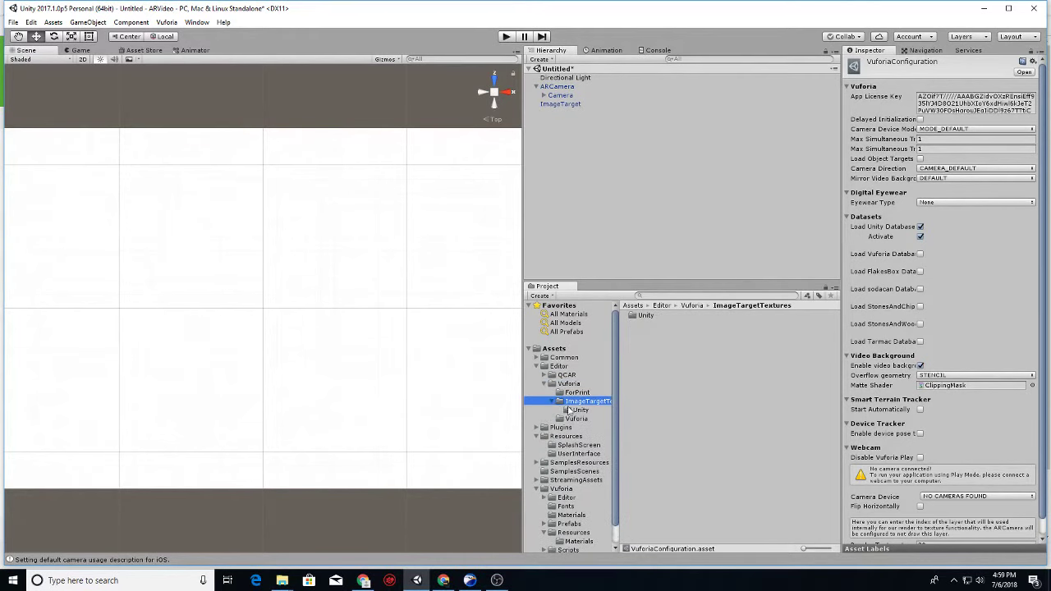
pyautogui.click(580, 410)
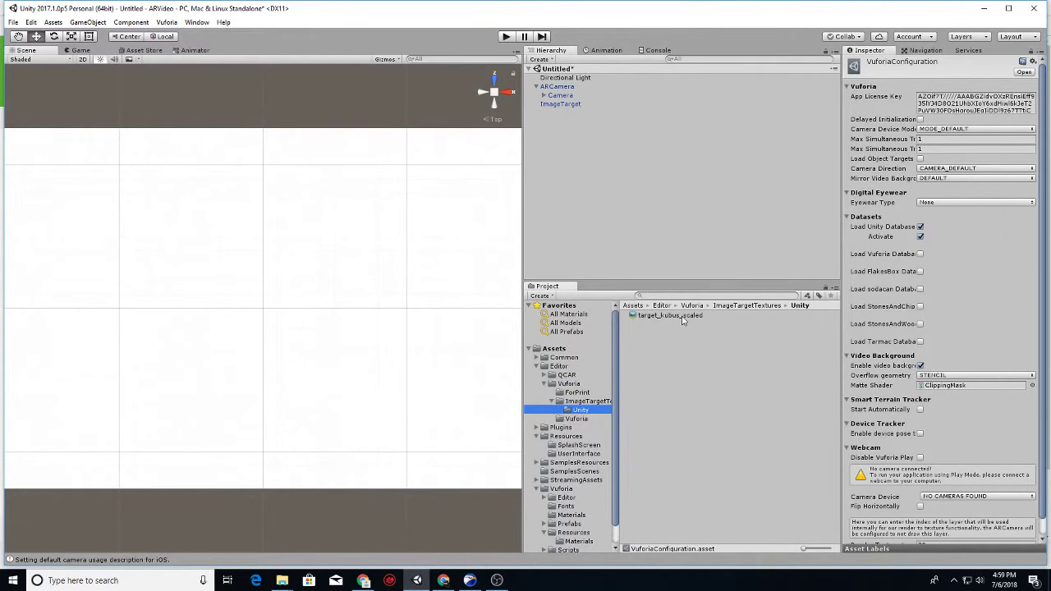
# Reset target_kubus_scaled's texture import settings to defaults
pyautogui.click(682, 318)
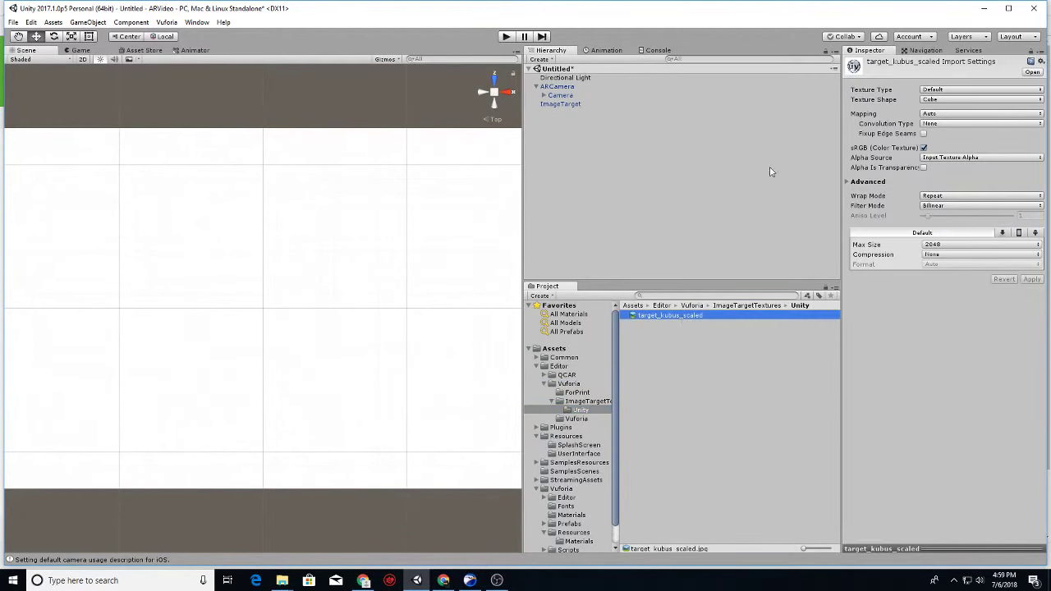
pyautogui.click(1041, 62)
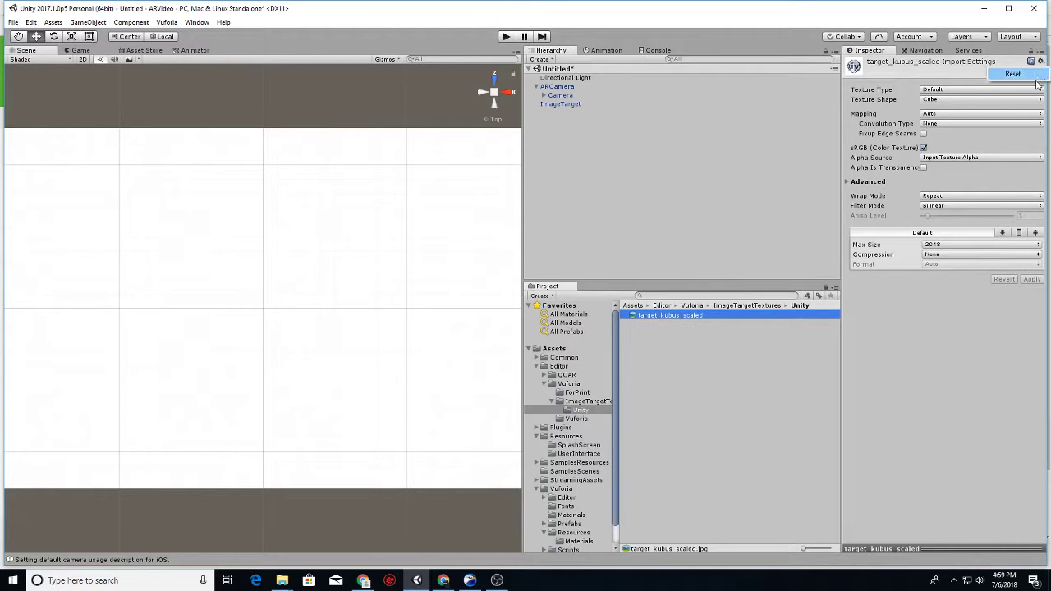
pyautogui.click(1026, 77)
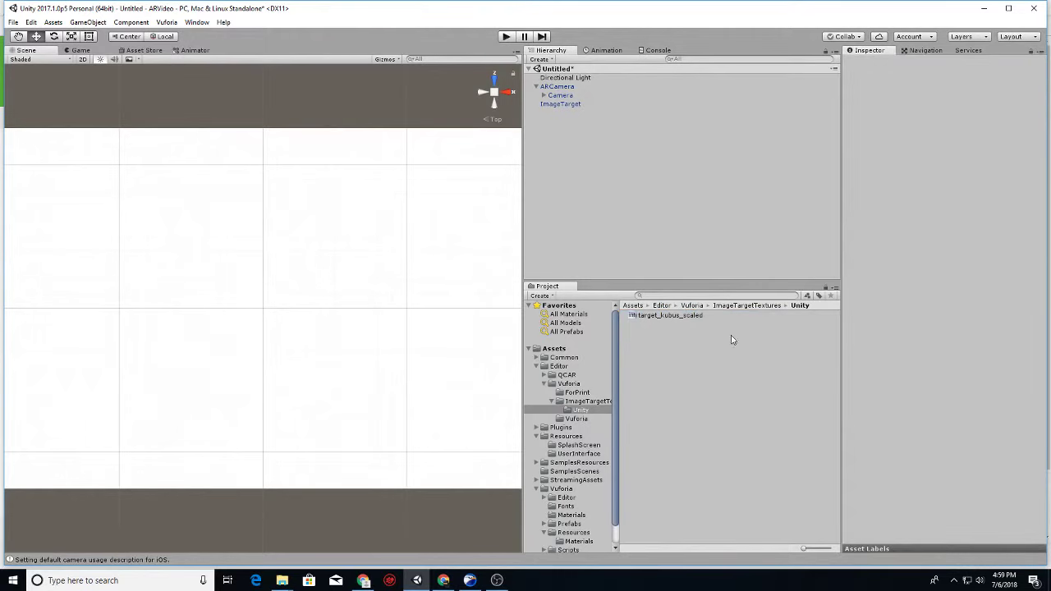
pyautogui.click(691, 317)
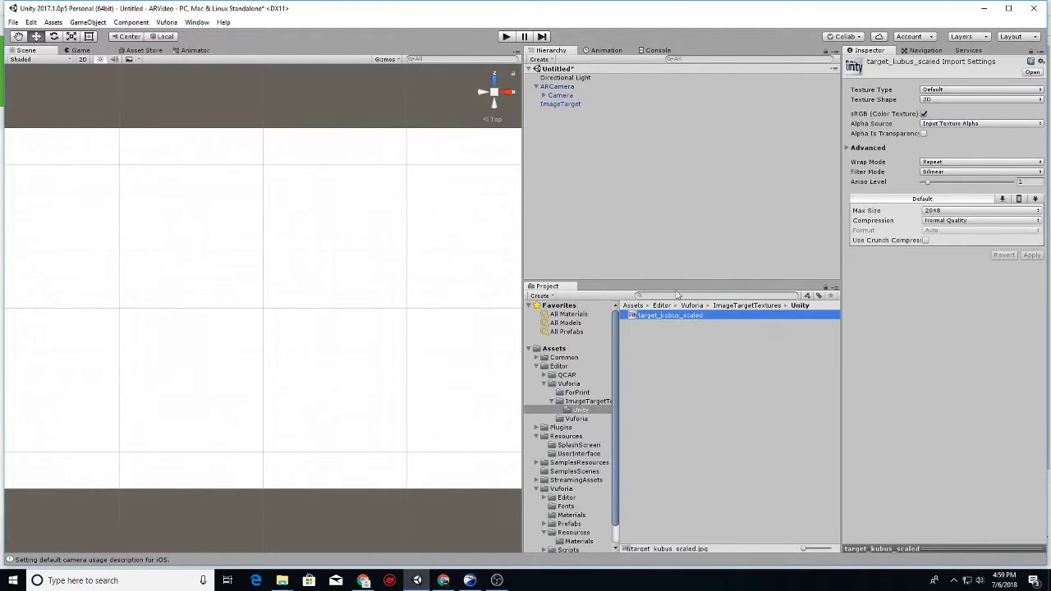
# Inspect the ImageTarget and its Unity image, then switch to the Vuforia license key page
pyautogui.click(560, 96)
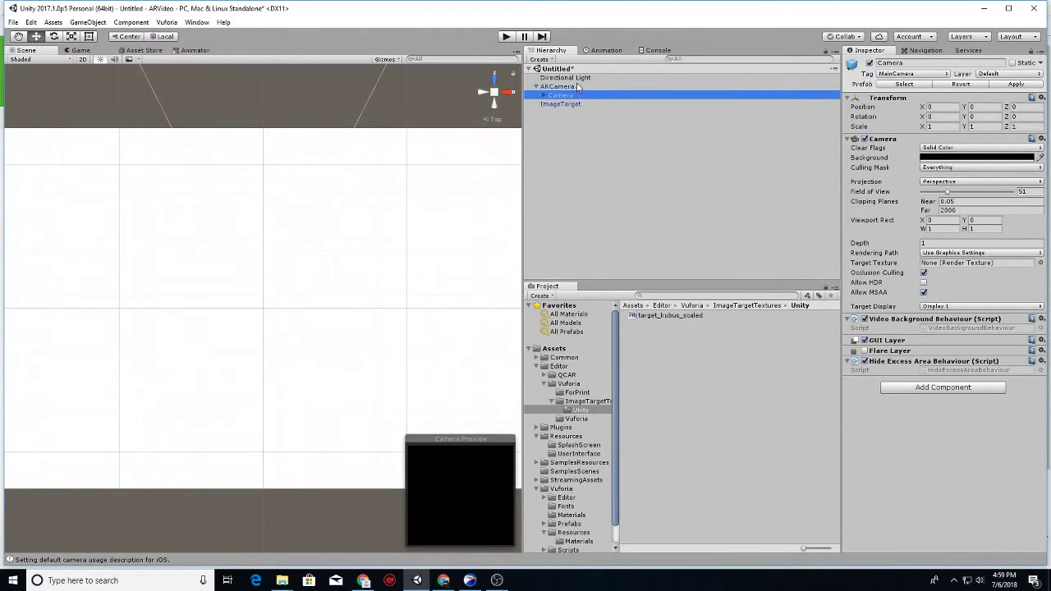
pyautogui.click(578, 104)
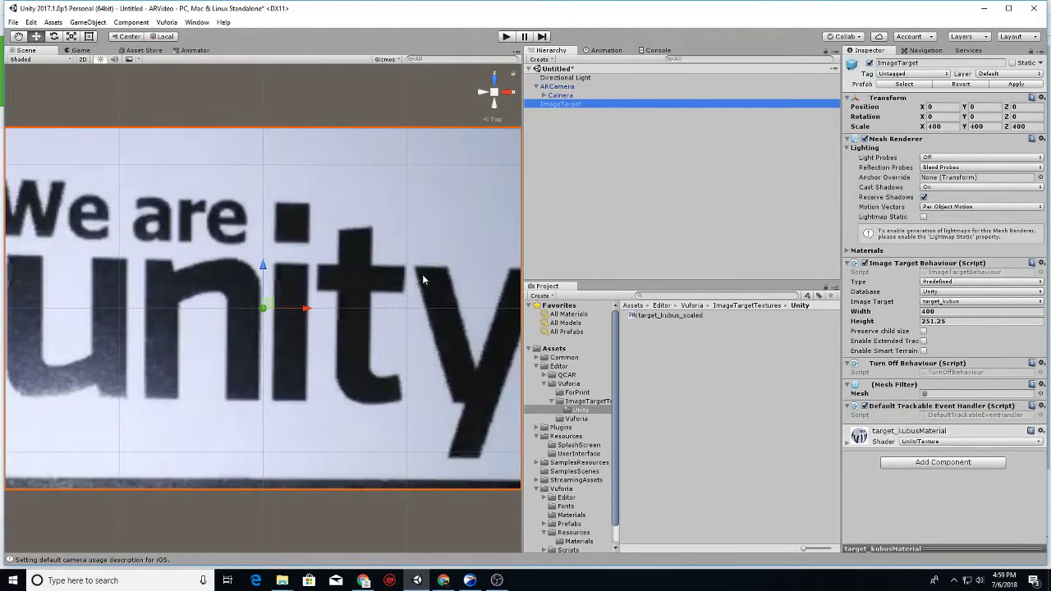
pyautogui.scroll(-1, 410, 281)
pyautogui.scroll(-3, 363, 283)
pyautogui.scroll(-2, 381, 281)
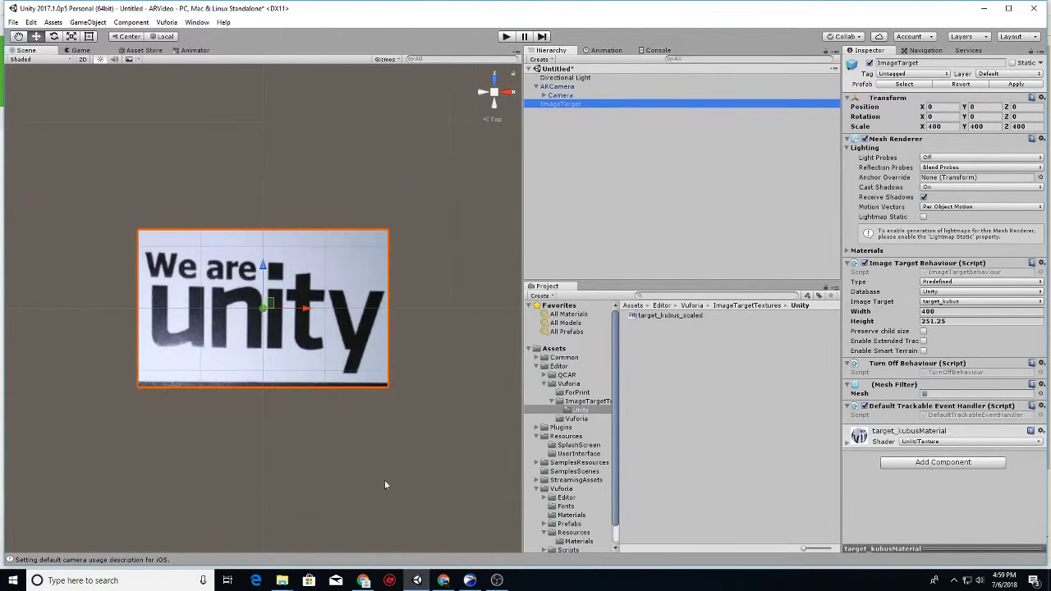
pyautogui.click(364, 580)
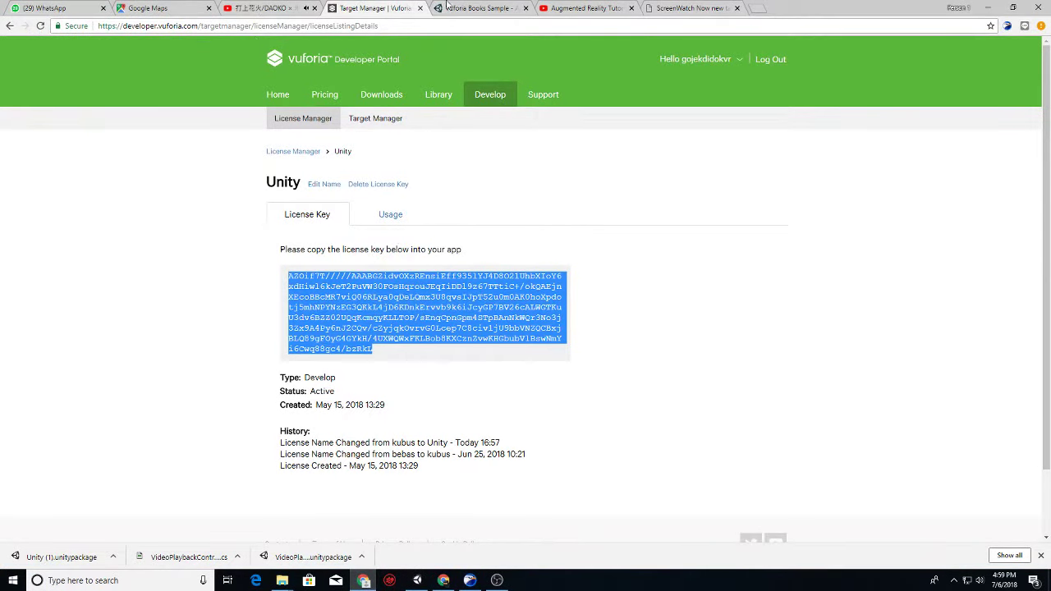
# Play the YouTube tutorial to 3:16 on importing the VideoPlayback package, pause it, then return to Unity
pyautogui.click(575, 8)
pyautogui.click(467, 230)
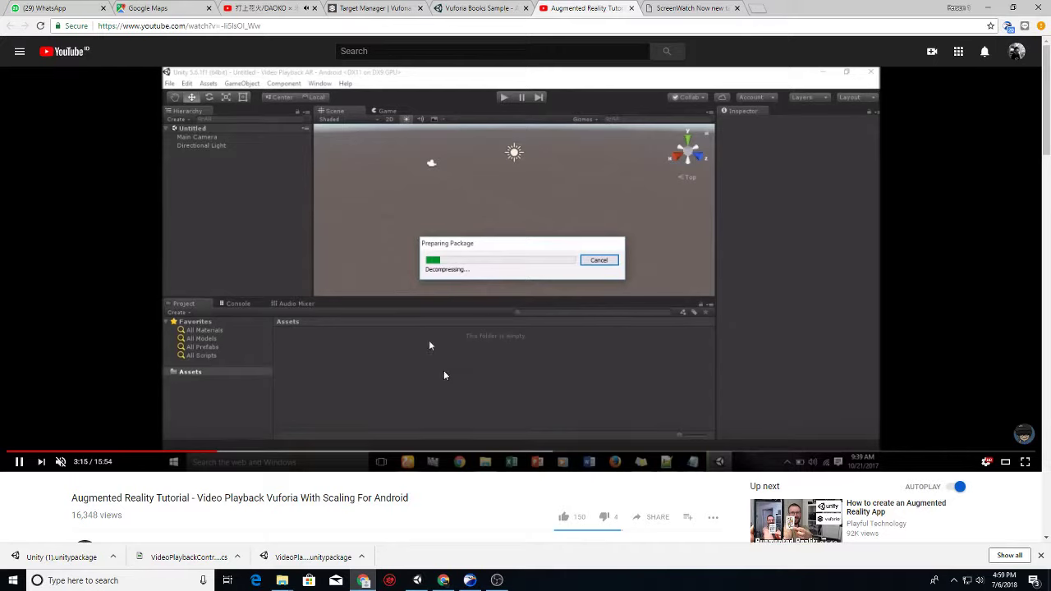
pyautogui.click(440, 330)
pyautogui.click(417, 580)
# Drag the VideoPlayback-6-2-6 package from the Tutorial AR Video folder into the Unity project
pyautogui.moveTo(282, 580)
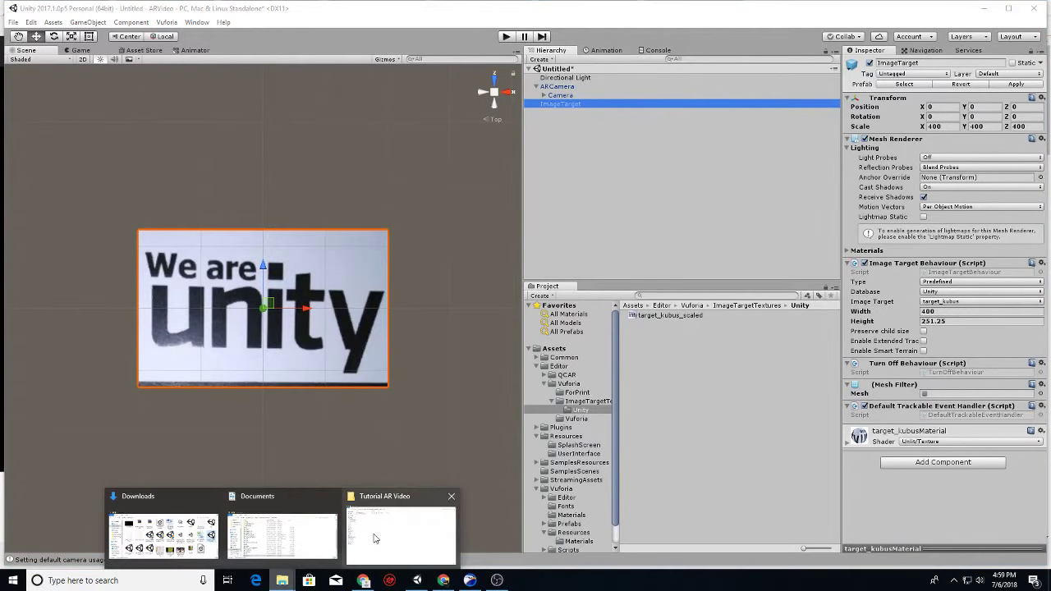
pyautogui.click(402, 534)
pyautogui.moveTo(132, 69); pyautogui.dragTo(423, 530)
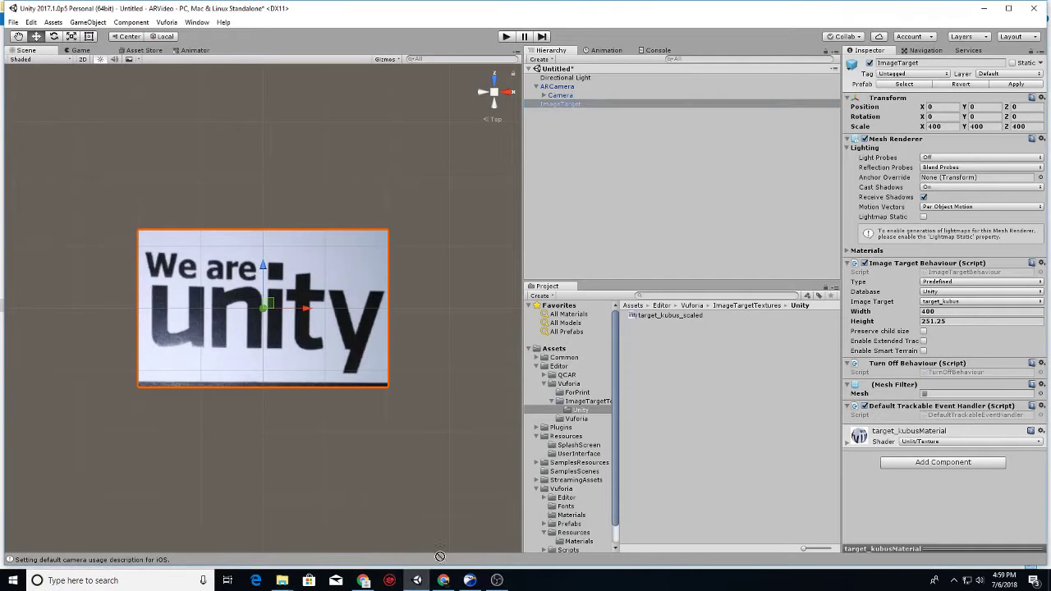
pyautogui.moveTo(424, 529); pyautogui.dragTo(678, 401)
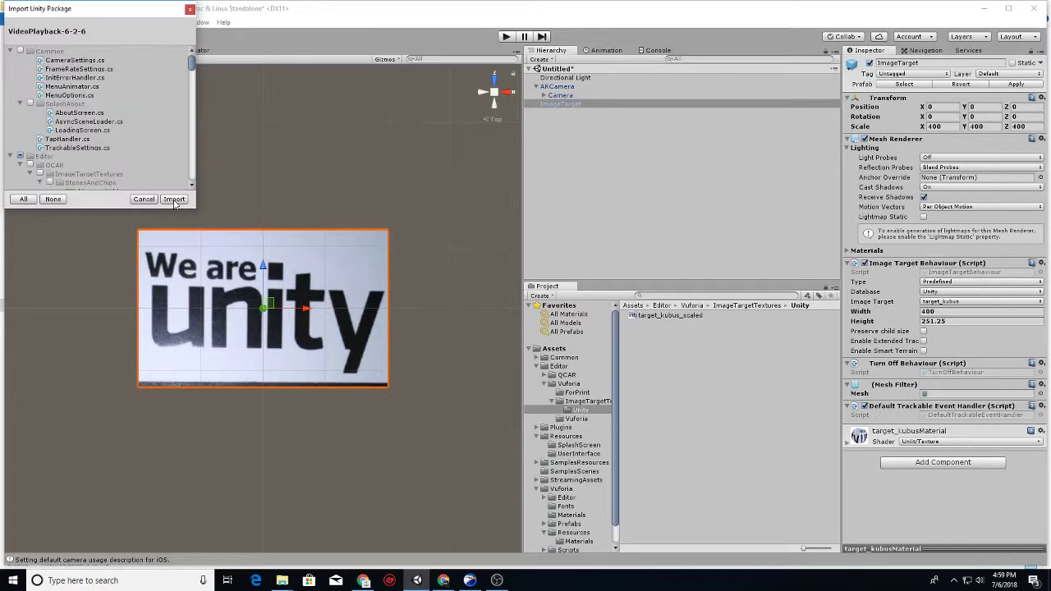
# Import all package files, retrying the failed plugin copy three times before cancelling it
pyautogui.click(174, 200)
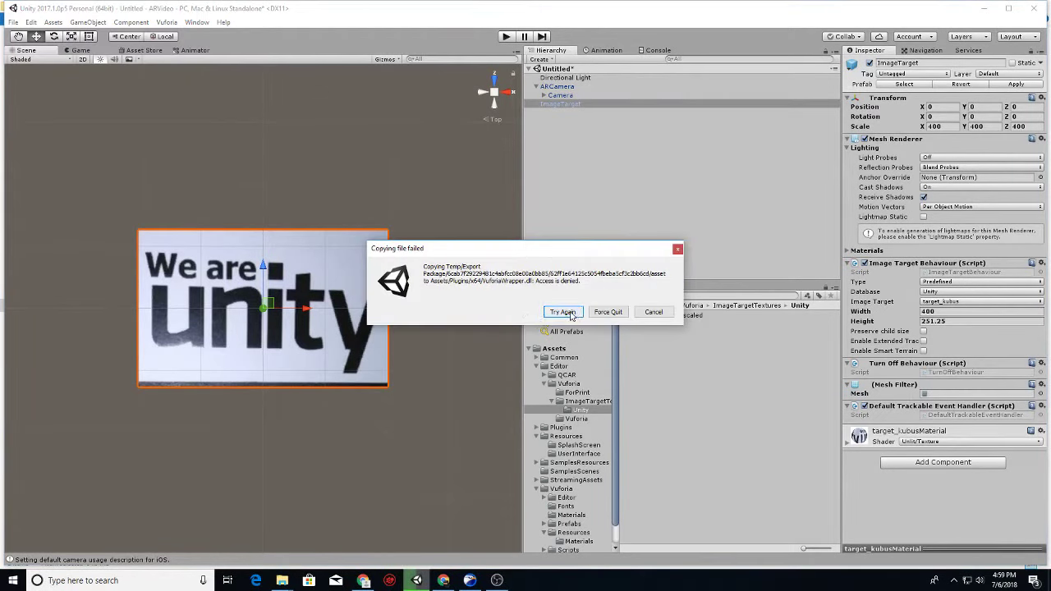
pyautogui.click(563, 311)
pyautogui.click(570, 312)
pyautogui.click(570, 313)
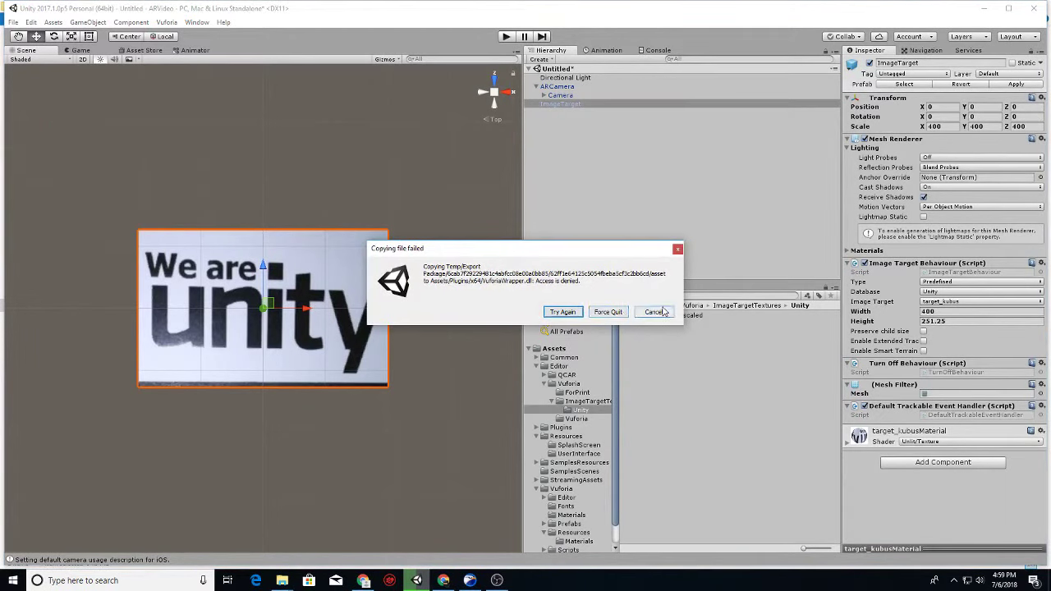
pyautogui.click(654, 312)
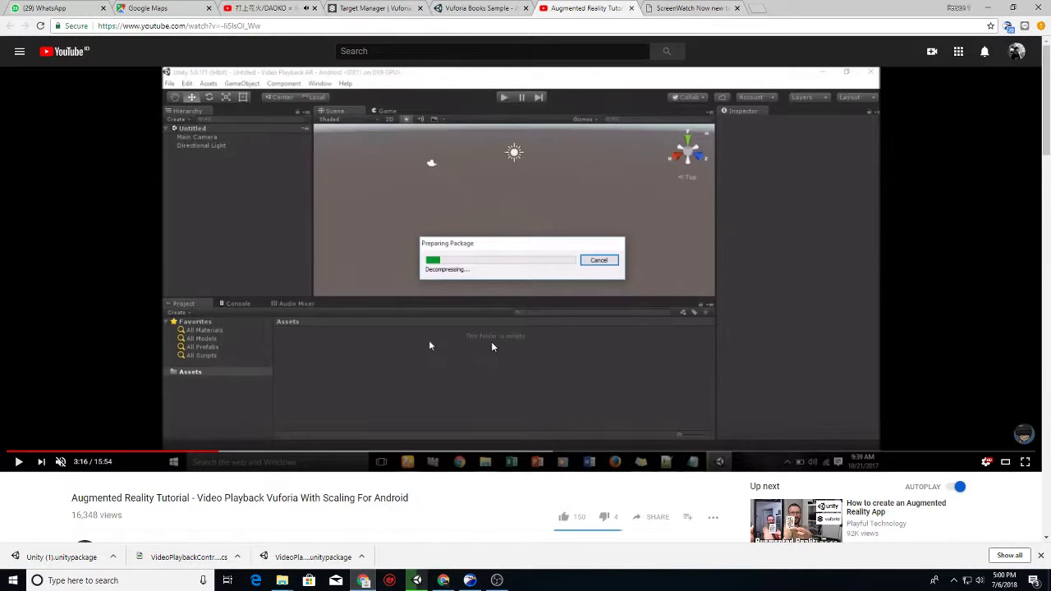
# Resume the YouTube tutorial past its package import, then switch back to the compiling Unity editor
pyautogui.click(492, 346)
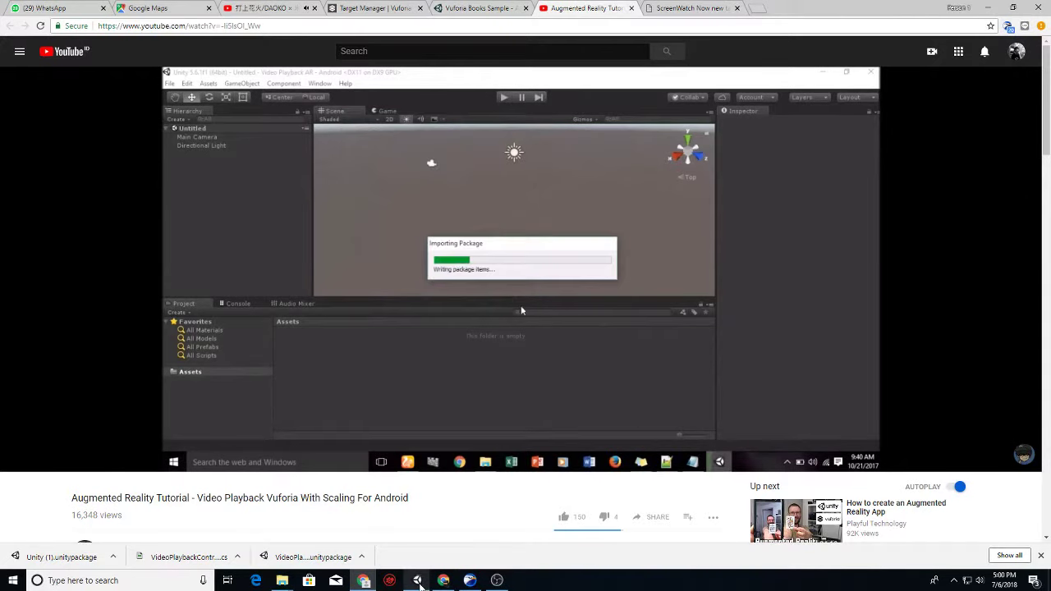
pyautogui.moveTo(418, 581)
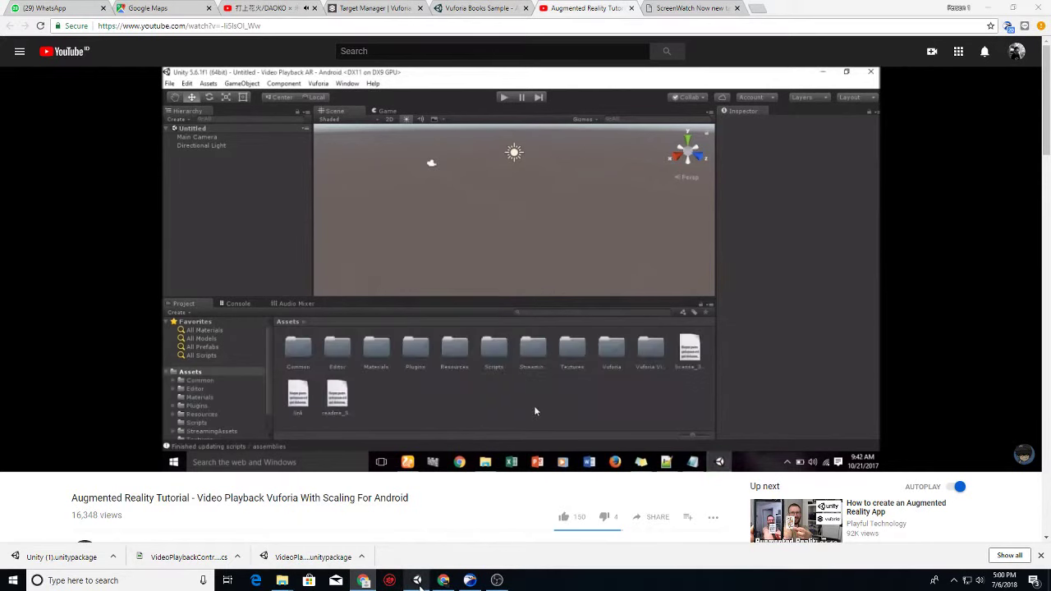
pyautogui.click(417, 581)
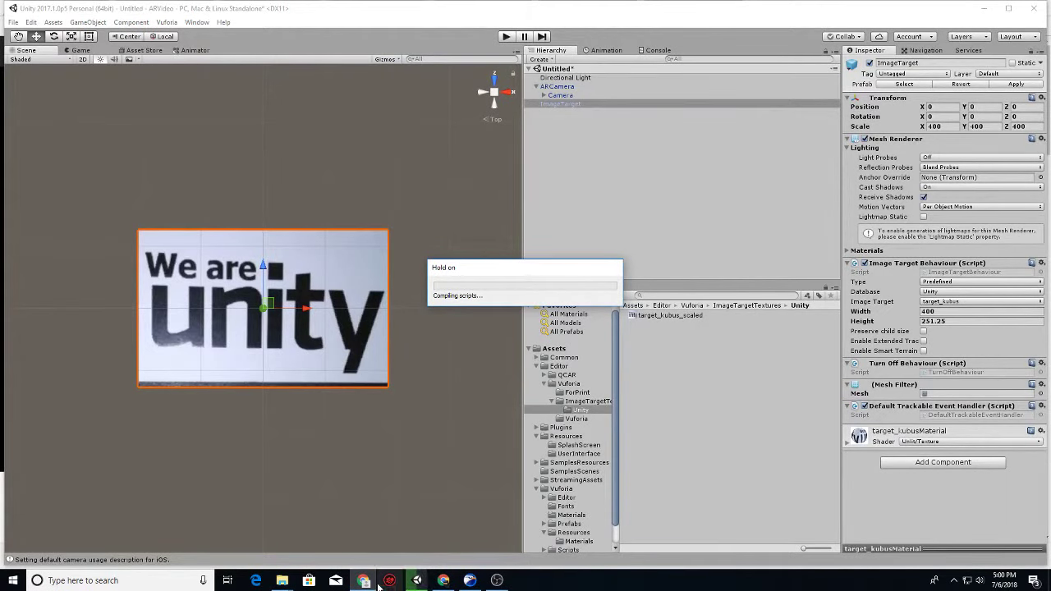
# After script compiling finishes, switch to the YouTube tutorial at 3:51 on dragging in ARCamera and ImageTarget
pyautogui.moveTo(371, 580)
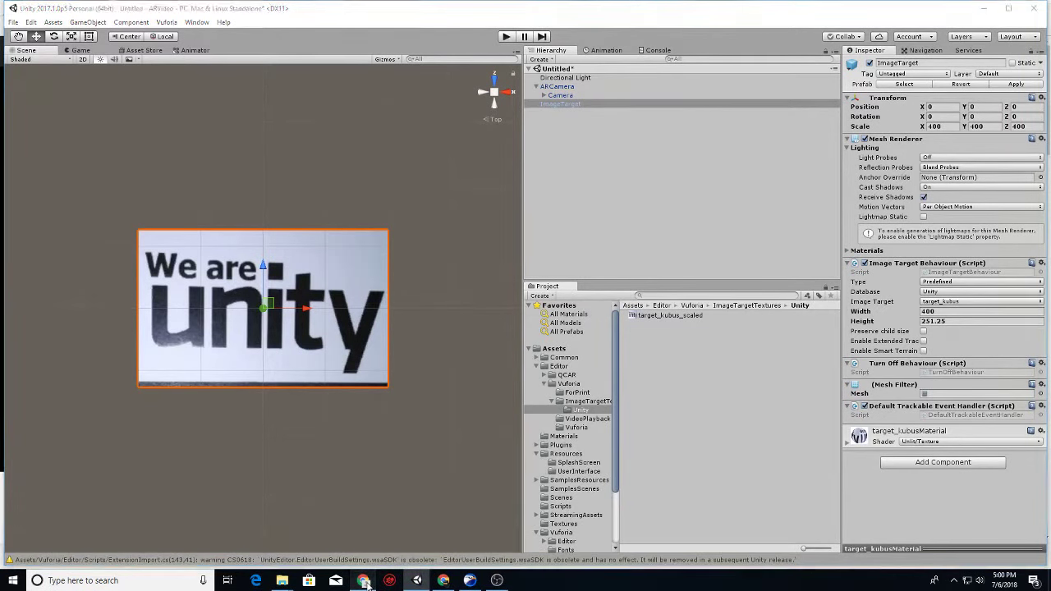
pyautogui.click(364, 580)
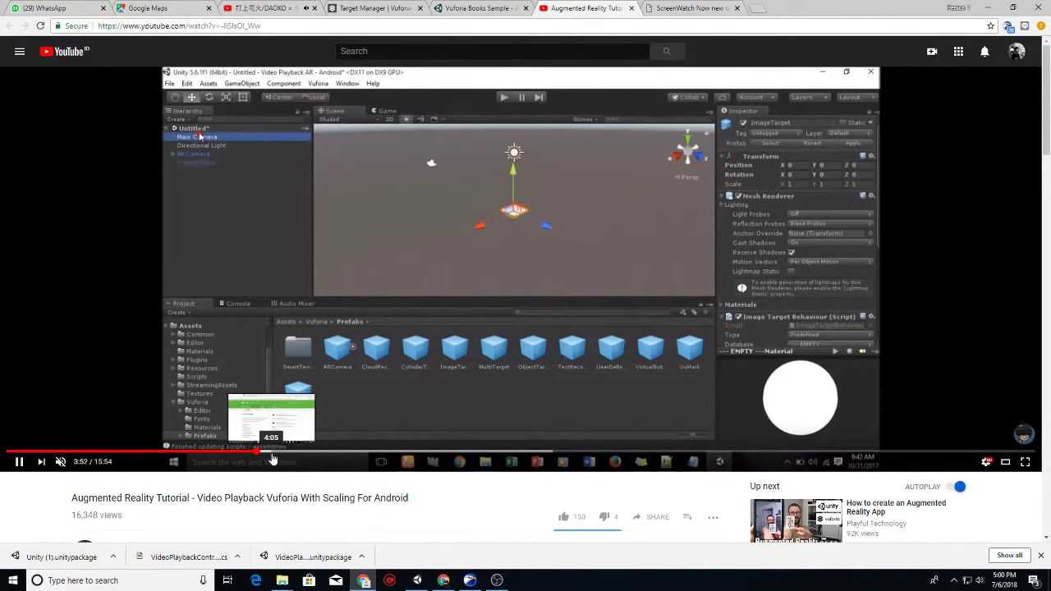
# Scrub the tutorial forward through the Vuforia setup sections to where the video file is added
pyautogui.click(272, 452)
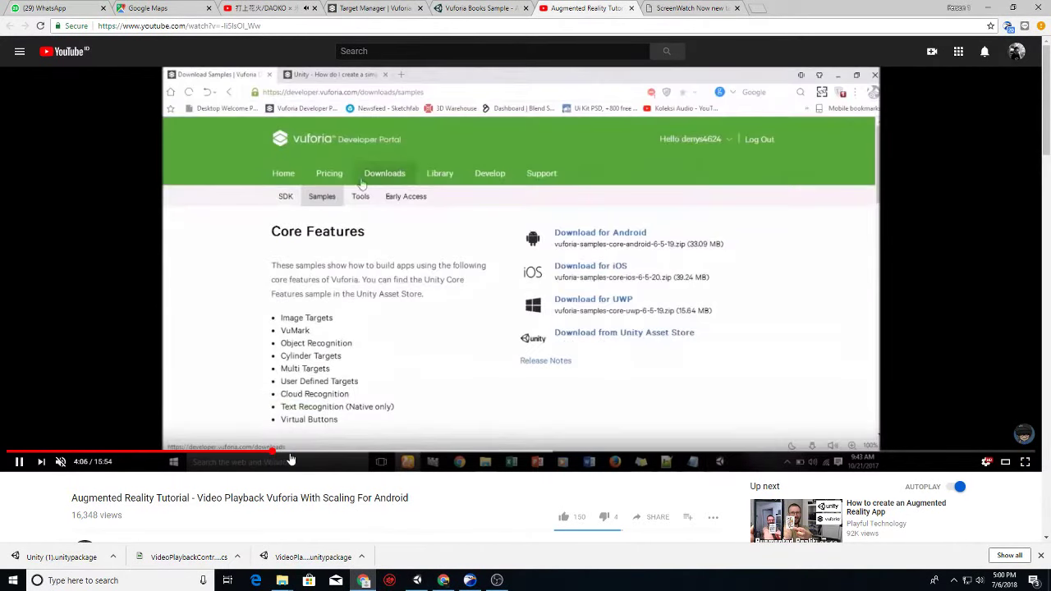
pyautogui.moveTo(290, 453); pyautogui.dragTo(325, 453)
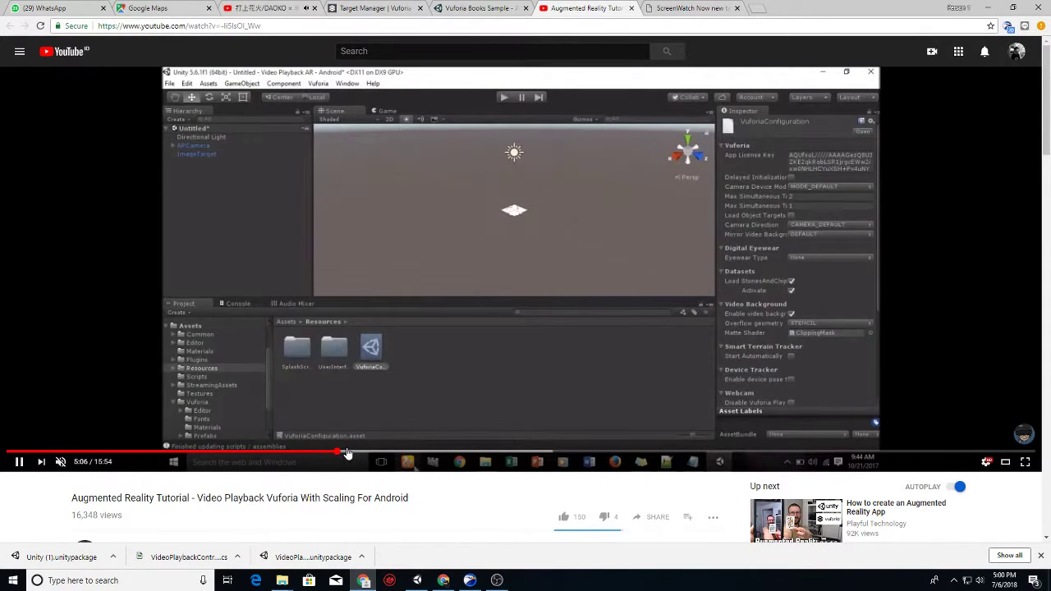
pyautogui.moveTo(325, 454); pyautogui.dragTo(346, 452)
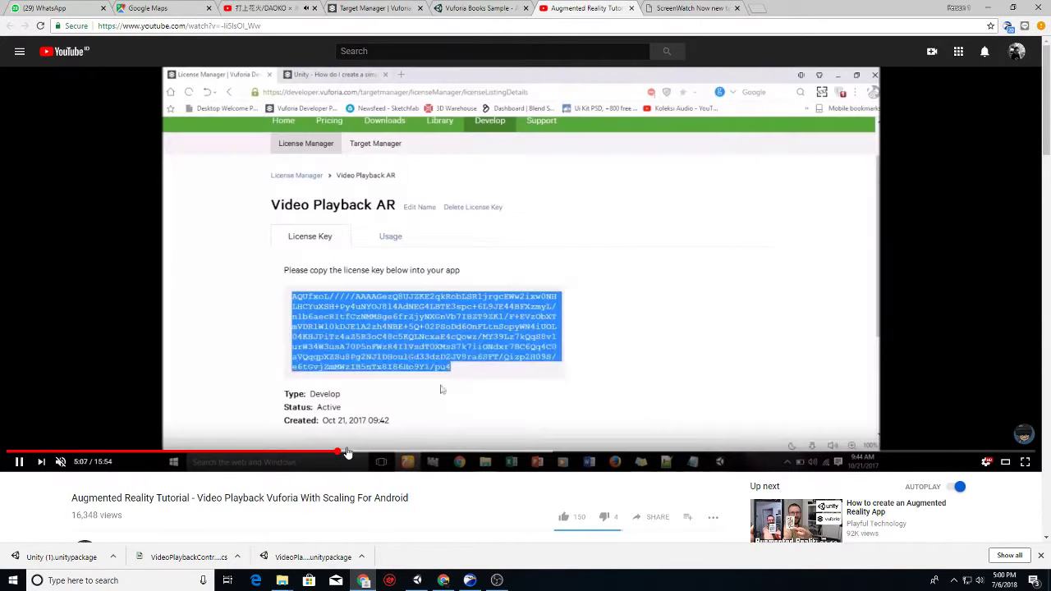
pyautogui.moveTo(351, 454); pyautogui.dragTo(472, 454)
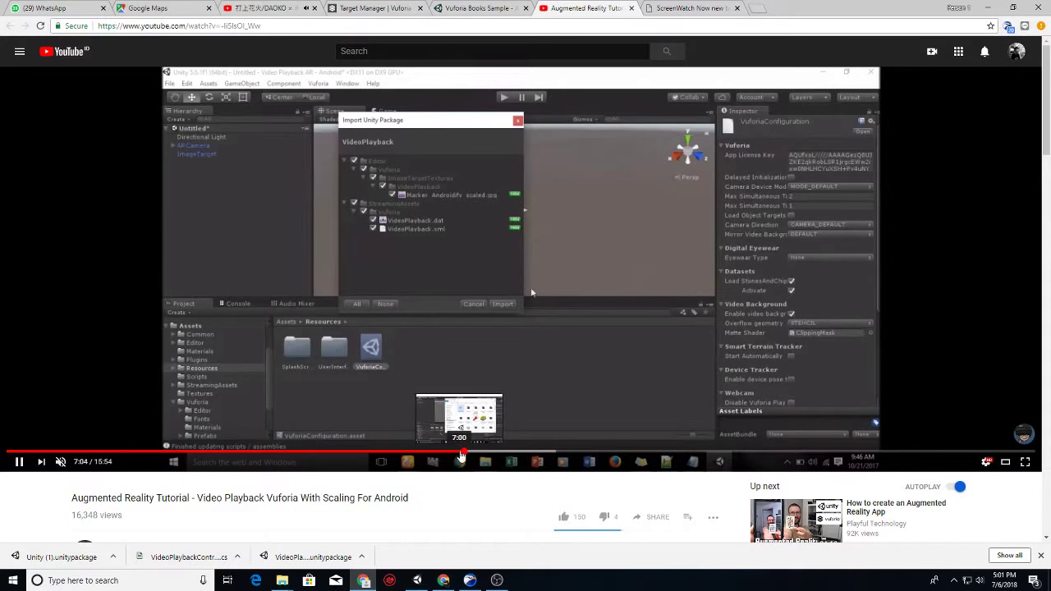
pyautogui.click(470, 454)
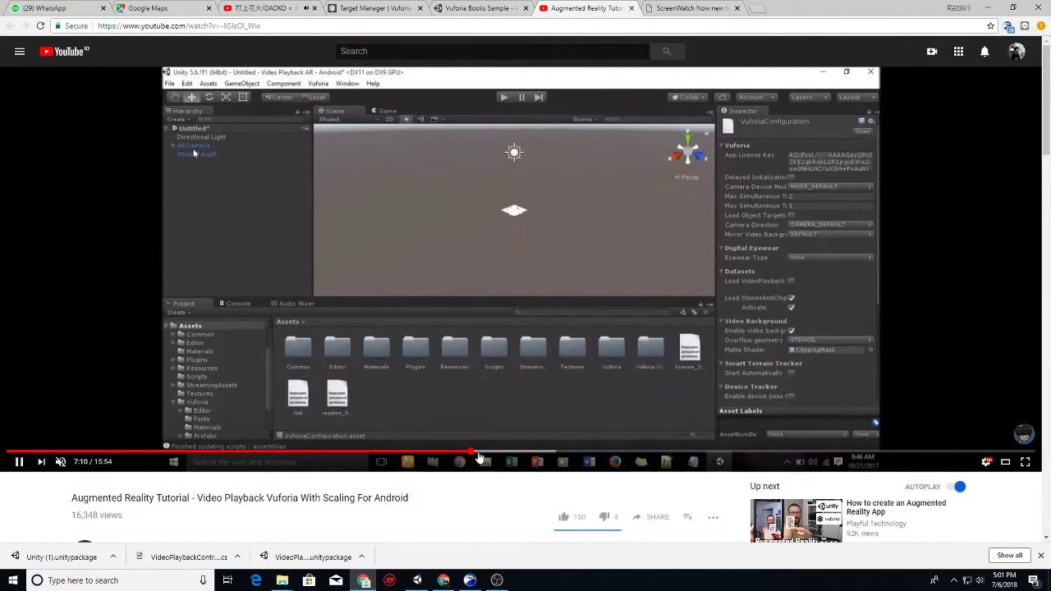
pyautogui.click(493, 454)
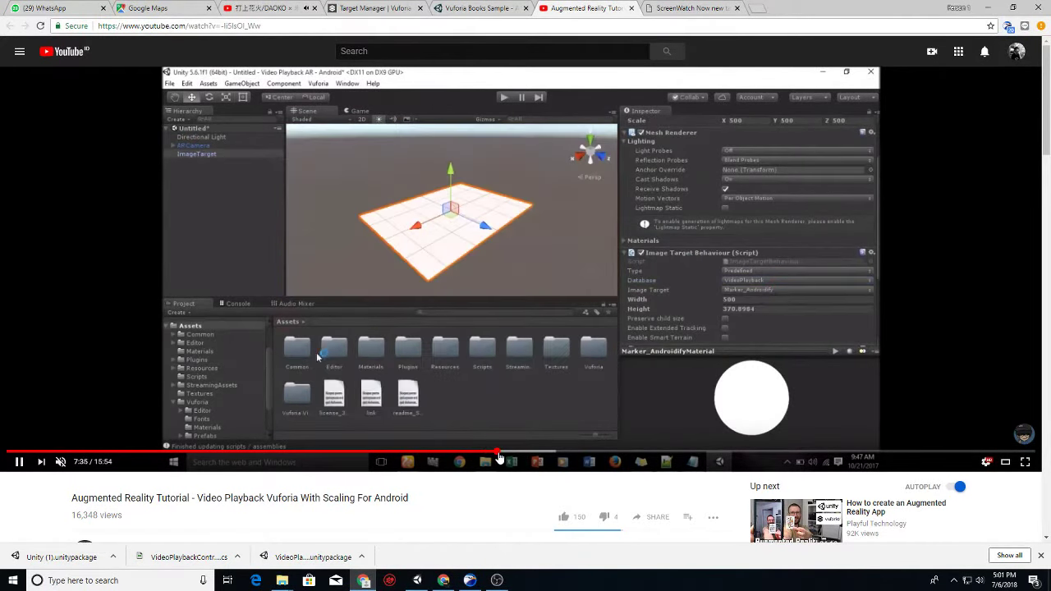
pyautogui.click(507, 454)
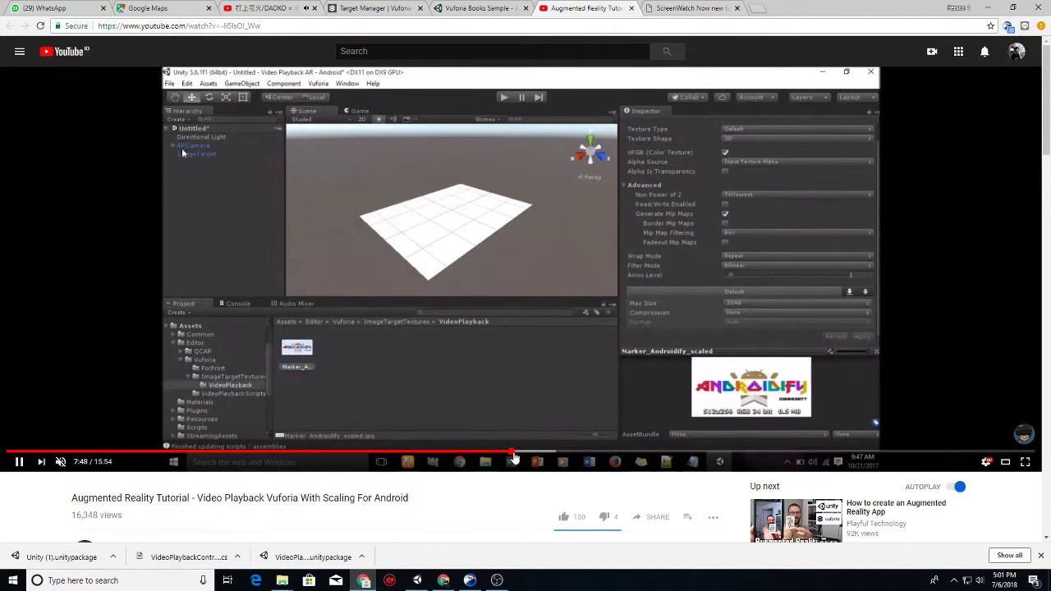
pyautogui.click(531, 454)
pyautogui.moveTo(539, 454); pyautogui.dragTo(557, 454)
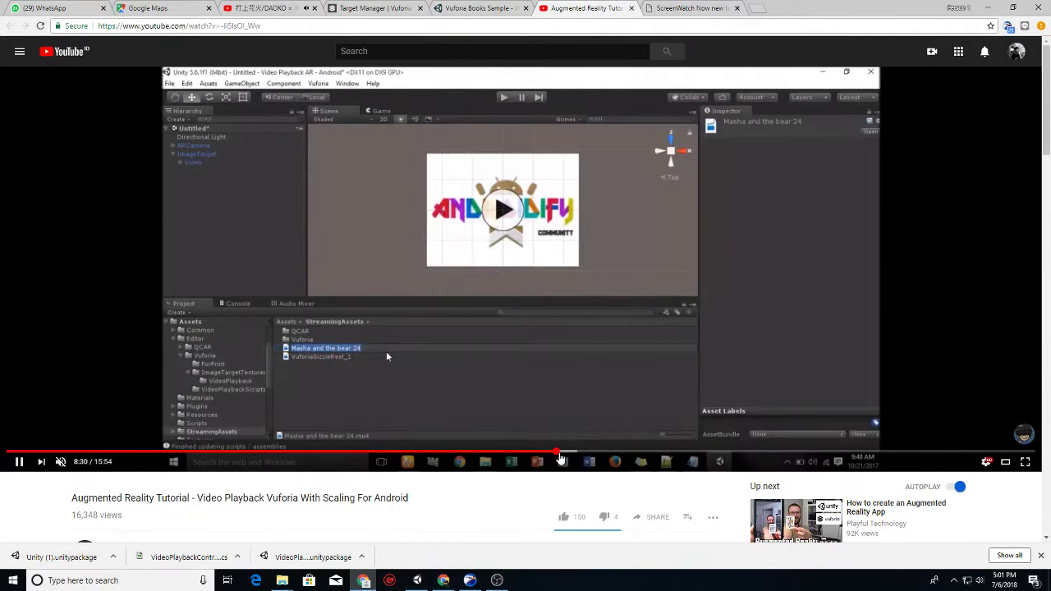
# Rewind to the Video prefab placement on ImageTarget, pause at 8:09, and return to Unity
pyautogui.click(552, 454)
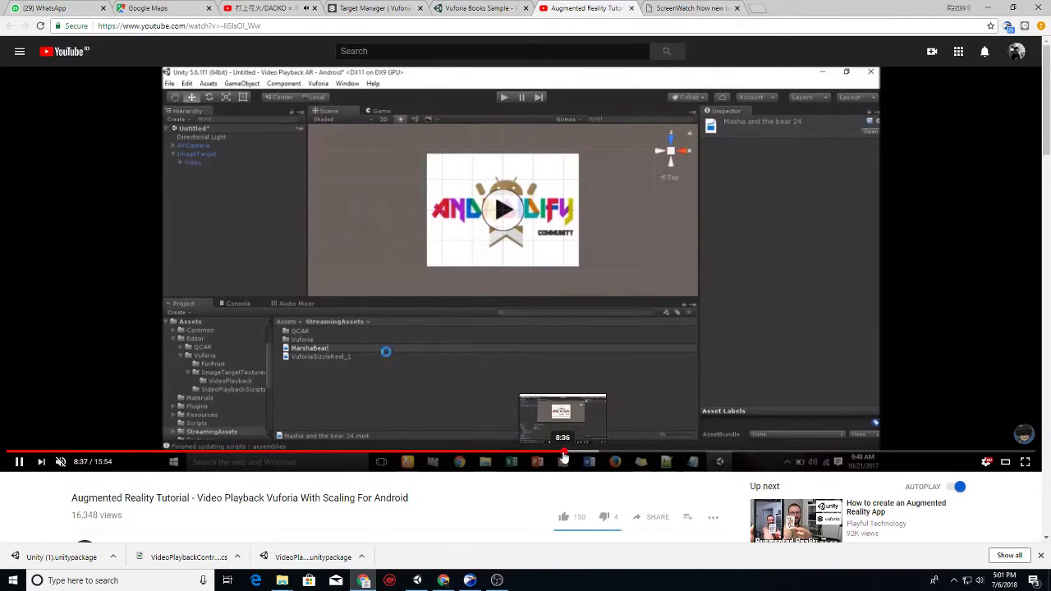
pyautogui.click(556, 451)
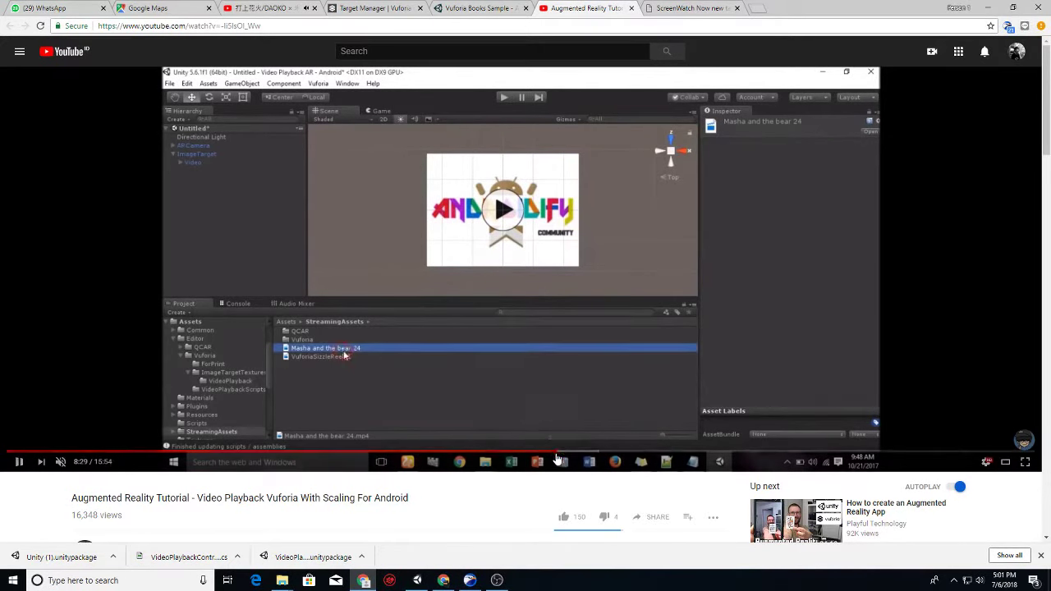
pyautogui.click(539, 451)
pyautogui.click(529, 451)
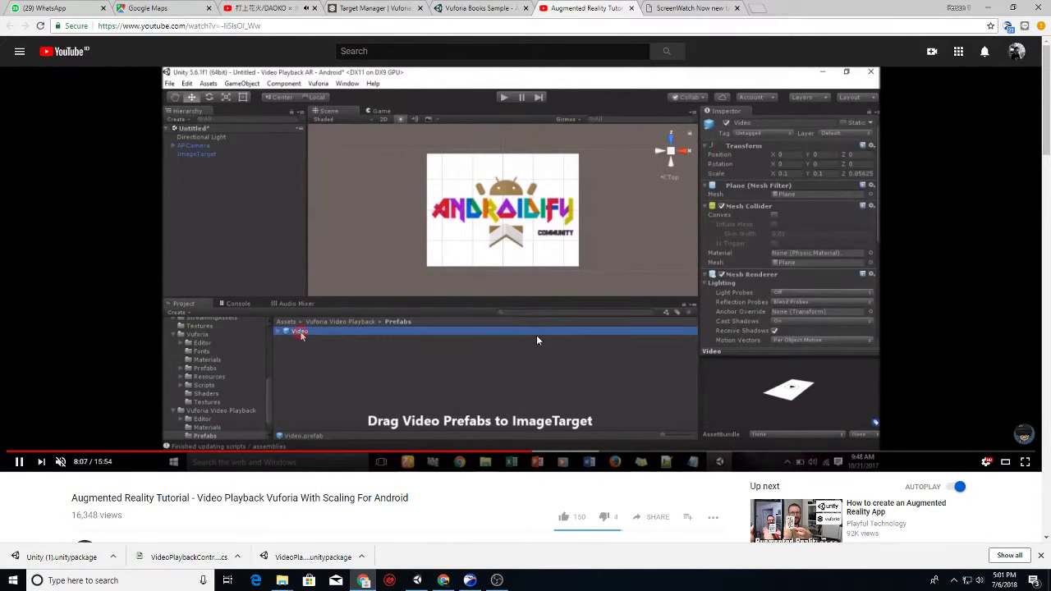
pyautogui.click(536, 335)
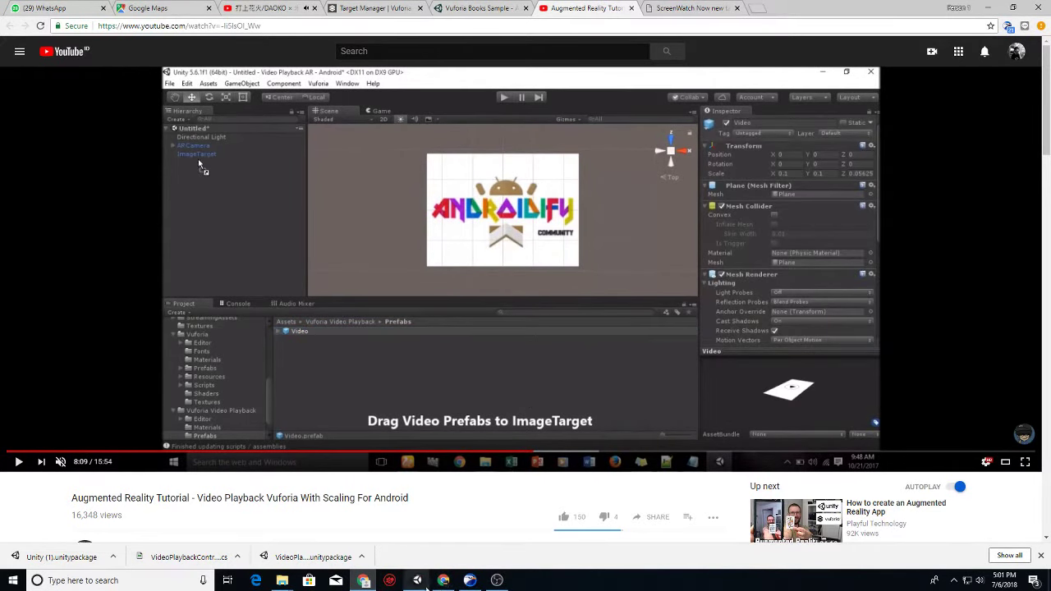
pyautogui.moveTo(423, 584)
pyautogui.click(385, 537)
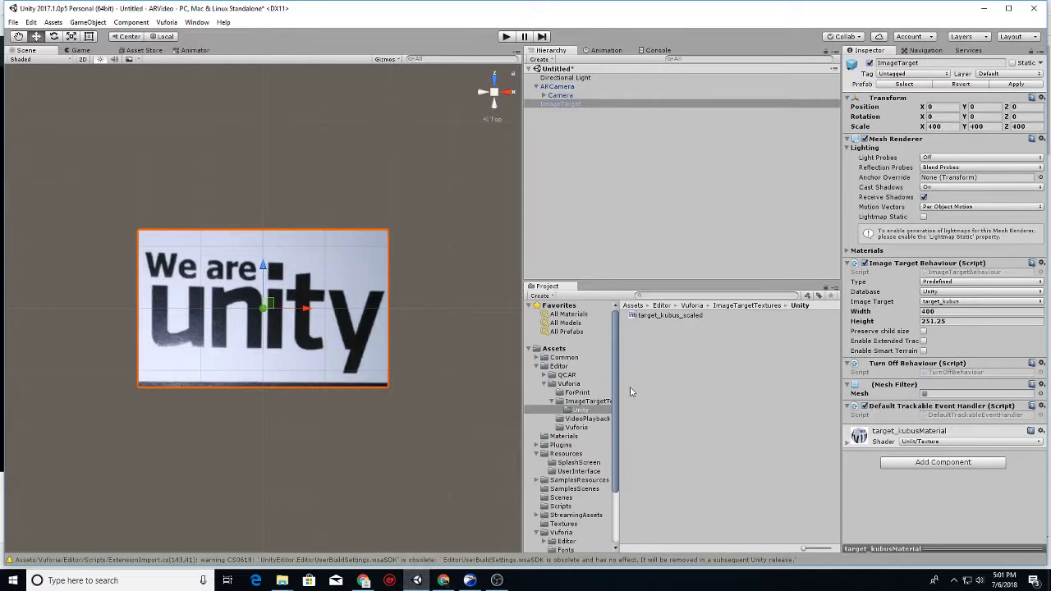
# Browse the Vuforia editor folders and select the VideoPlaybackEditor script
pyautogui.click(598, 419)
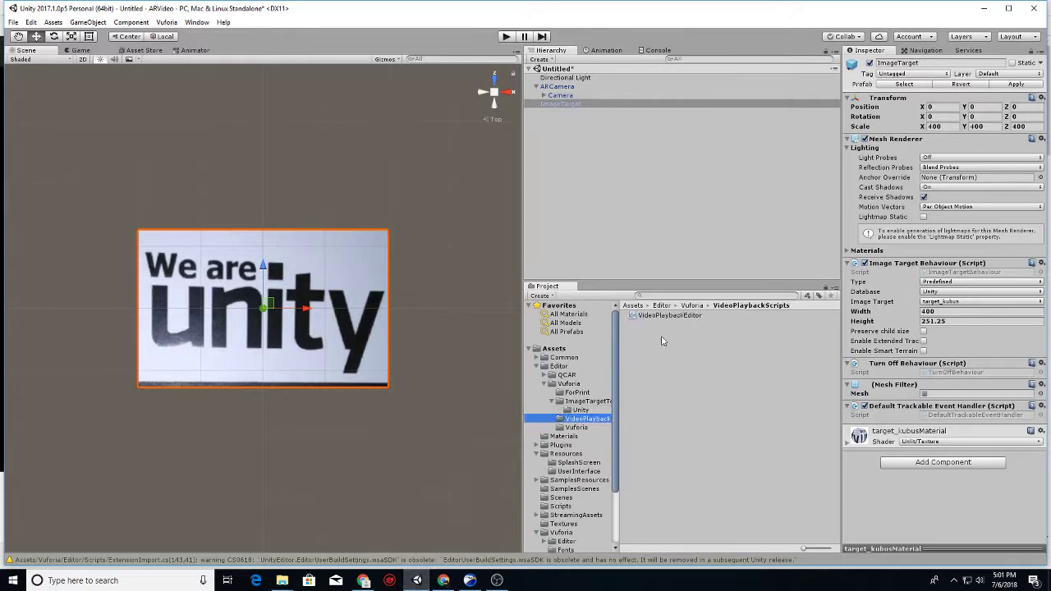
pyautogui.click(583, 429)
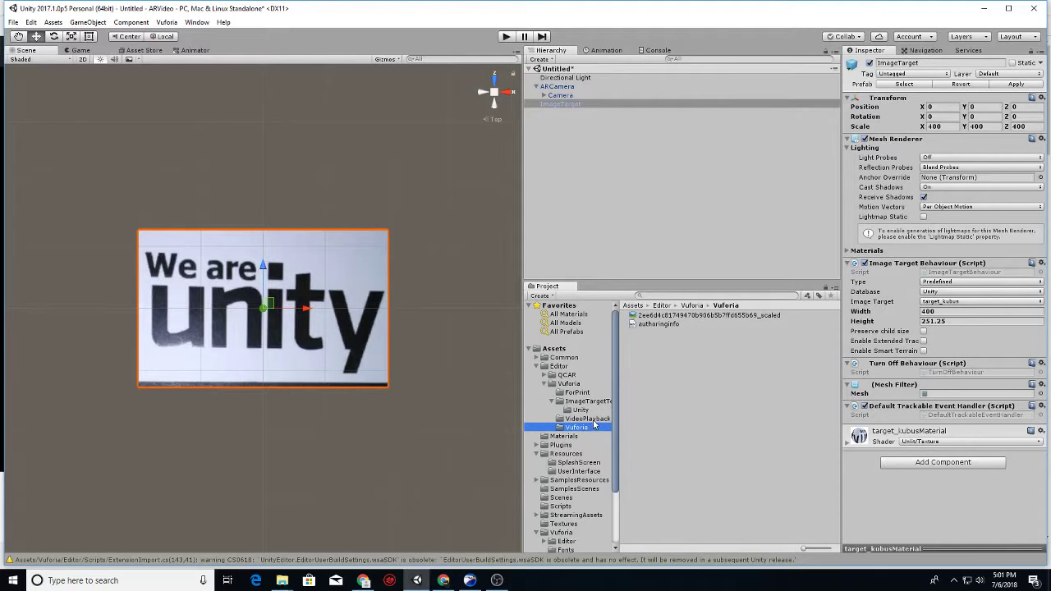
pyautogui.click(594, 421)
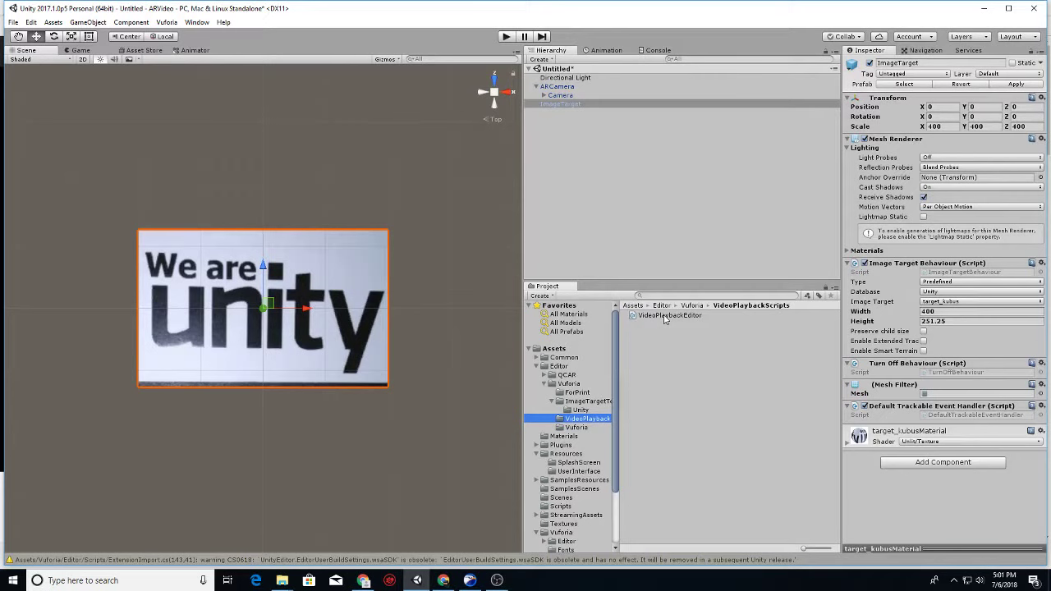
pyautogui.click(664, 317)
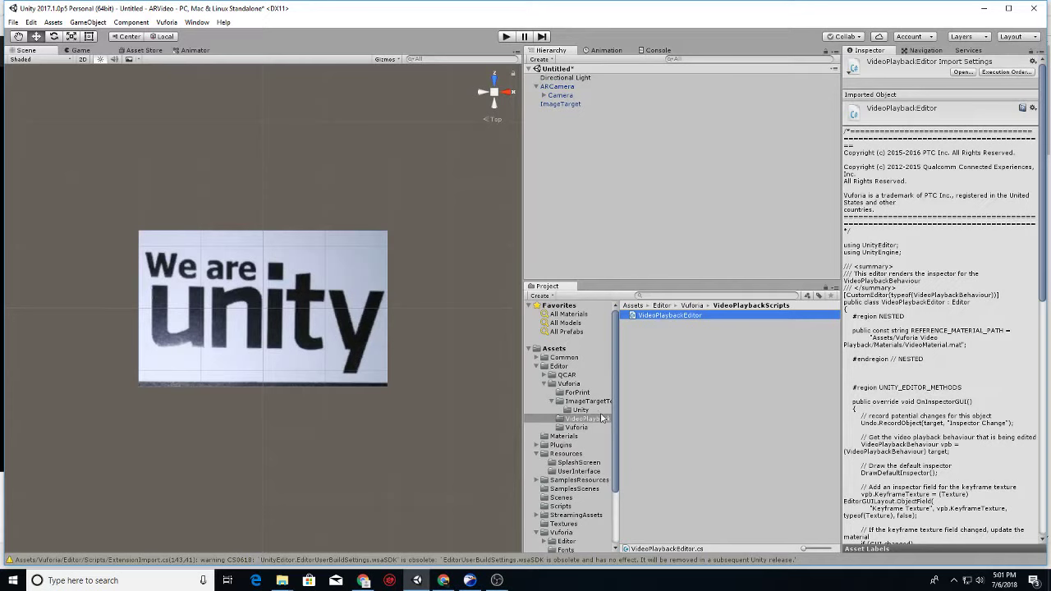
# Look through the Vuforia texture folders, return to VideoPlaybackScripts, and open the Hierarchy context menu
pyautogui.click(579, 385)
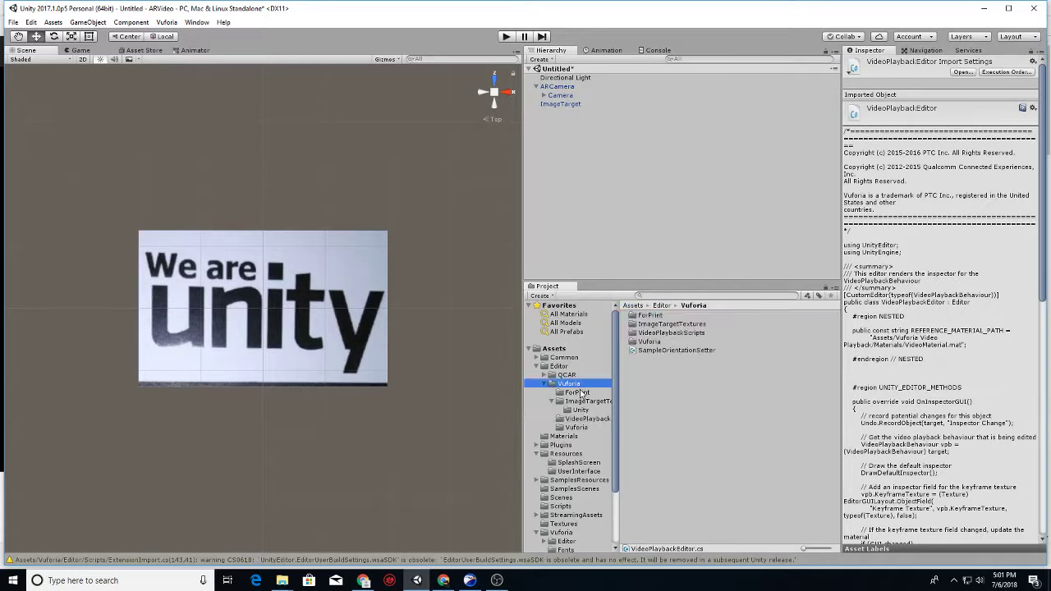
pyautogui.click(578, 393)
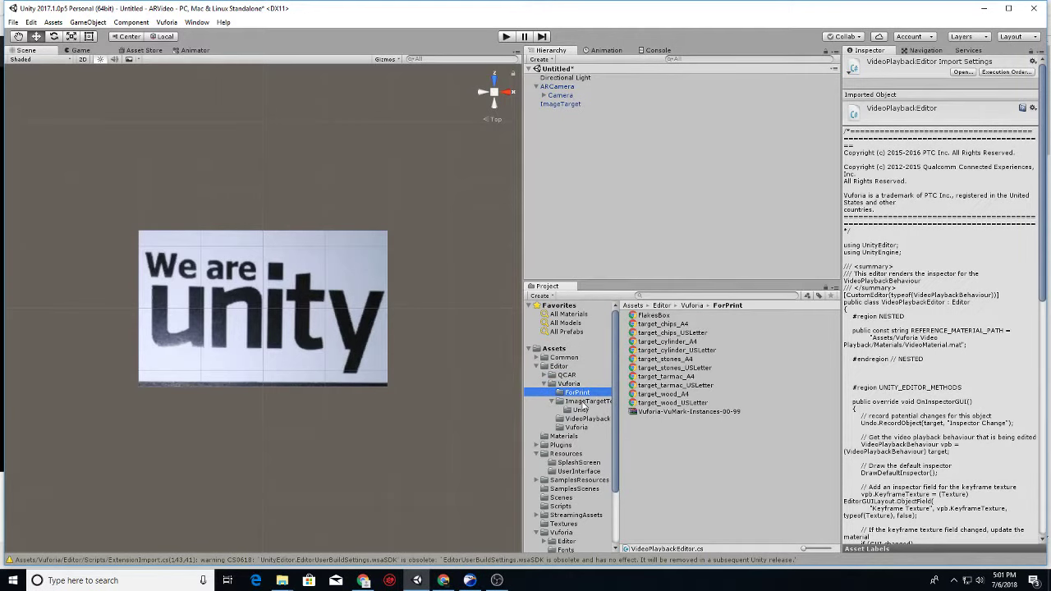
pyautogui.click(583, 402)
pyautogui.click(582, 410)
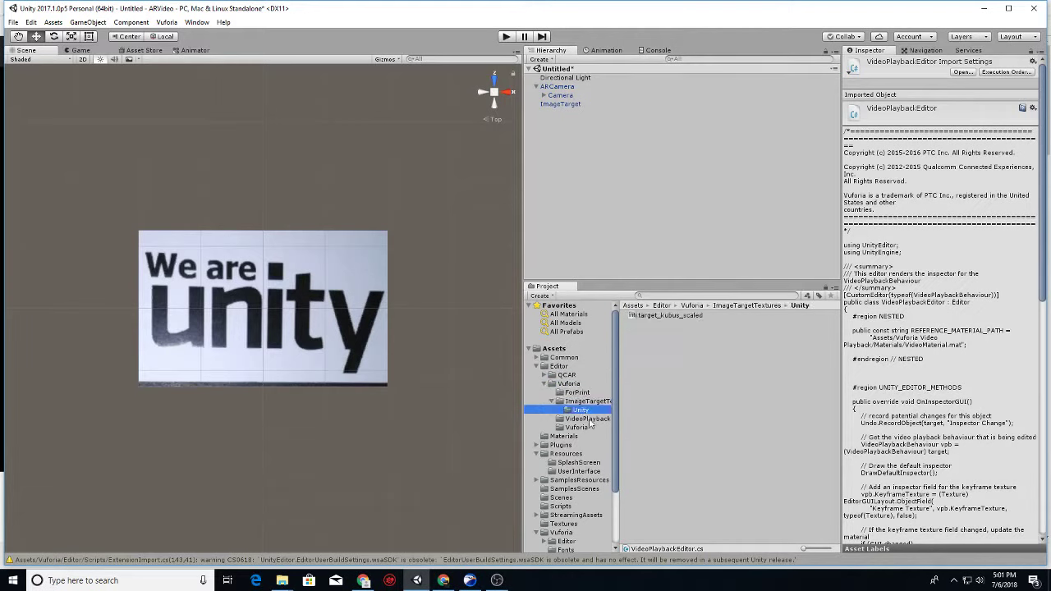
pyautogui.click(587, 419)
pyautogui.click(578, 427)
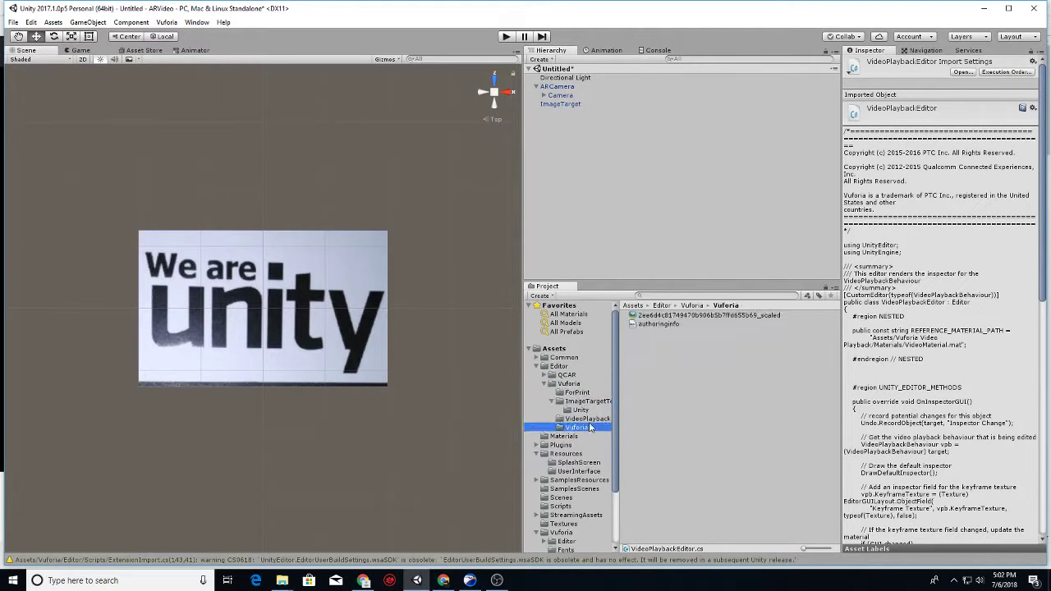
pyautogui.click(593, 419)
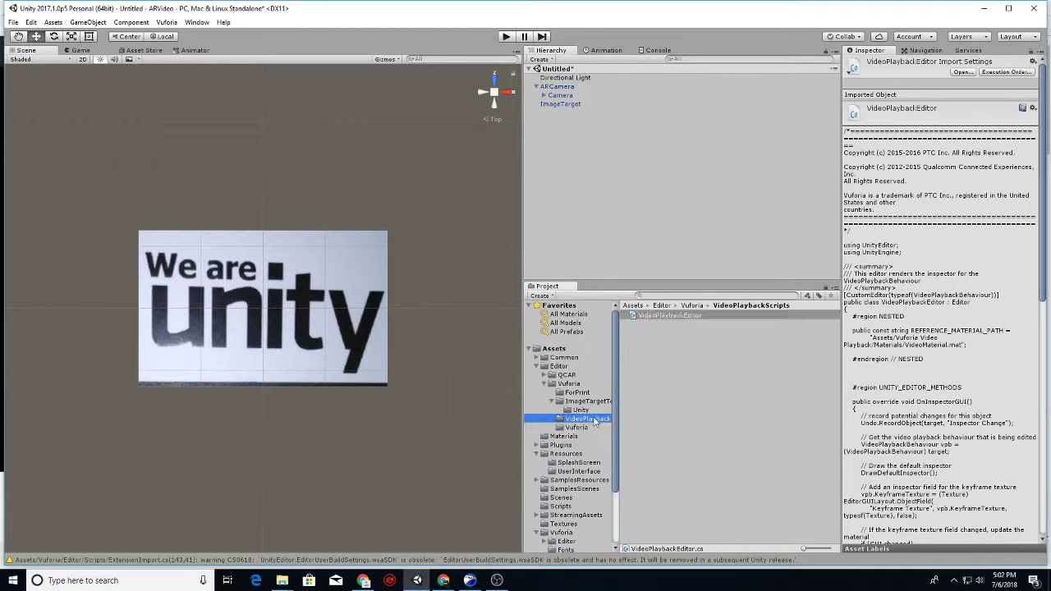
pyautogui.rightClick(572, 202)
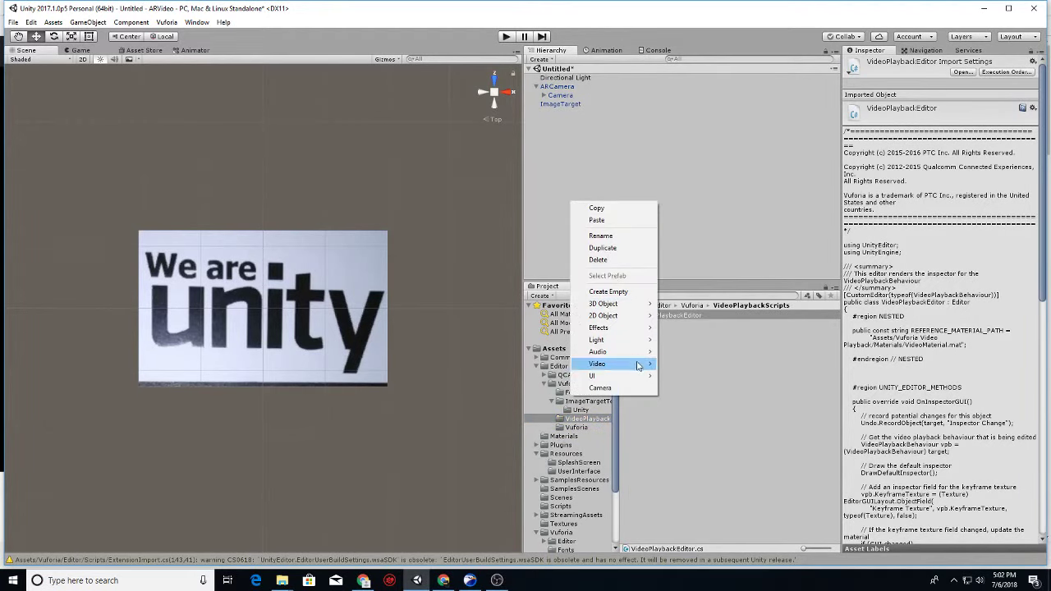
# Create a Video Player via Video > Video Player and parent it under ImageTarget
pyautogui.moveTo(637, 363)
pyautogui.click(689, 364)
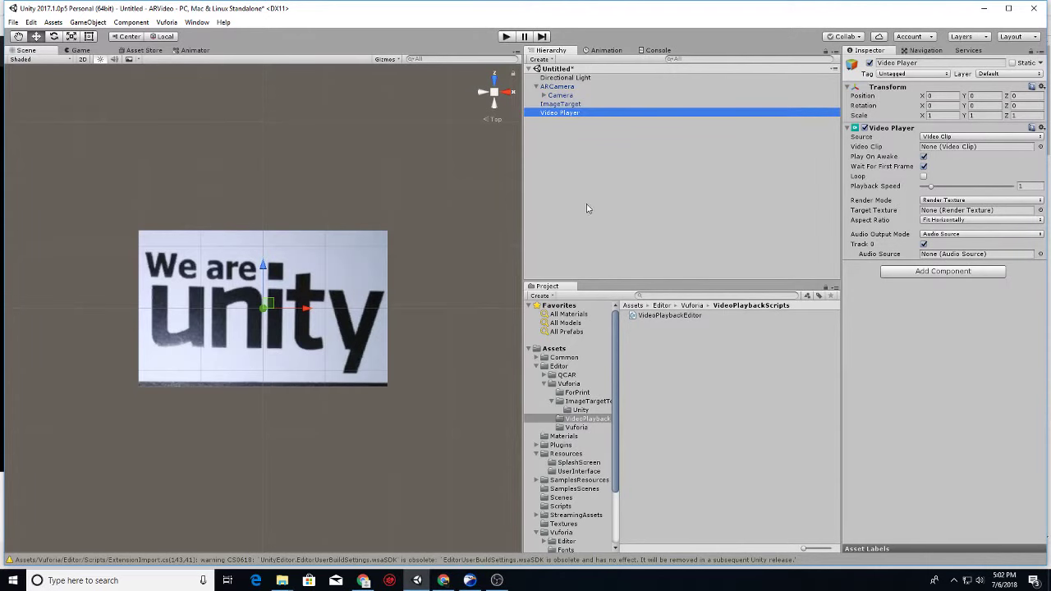
pyautogui.moveTo(564, 116); pyautogui.dragTo(562, 104)
pyautogui.click(665, 316)
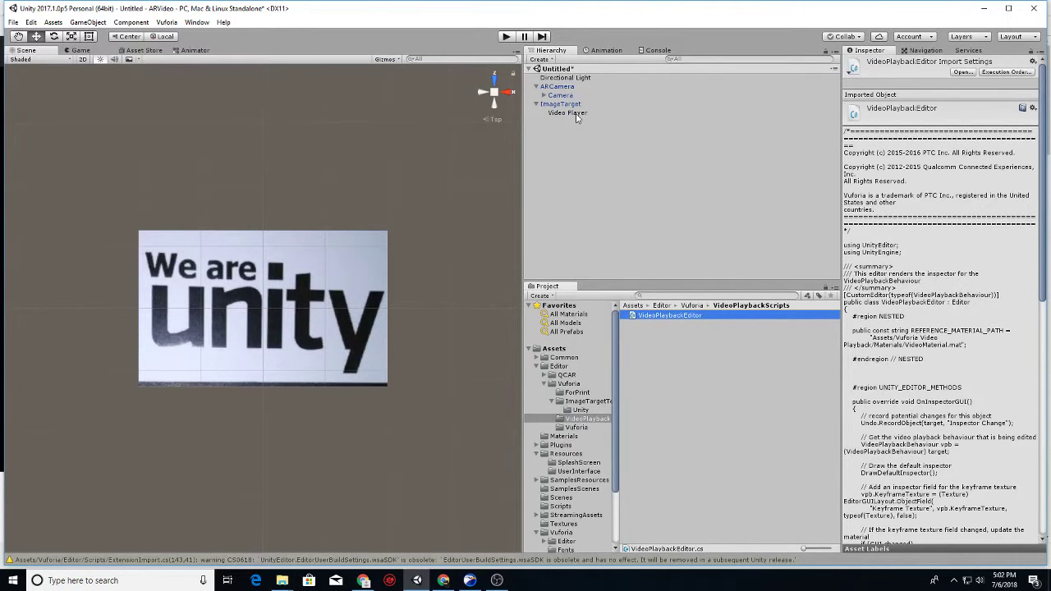
pyautogui.click(577, 115)
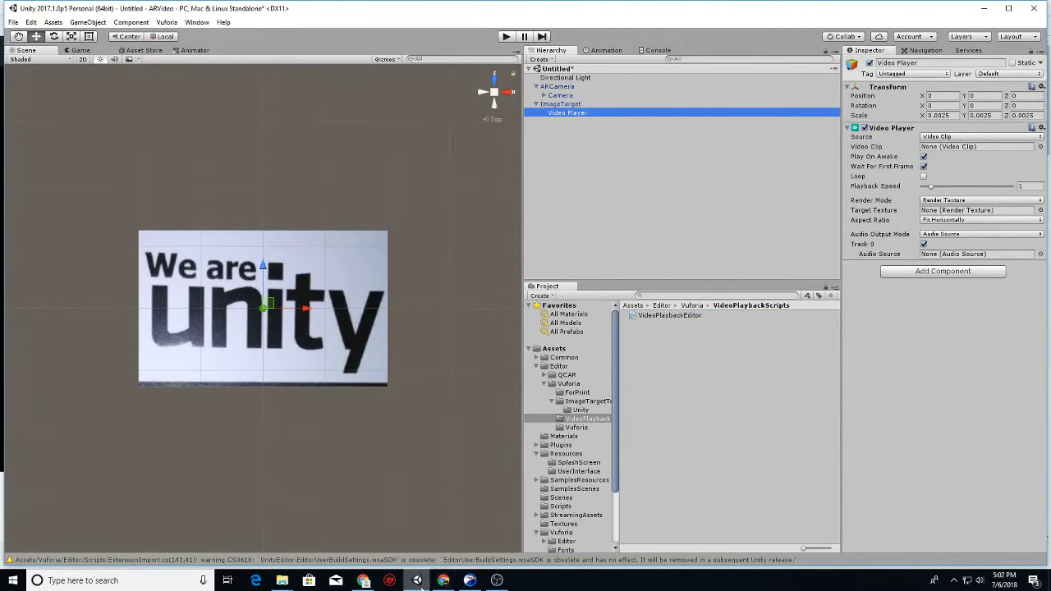
# Rewind the YouTube tutorial to about 8:11, where the Video prefab sits under ImageTarget
pyautogui.click(363, 580)
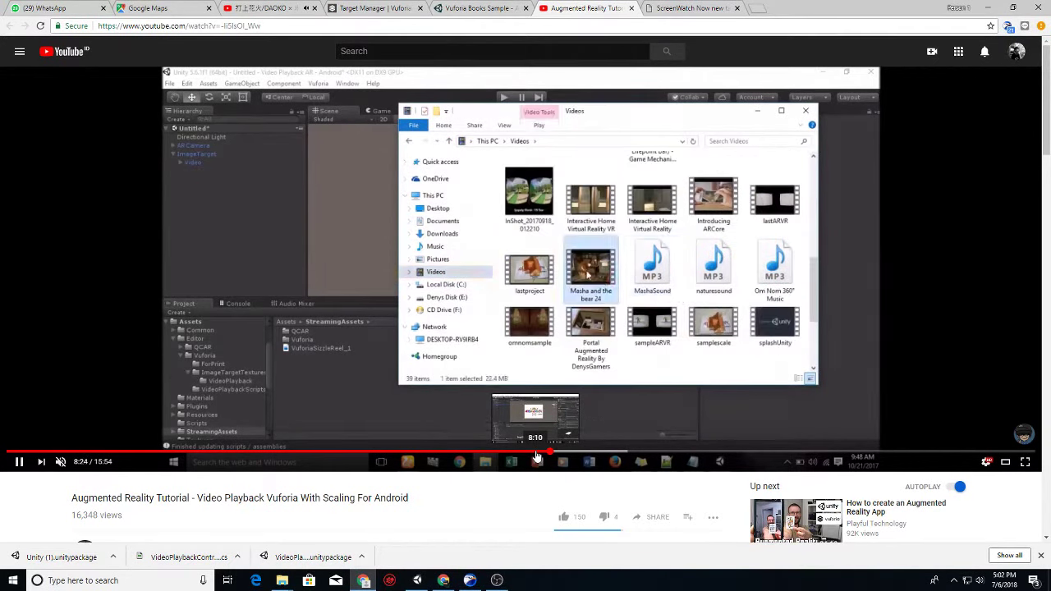
pyautogui.click(543, 456)
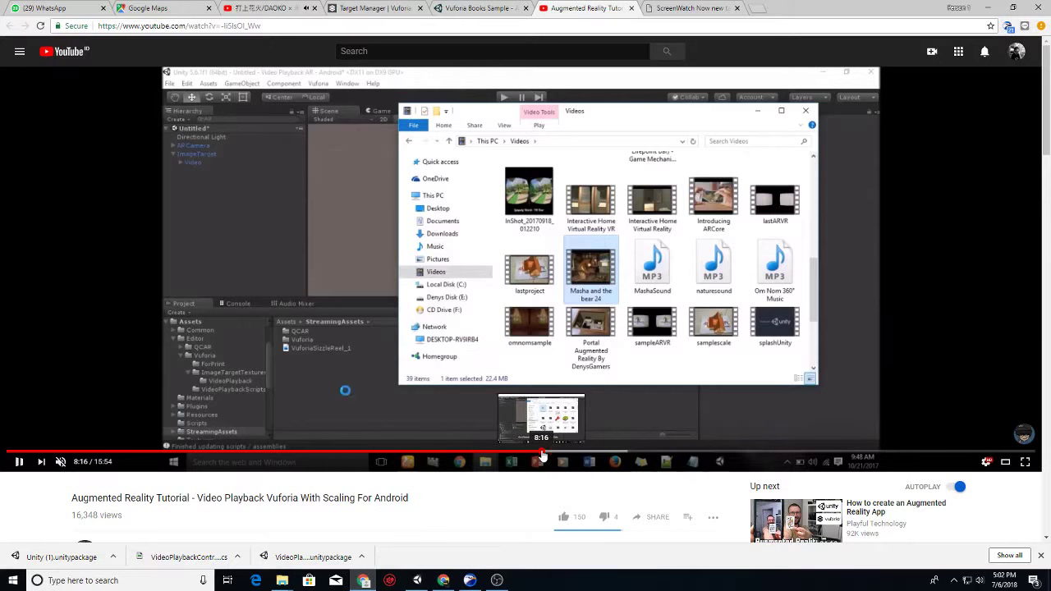
pyautogui.click(534, 456)
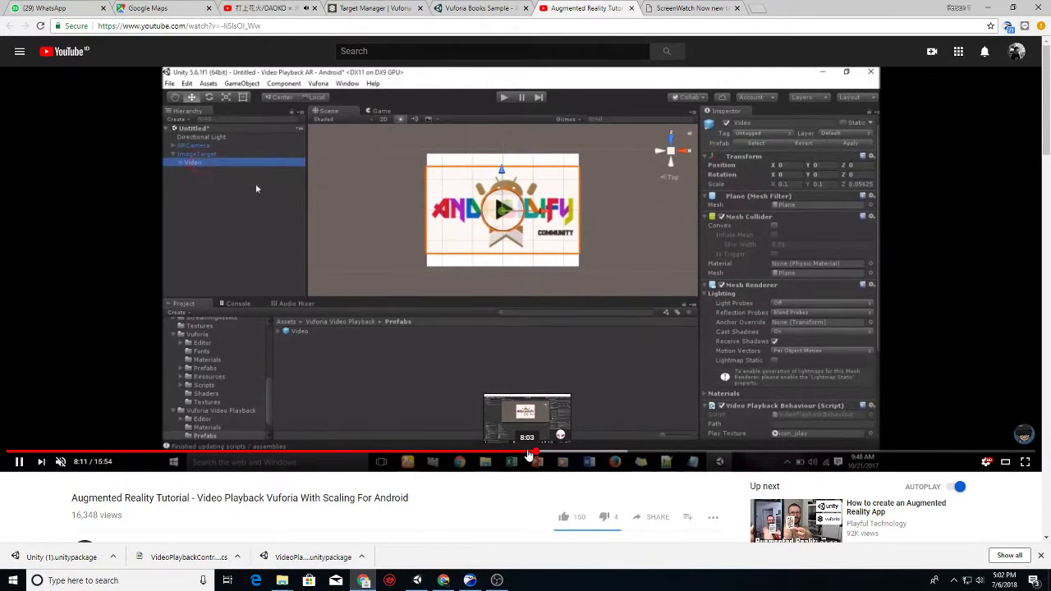
# Pause the tutorial at 8:14, then in Unity list Assets/Vuforia/Prefabs after peeking into SmartTerrain
pyautogui.click(490, 358)
pyautogui.click(421, 581)
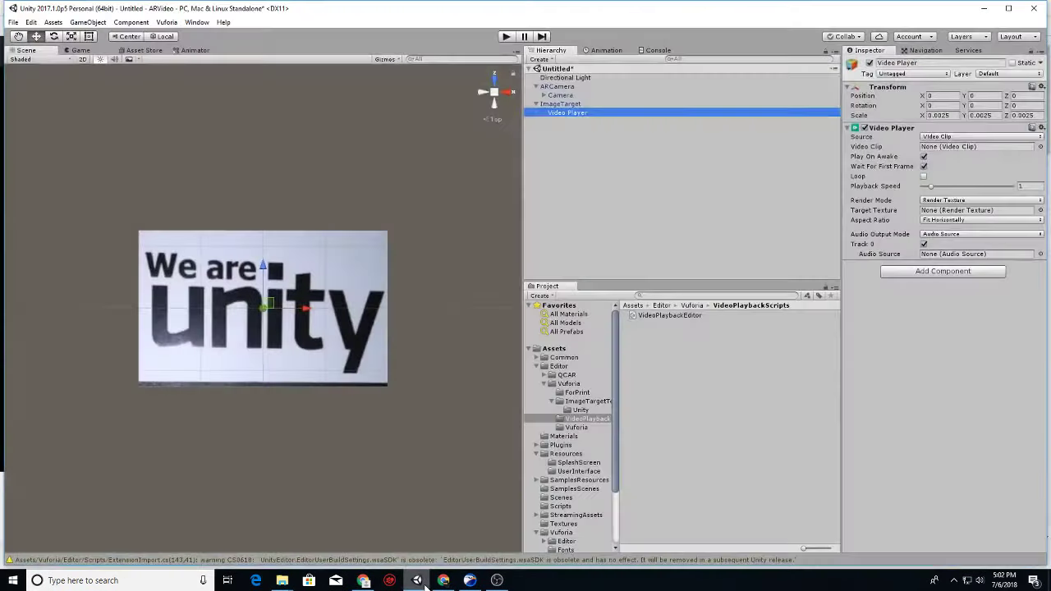
pyautogui.click(569, 383)
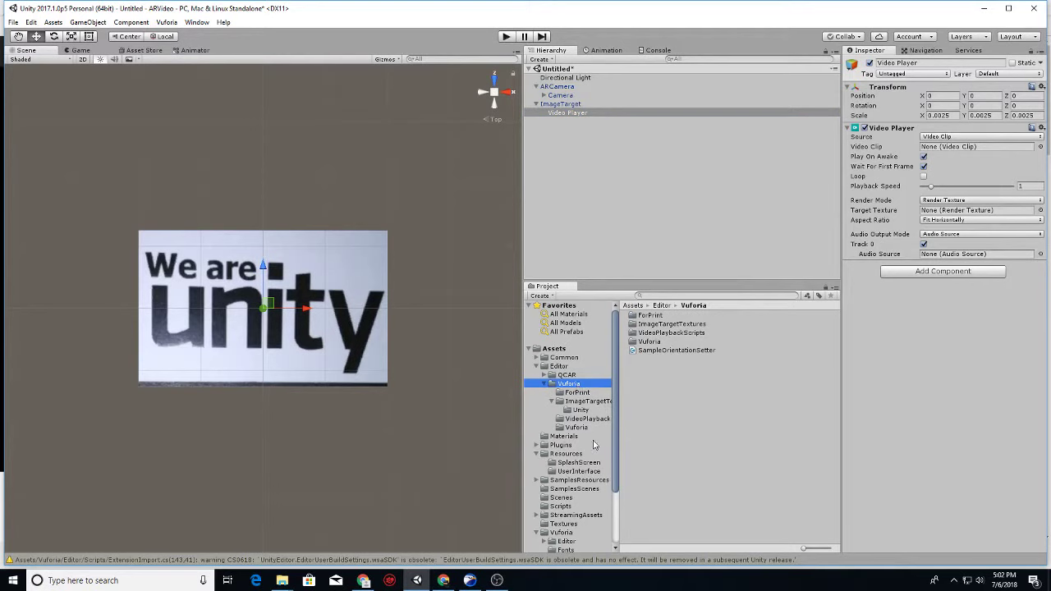
pyautogui.scroll(-3, 595, 473)
pyautogui.click(570, 502)
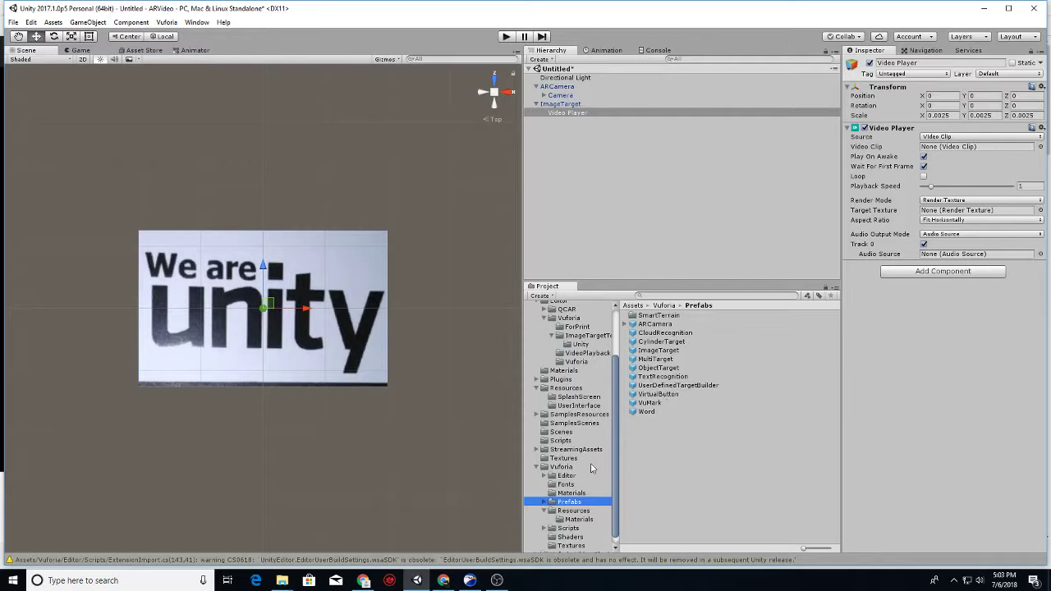
pyautogui.click(546, 501)
pyautogui.click(569, 512)
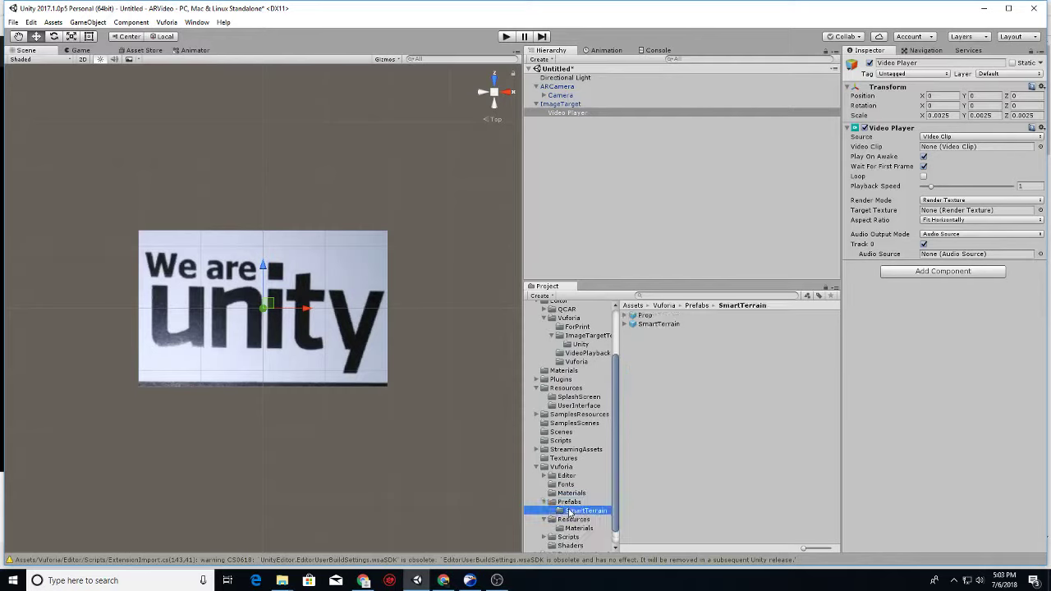
pyautogui.click(570, 502)
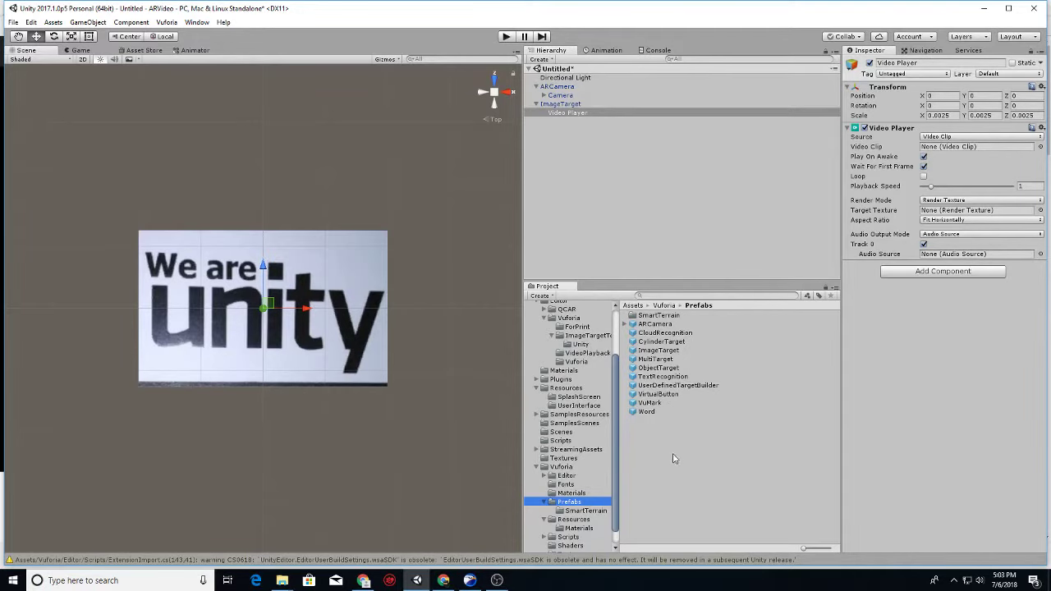
pyautogui.click(447, 583)
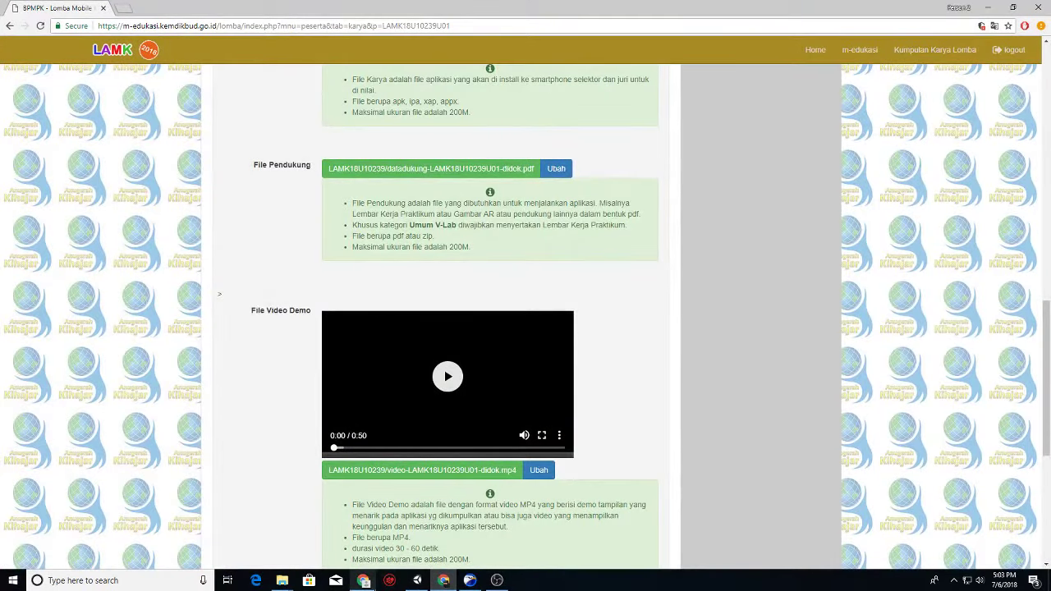
pyautogui.click(367, 582)
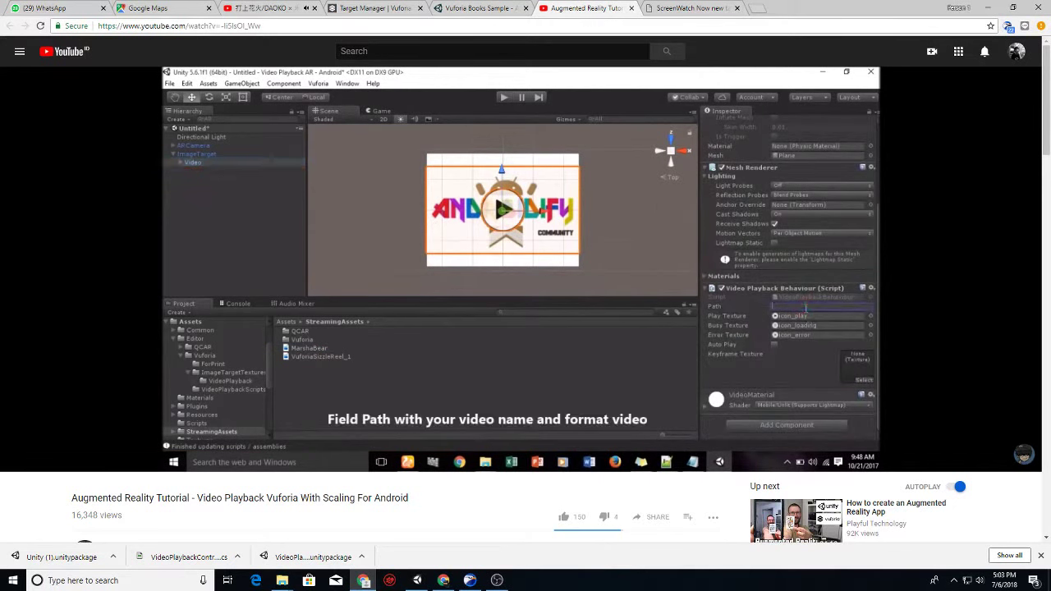
pyautogui.click(573, 305)
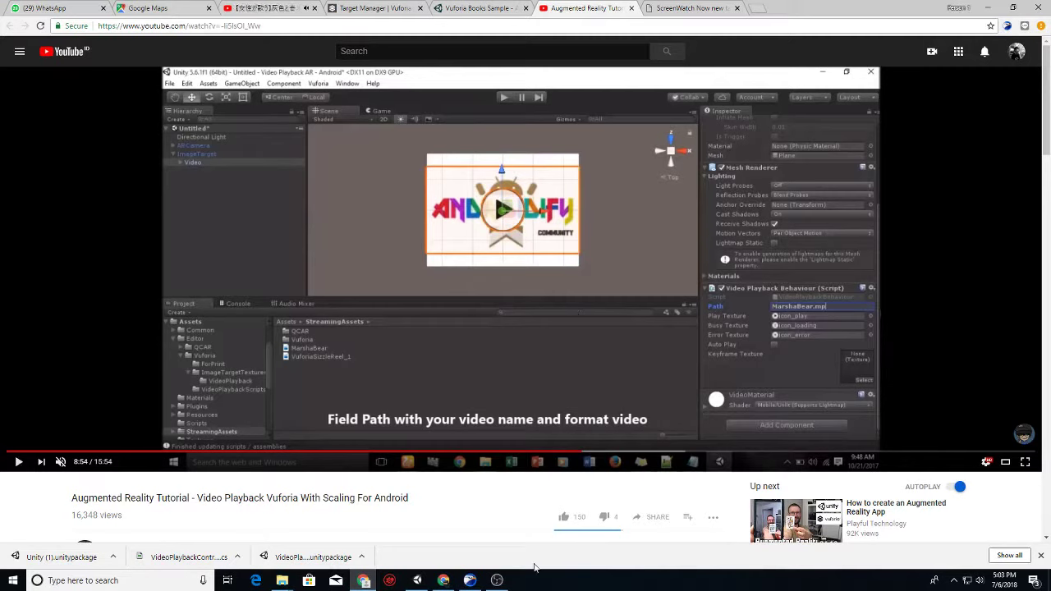
pyautogui.click(417, 579)
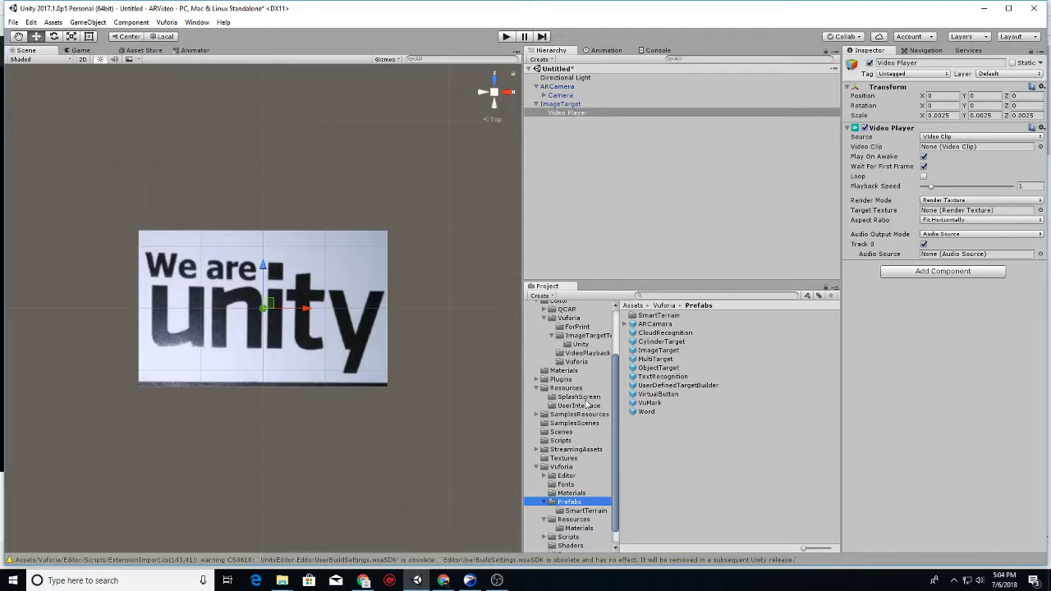
# Drag VideoPlaybackEditor onto Video Player, dismiss the editor-script error, and open Add Component
pyautogui.click(596, 355)
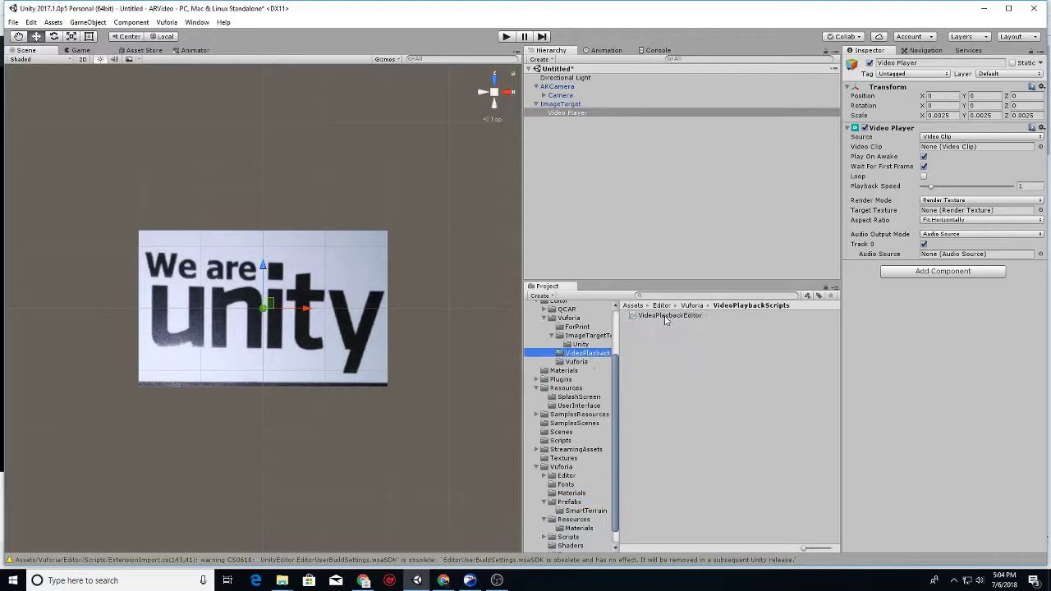
pyautogui.click(577, 113)
pyautogui.moveTo(581, 119); pyautogui.dragTo(579, 118)
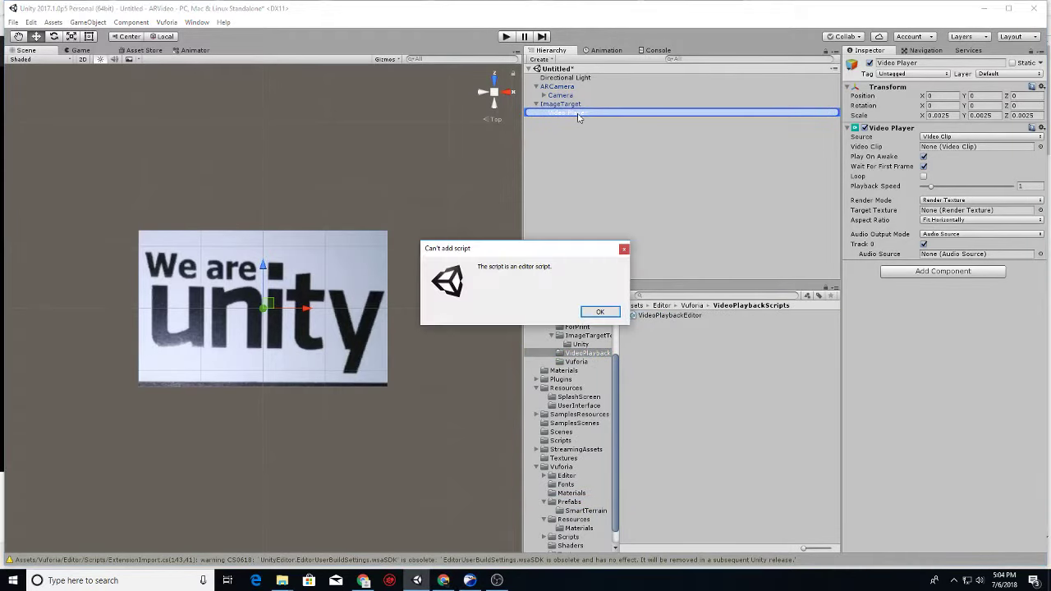
pyautogui.click(601, 313)
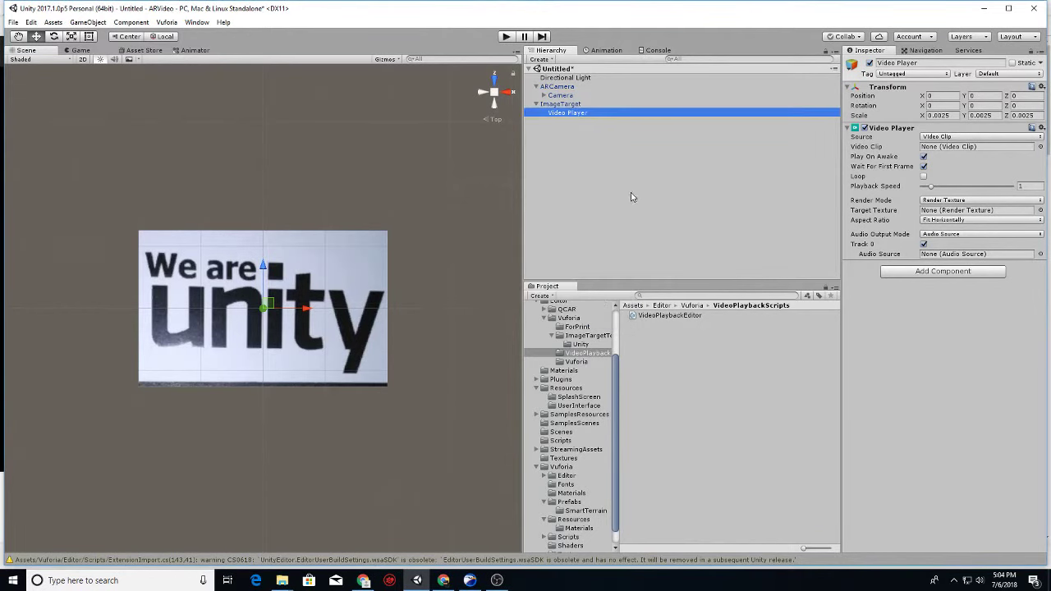
pyautogui.click(929, 275)
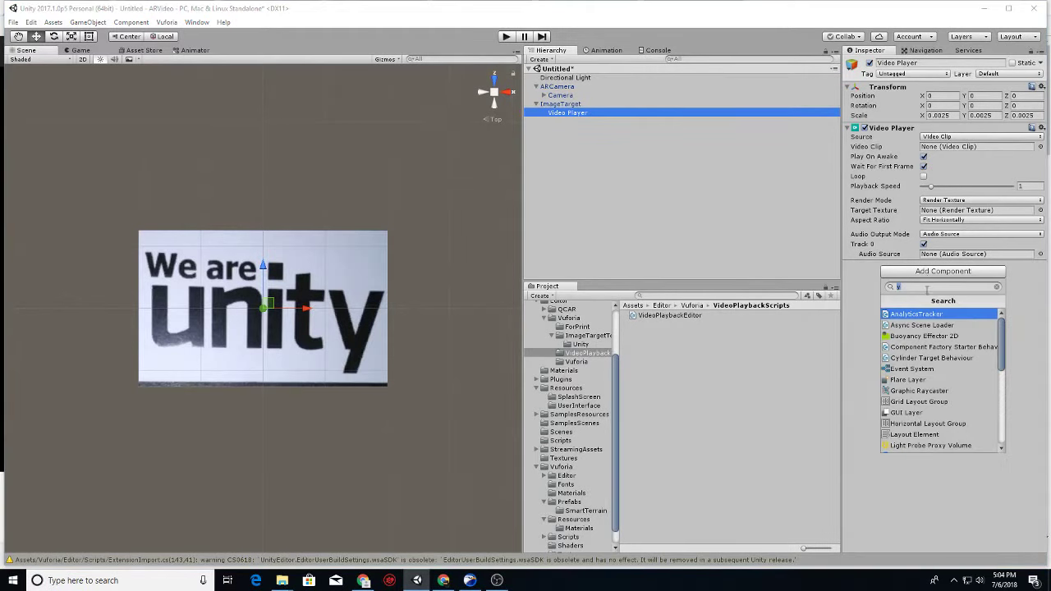
# Search Add Component for videoplayback and create it as a new script on Video Player
pyautogui.write('ide')
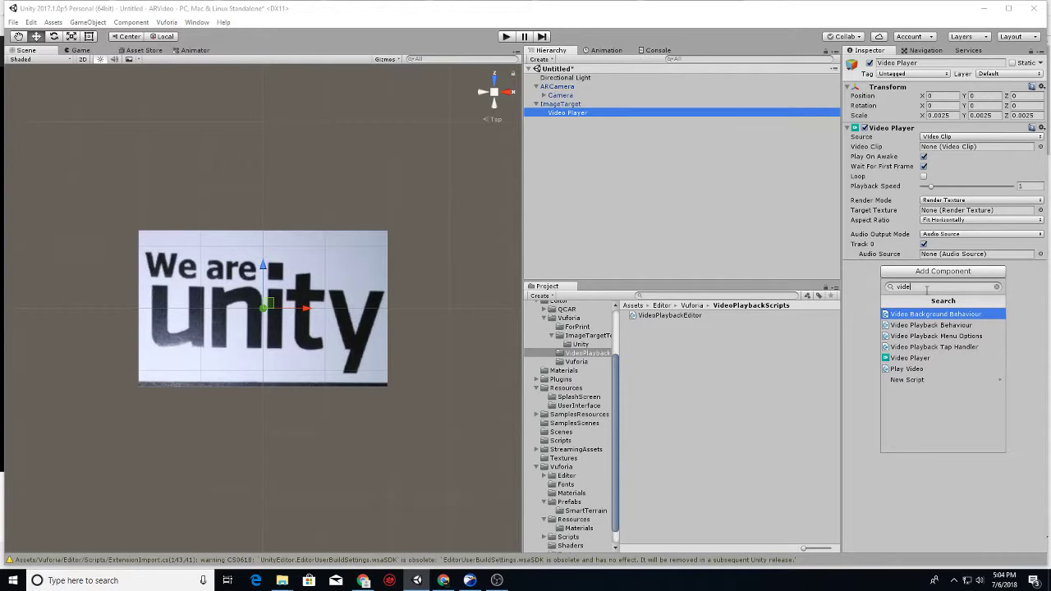
pyautogui.write('oplay')
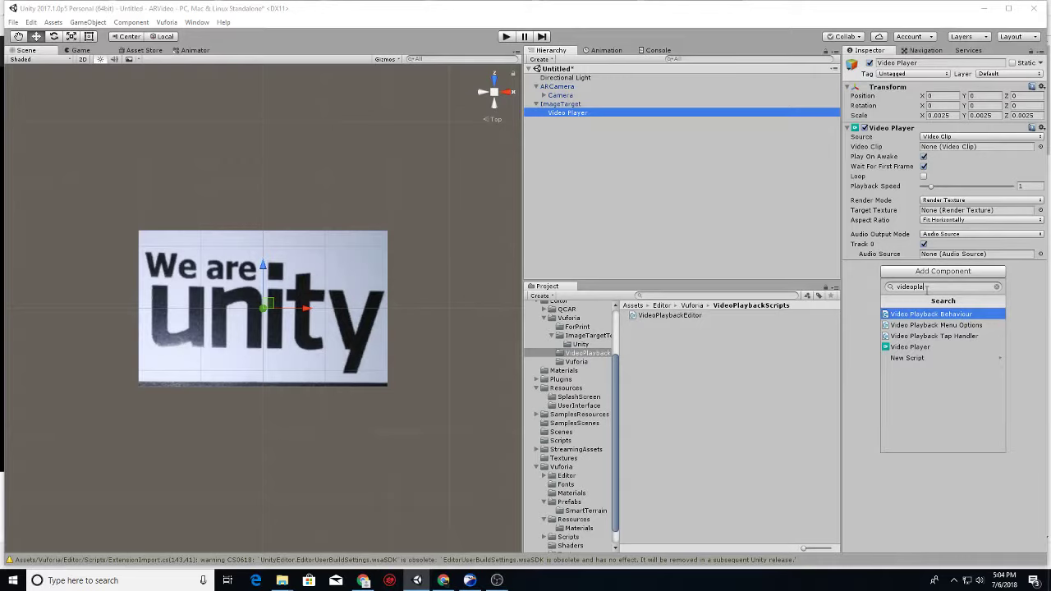
pyautogui.write('wa')
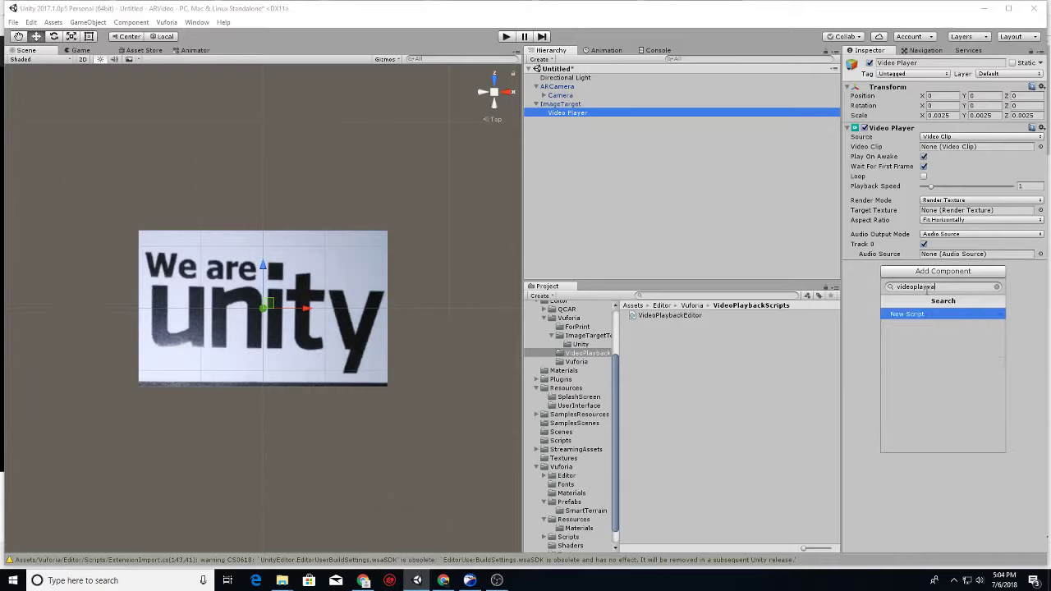
pyautogui.press('BackSpace')
pyautogui.press('BackSpace')
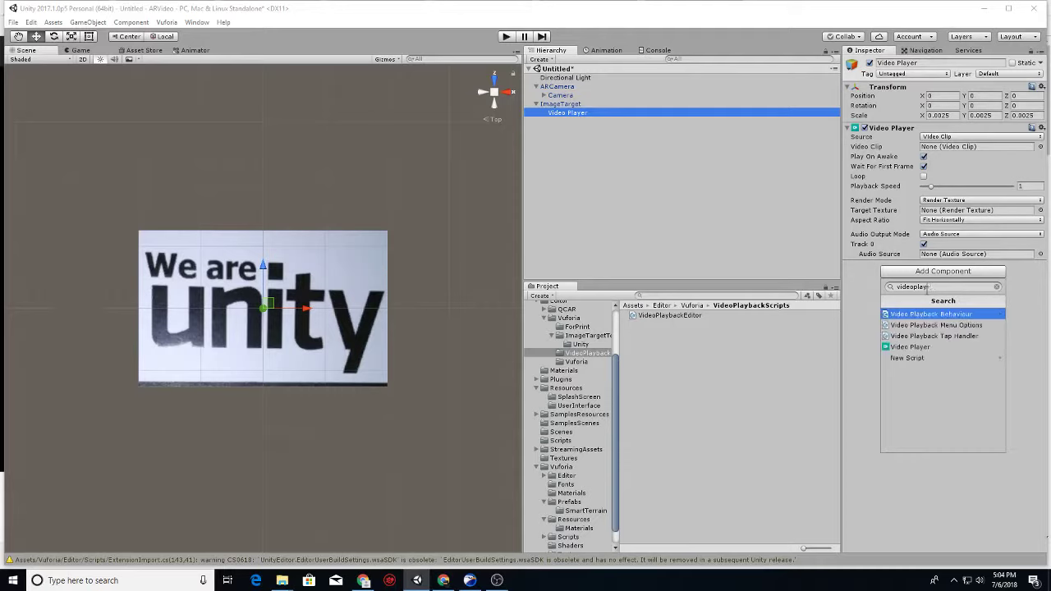
pyautogui.write('back')
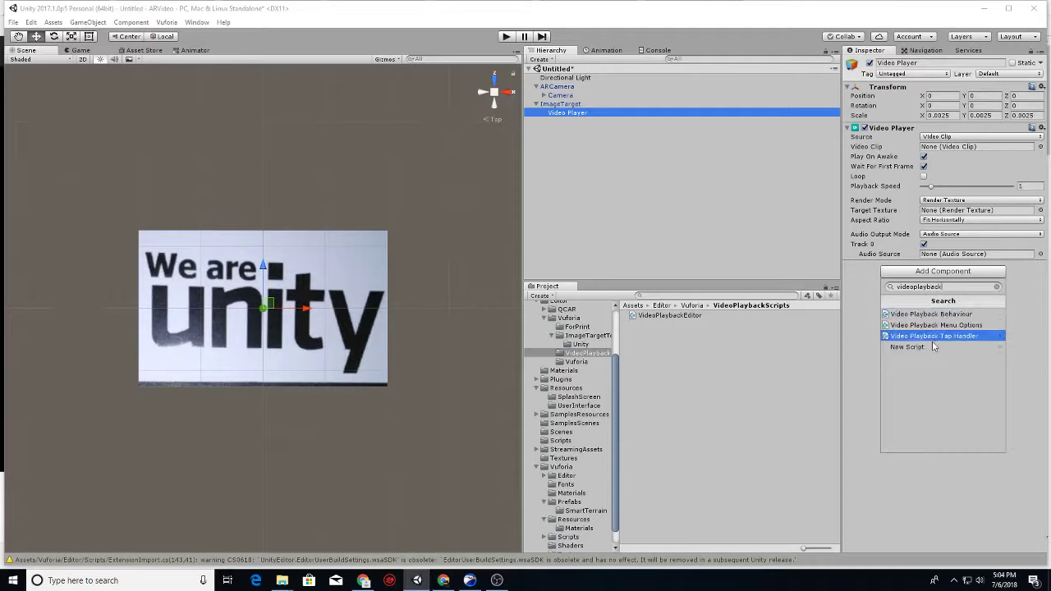
pyautogui.click(932, 348)
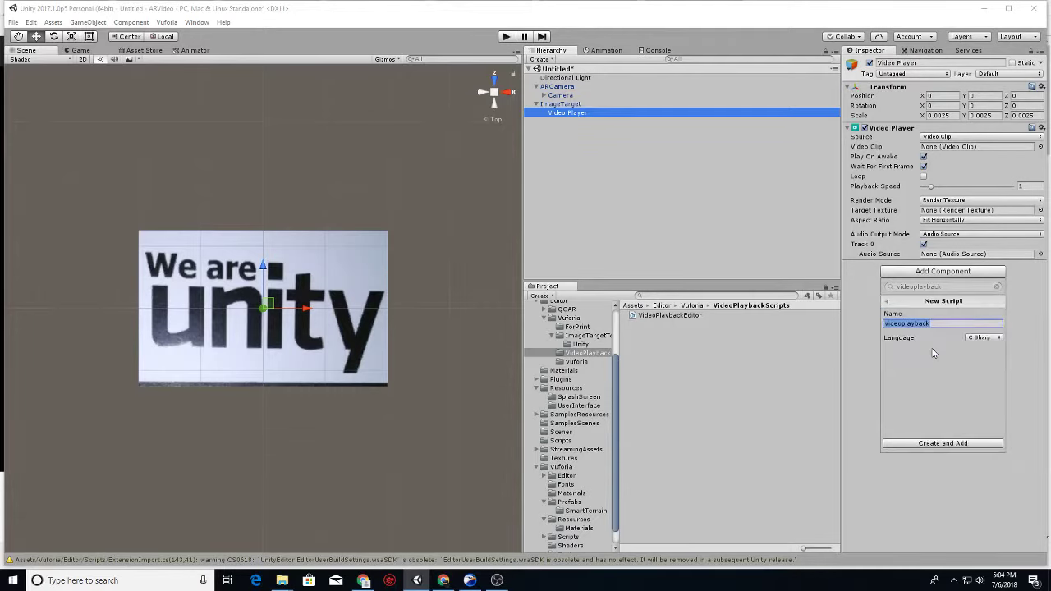
pyautogui.click(952, 444)
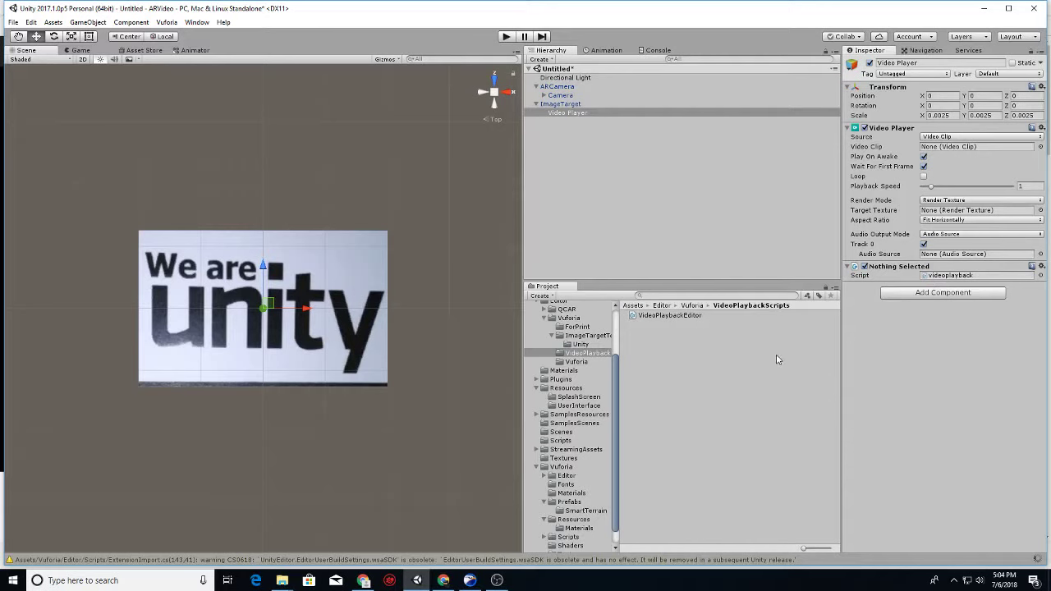
pyautogui.click(739, 341)
# Select all the VideoPlaybackEditor.cs code in MonoDevelop, then close the editor
pyautogui.click(687, 316)
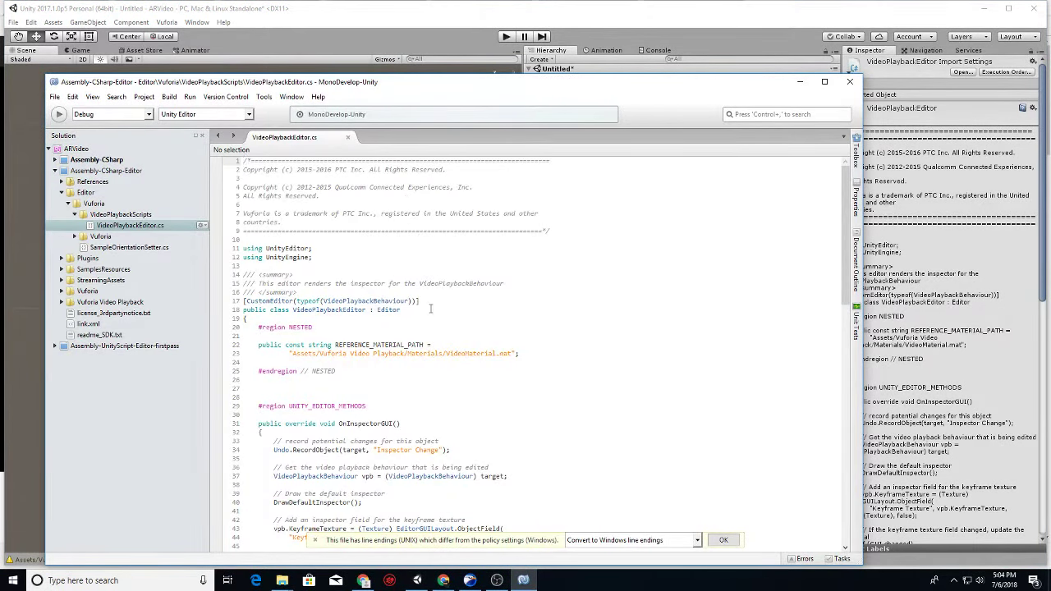
pyautogui.scroll(-10, 438, 303)
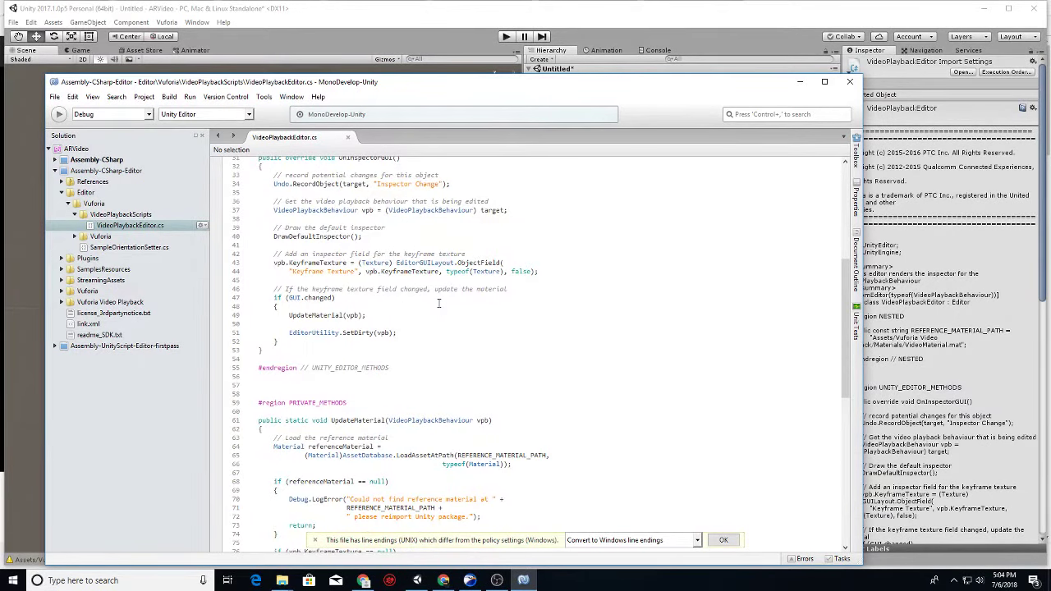
pyautogui.hotkey('ctrl', 'a')
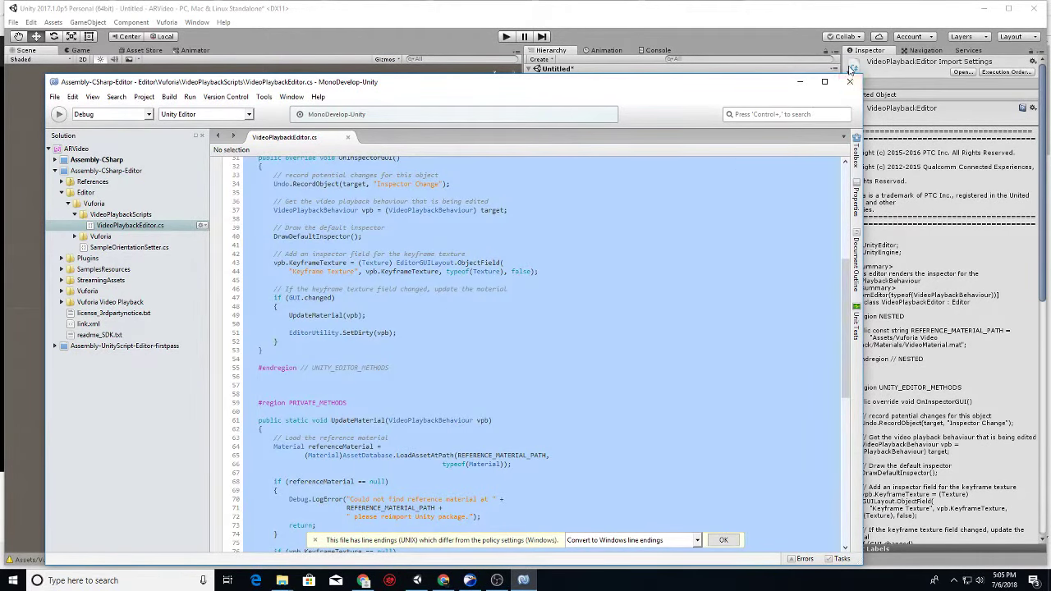
pyautogui.click(849, 81)
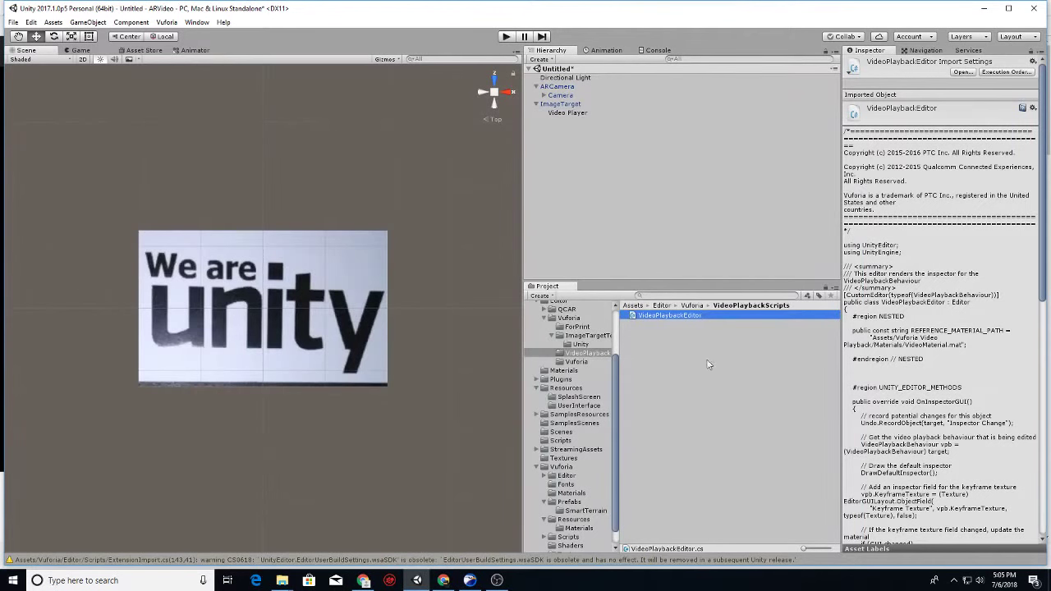
# Paste the editor code over videoplayback.cs, close MonoDevelop, then remove the videoplayback component from Video Player
pyautogui.click(573, 113)
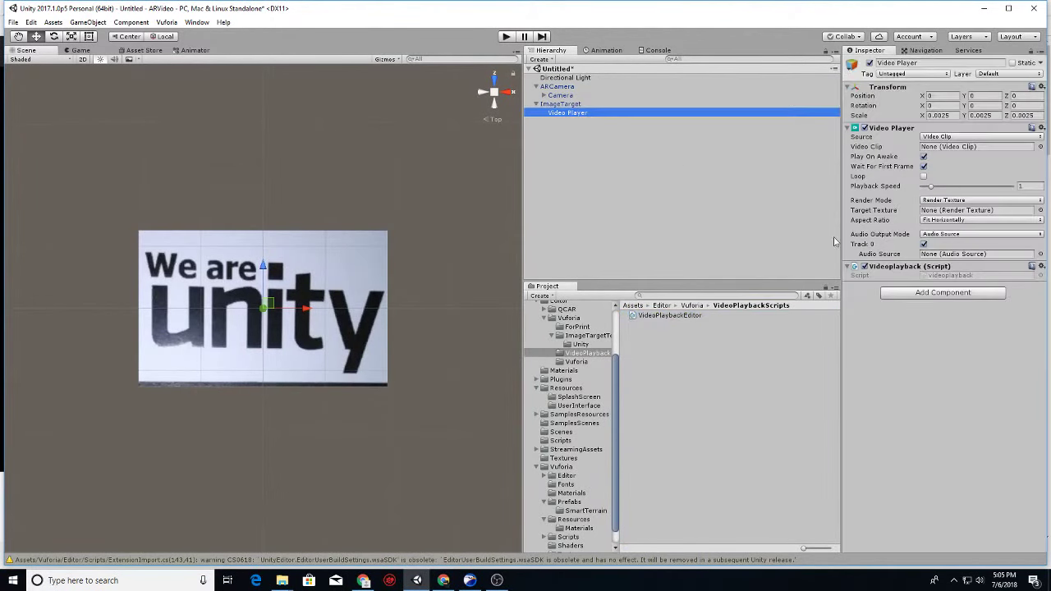
pyautogui.click(949, 276)
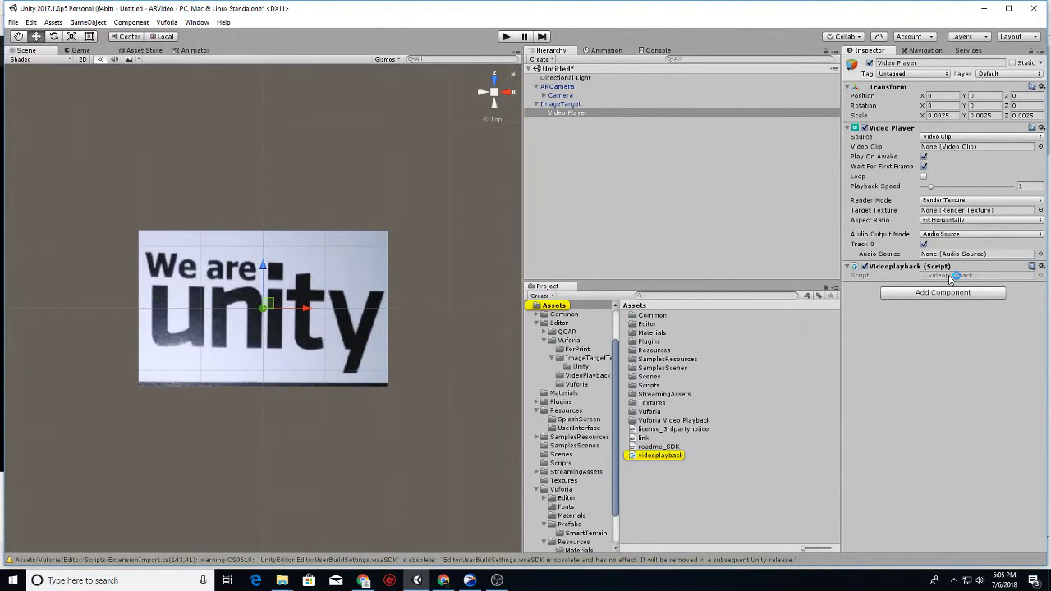
pyautogui.doubleClick(949, 276)
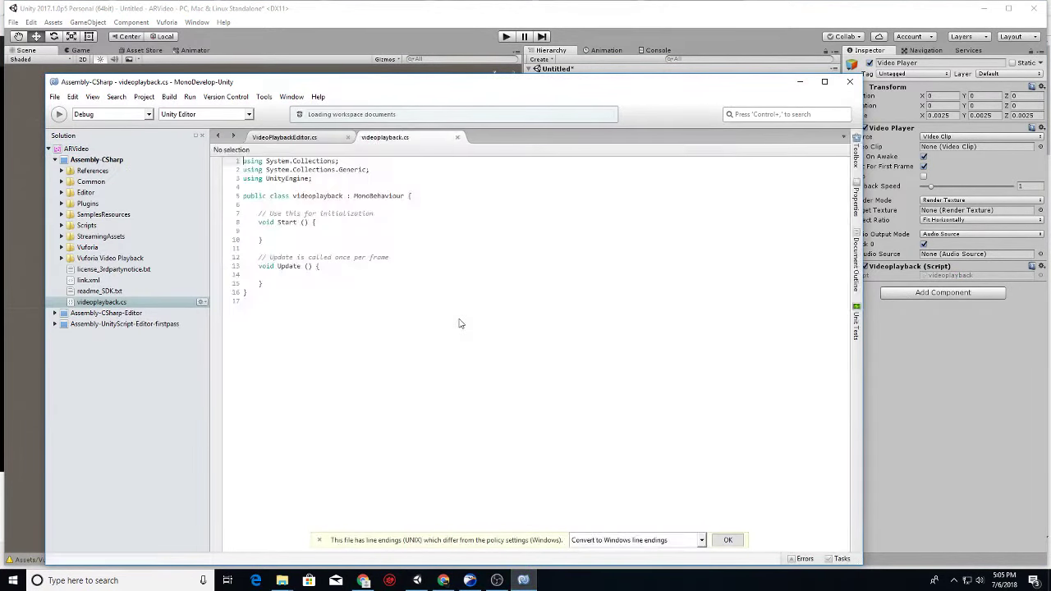
pyautogui.hotkey('ctrl', 'a')
pyautogui.hotkey('ctrl', 'v')
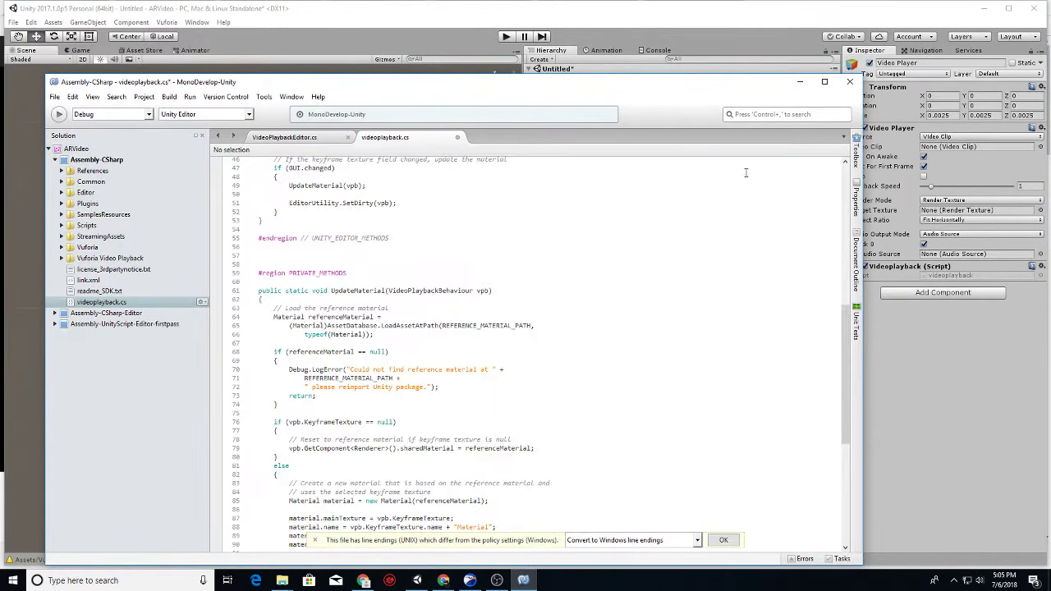
pyautogui.click(850, 81)
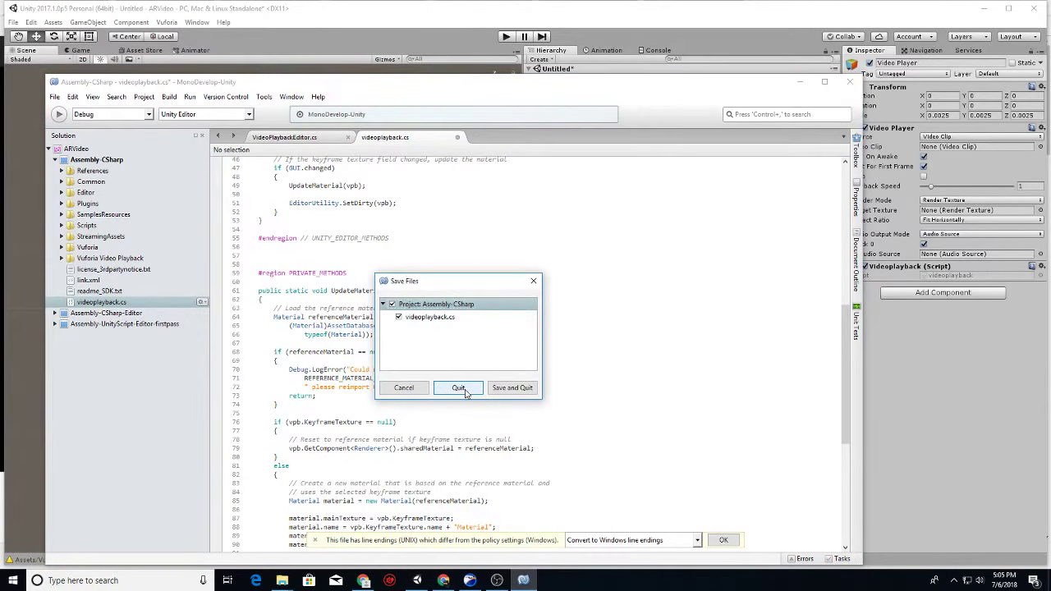
pyautogui.click(512, 387)
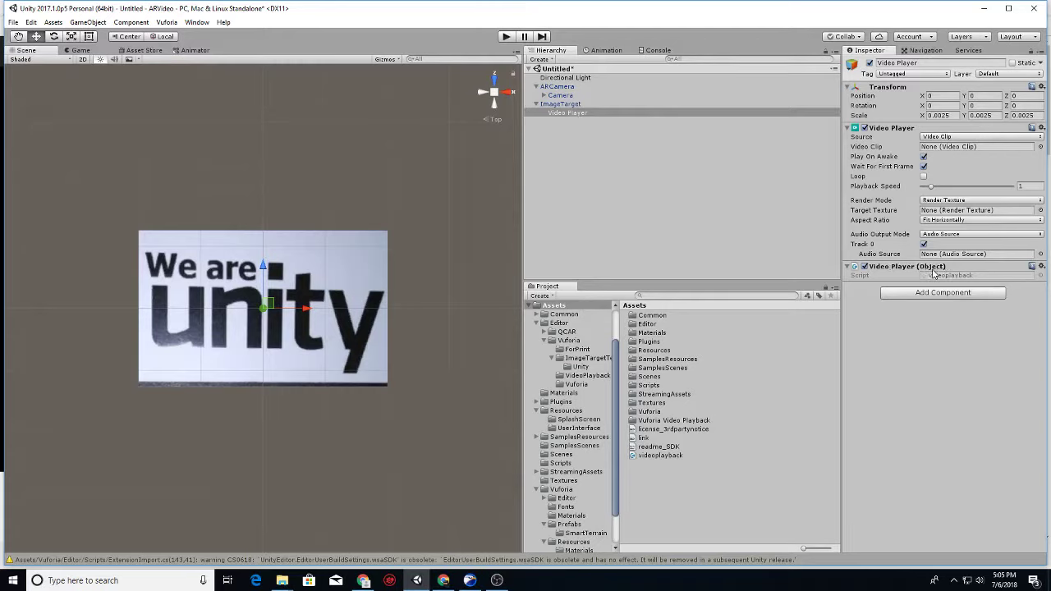
pyautogui.click(1041, 267)
pyautogui.click(974, 294)
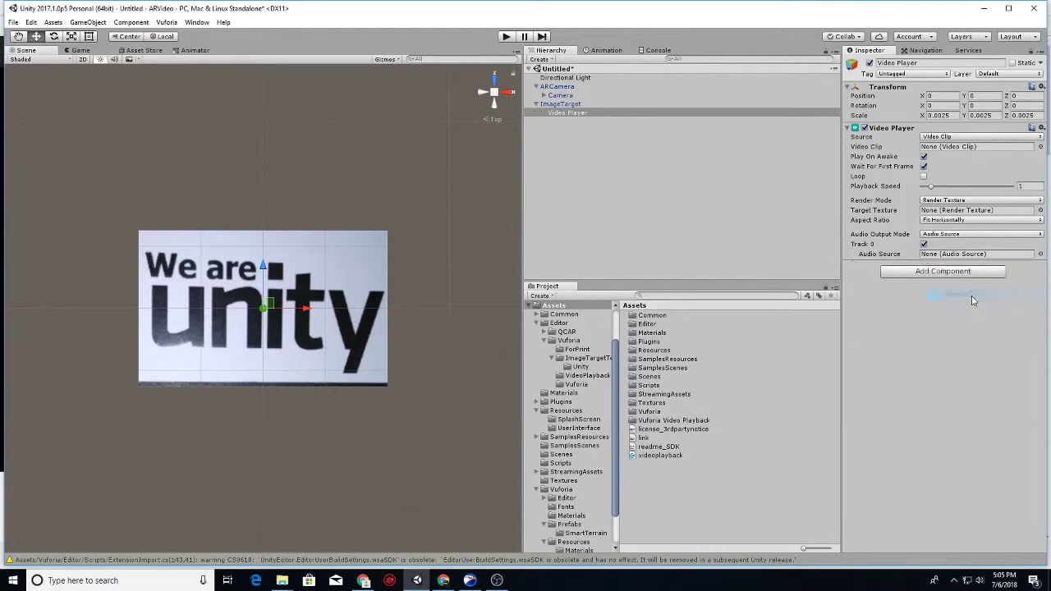